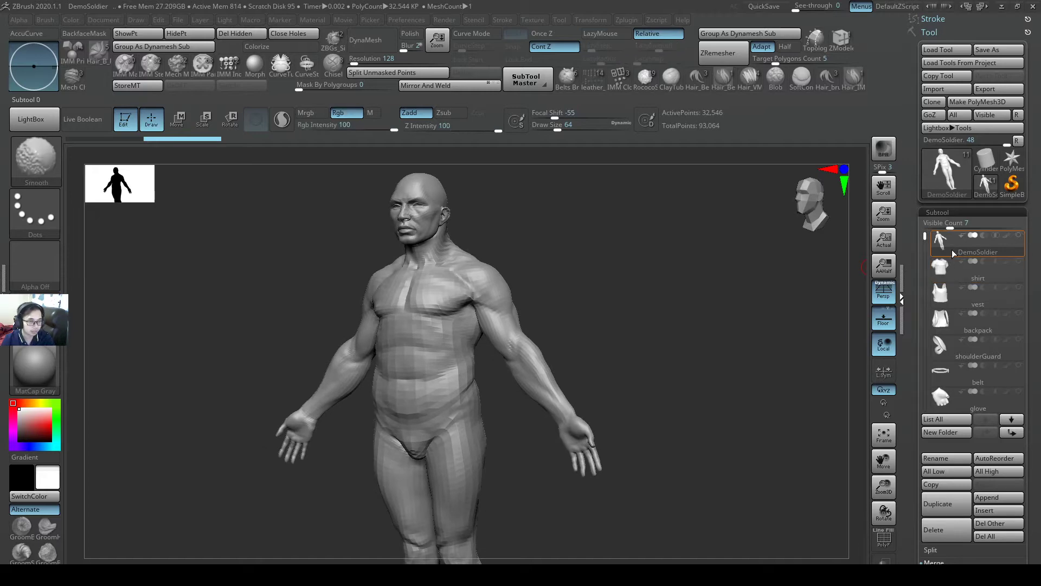
- Toggle the visibility of the other subtools around the DemoSoldier body, leaving all of the soldier's clothing and gear shown
left_click(951, 249, "shift")
left_click(951, 249, "shift")
left_click(951, 248, "shift")
left_click(952, 249, "shift")
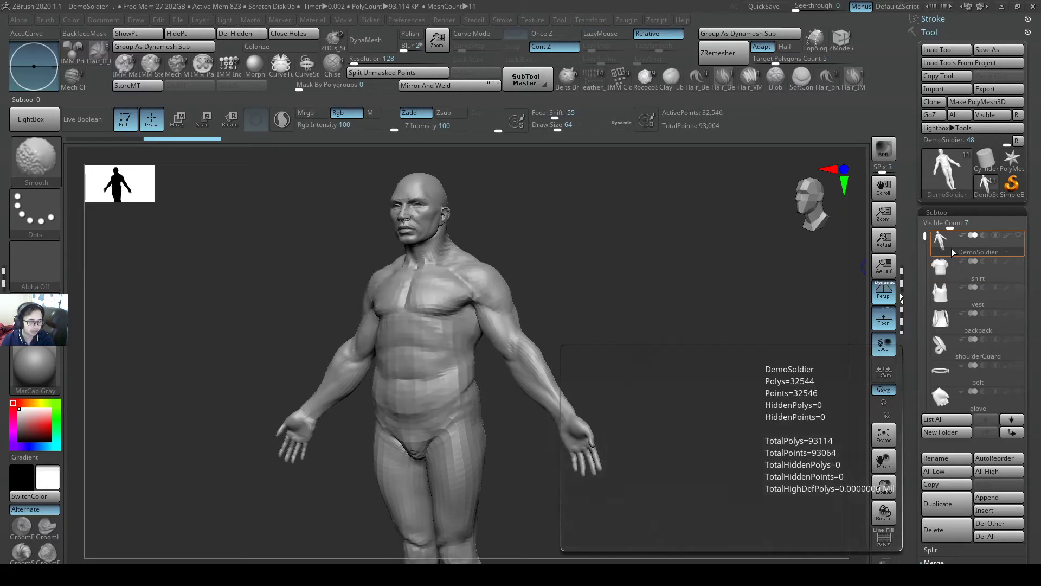
left_click(950, 249, "shift")
left_click(949, 248, "shift")
left_click(950, 249, "shift")
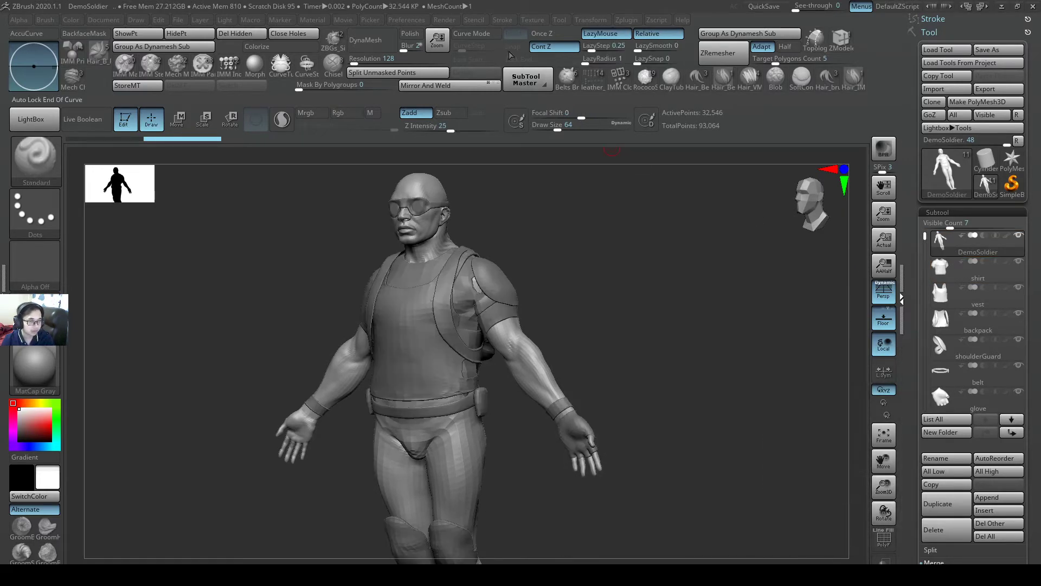
- Remesh the DemoSoldier body with DynaMesh at resolution 240 with Polish enabled, and check its active point count
left_click(367, 58)
type("240")
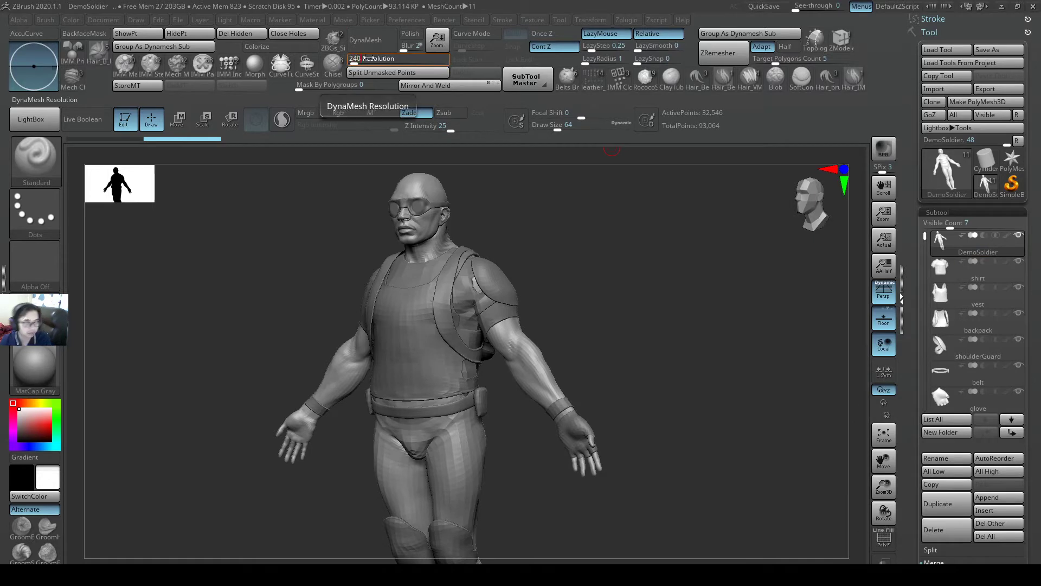
left_click(409, 36)
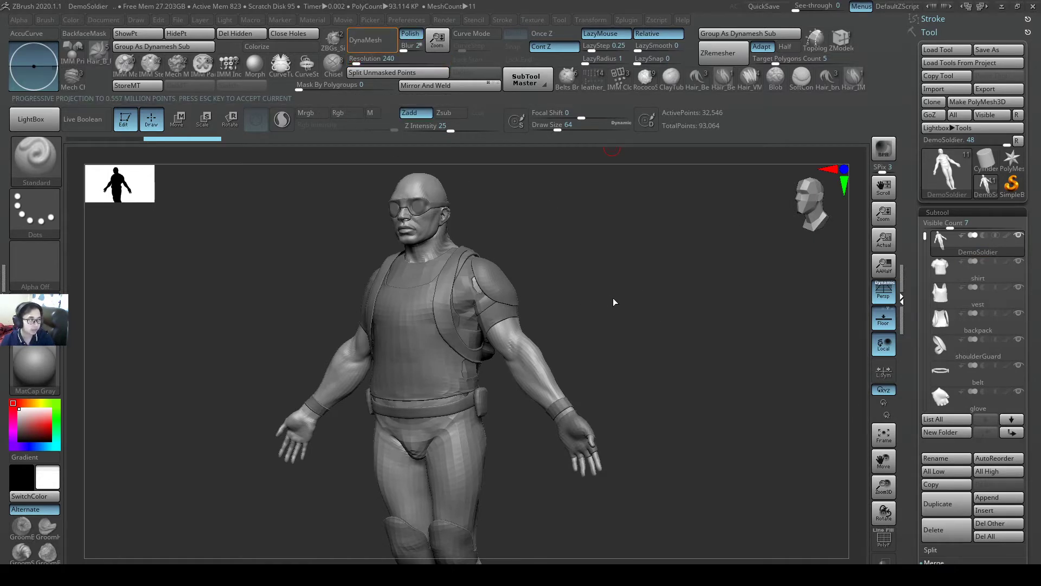
left_click_drag(584, 300, 656, 275)
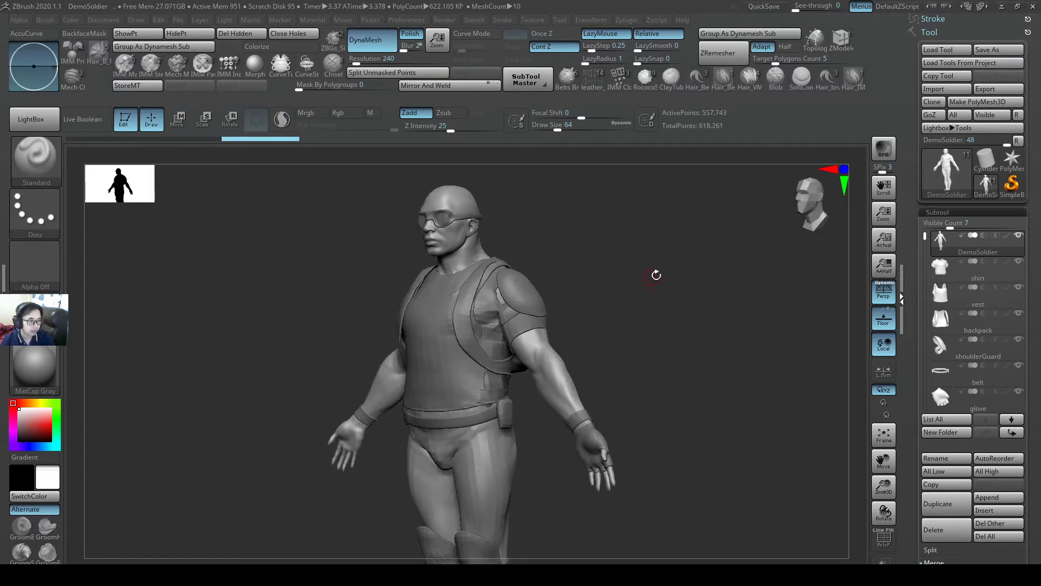
key("ctrl")
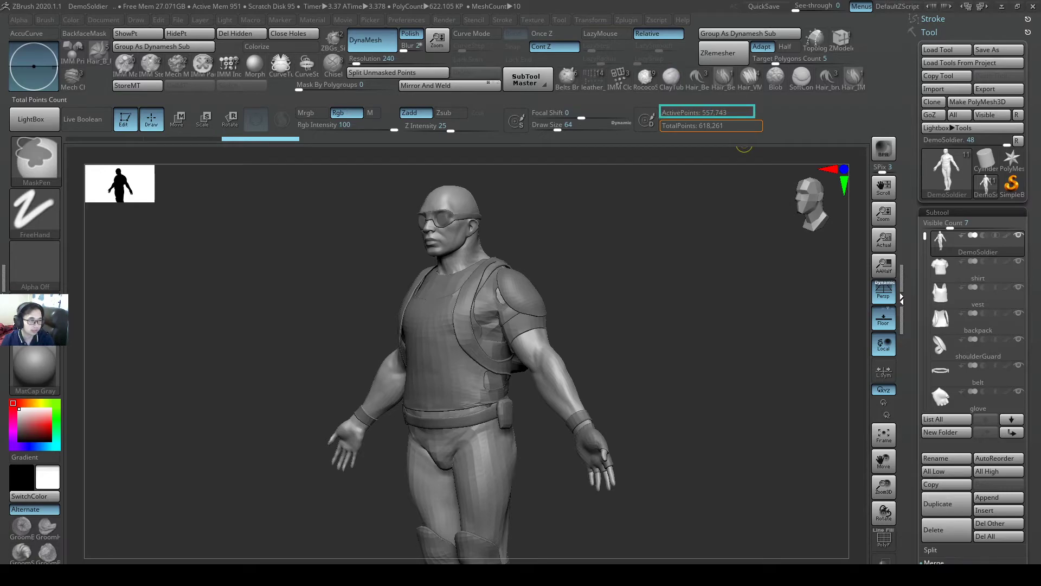
- Switch to Foxit Reader and read guide pages 6 to 14 on inserting a rod weapon, splitting it off and starting TPoseMesh
key("alt+Tab")
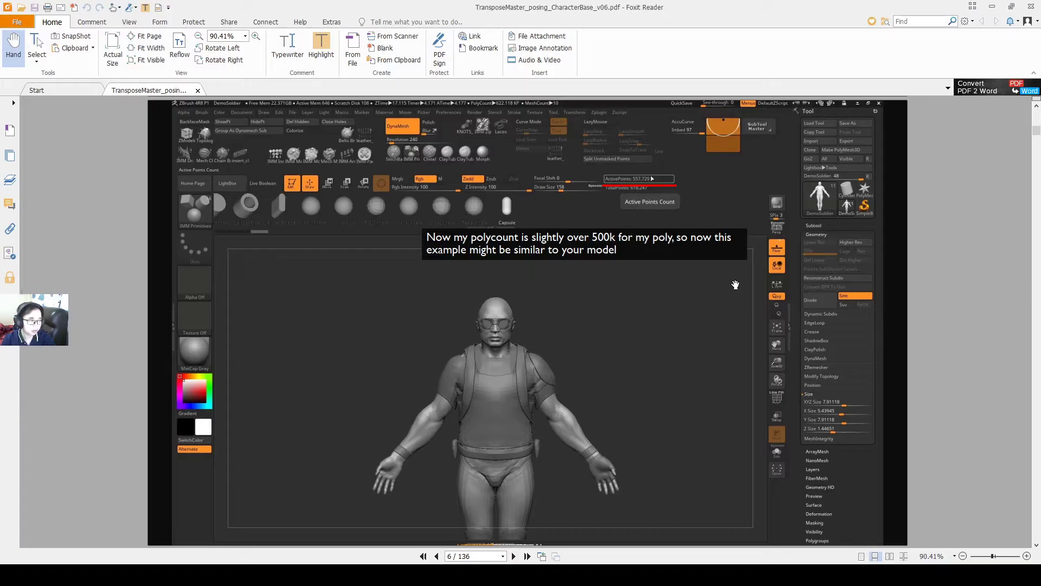
key("Right")
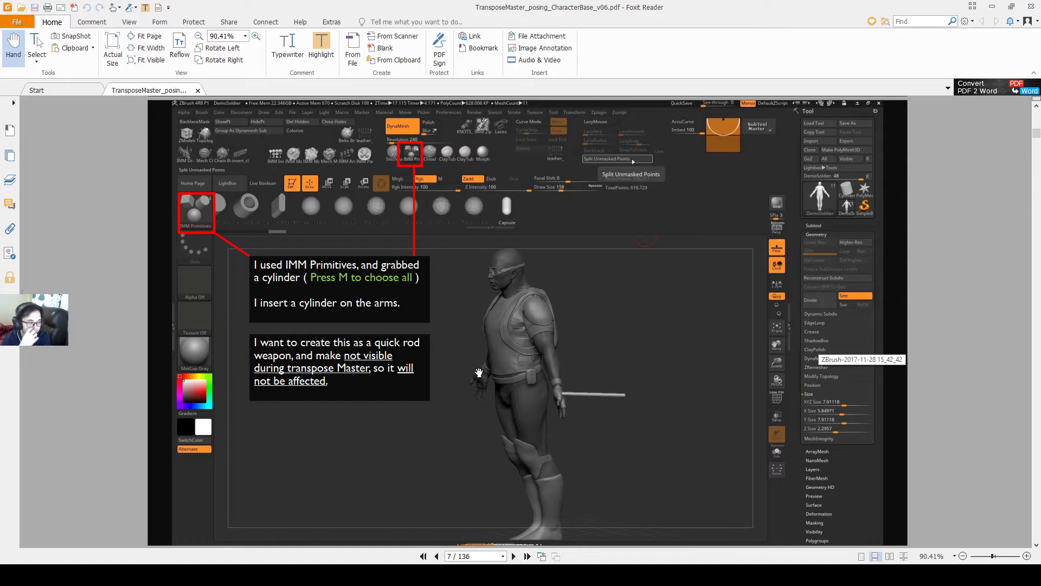
key("Right")
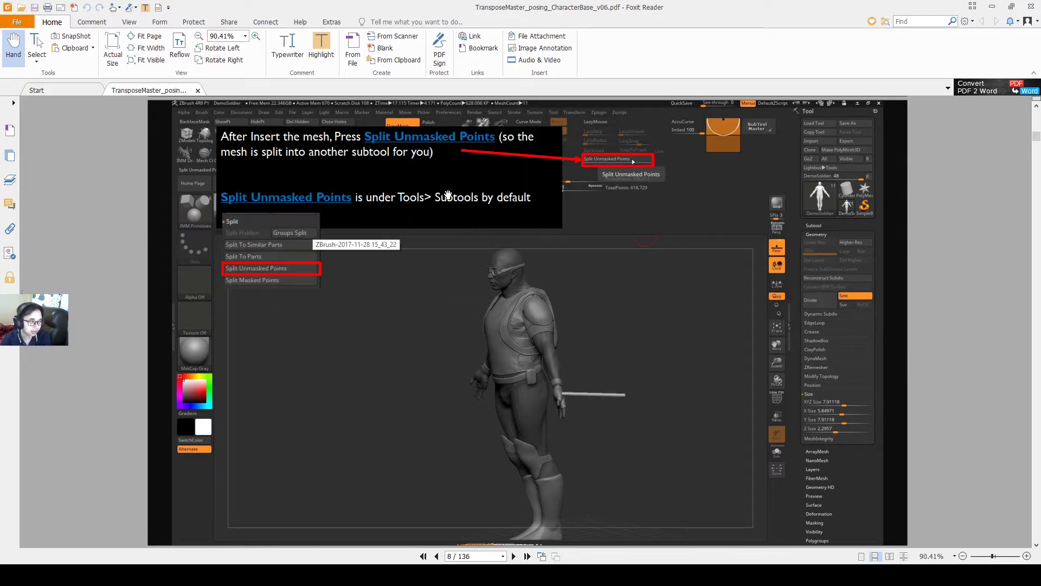
key("Right")
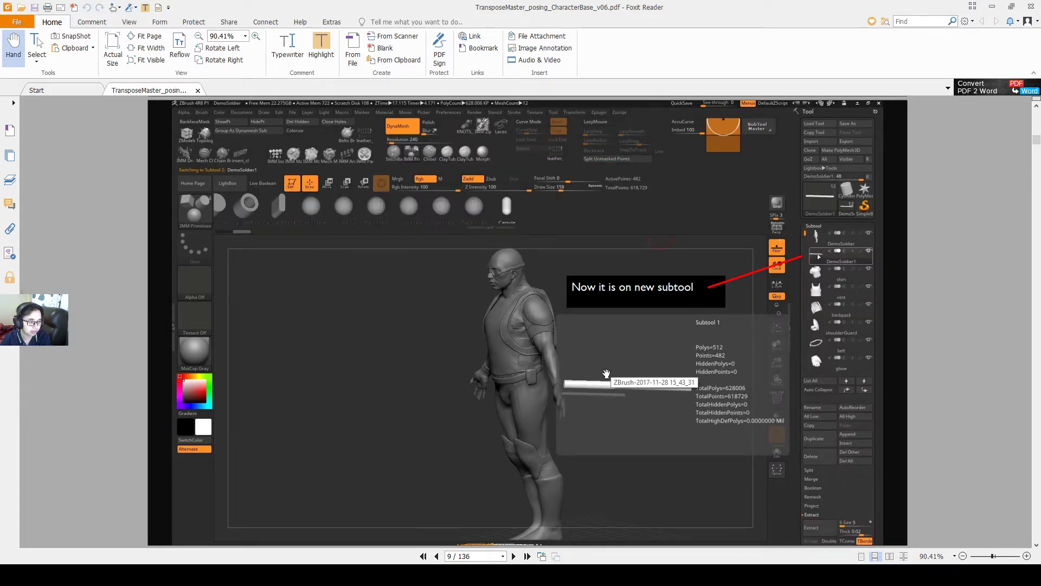
key("Right")
key("Right")
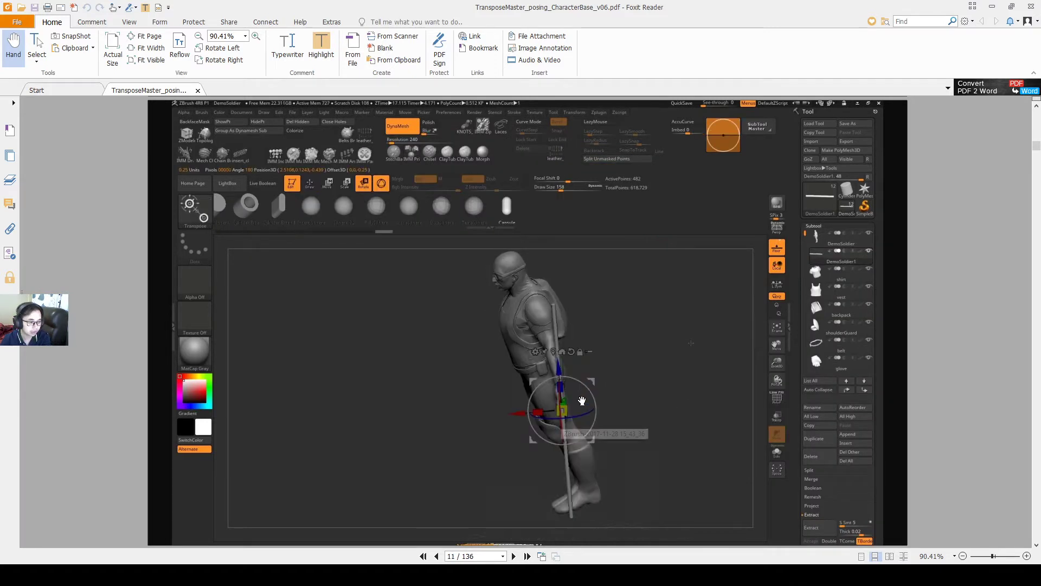
key("Right")
key("Right")
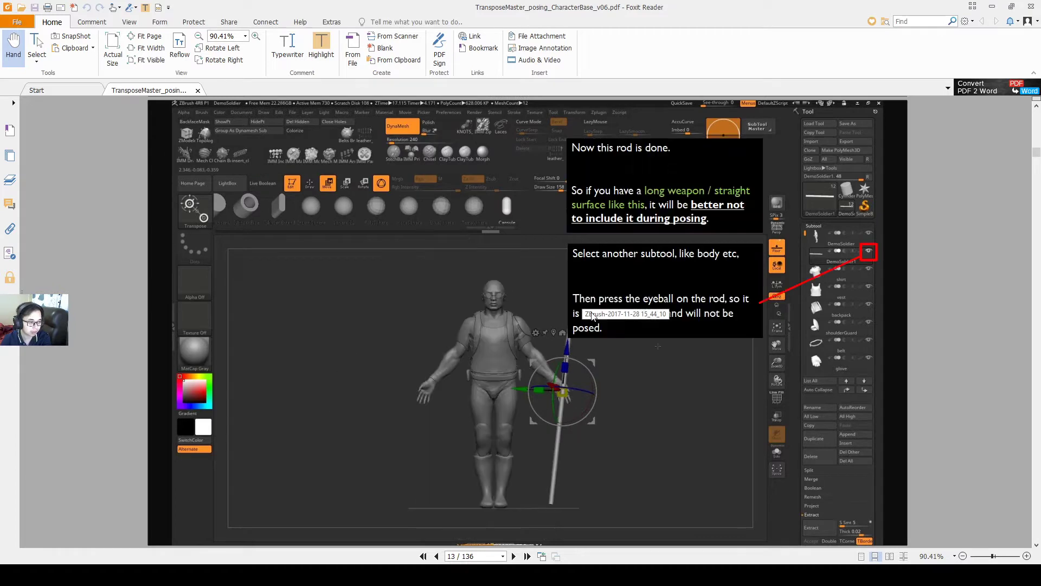
key("Right")
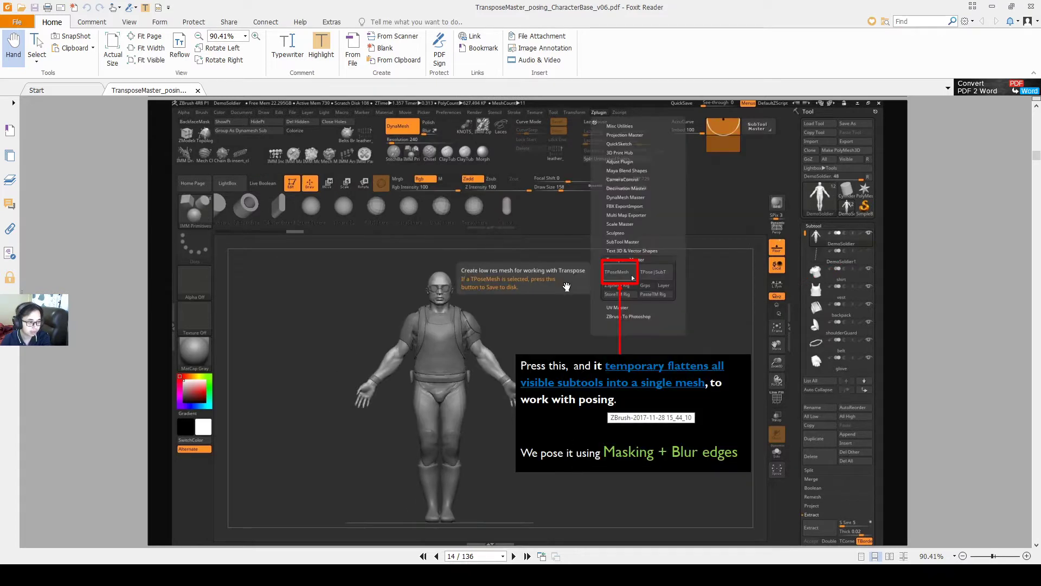
key("Left")
- Switch back to ZBrush and choose the Cylinder No Edge mesh of the IMM Primitives brush
key("alt+Tab")
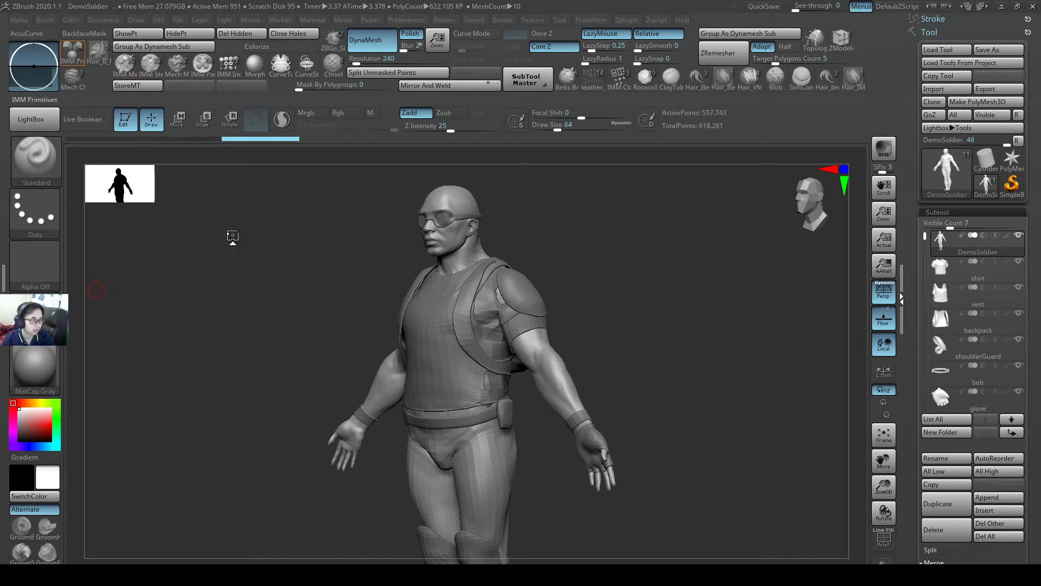
left_click_drag(282, 165, 538, 176)
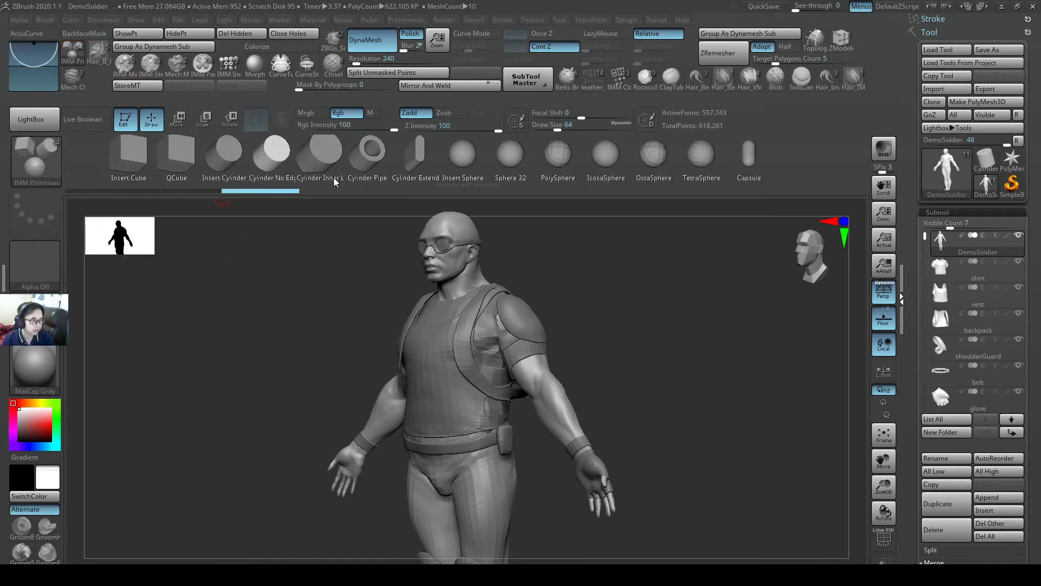
right_click_drag(564, 428, 580, 374, "alt")
mouse_move(658, 415)
right_mouse_down("ctrl")
mouse_move(624, 390)
mouse_move(659, 413)
right_mouse_up("ctrl")
right_click_drag(459, 411, 498, 414)
left_click_drag(579, 424, 599, 463)
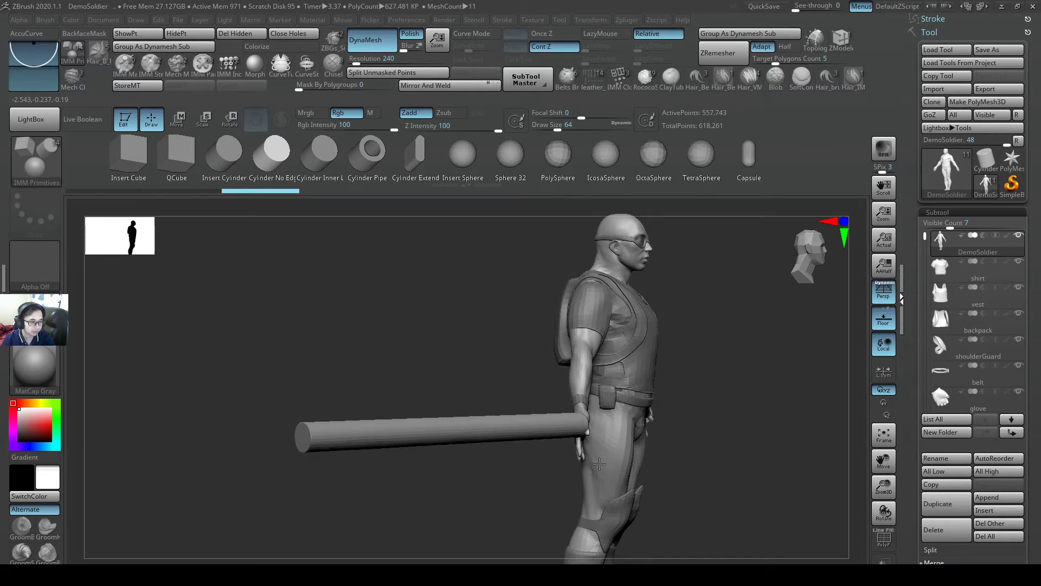
right_click_drag(659, 442, 617, 434)
key("ctrl+z")
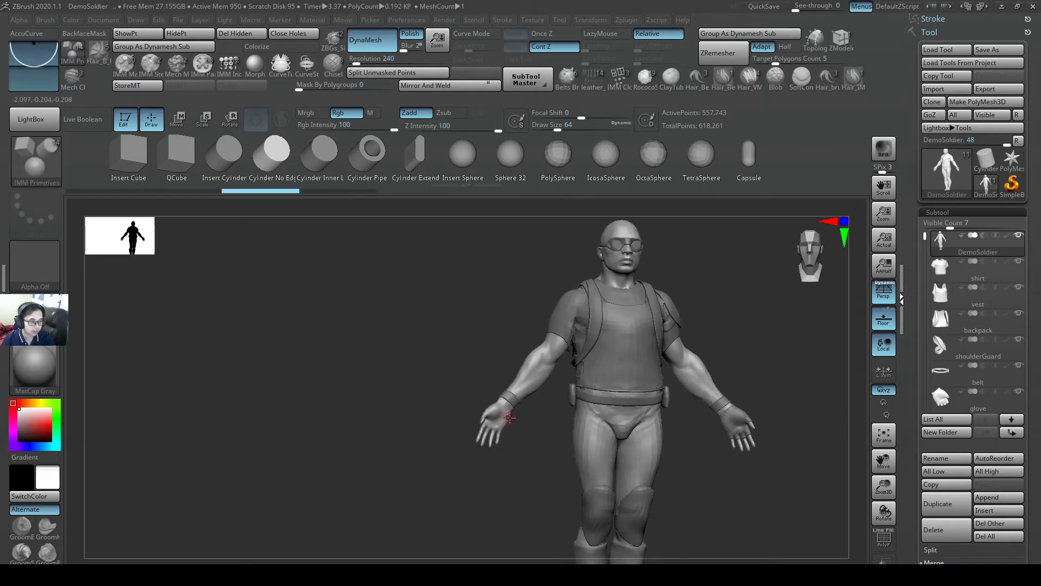
- Insert a cylinder at the soldier's right hand from a side view and scale it into a long, thin rod
right_click_drag(510, 417, 621, 488)
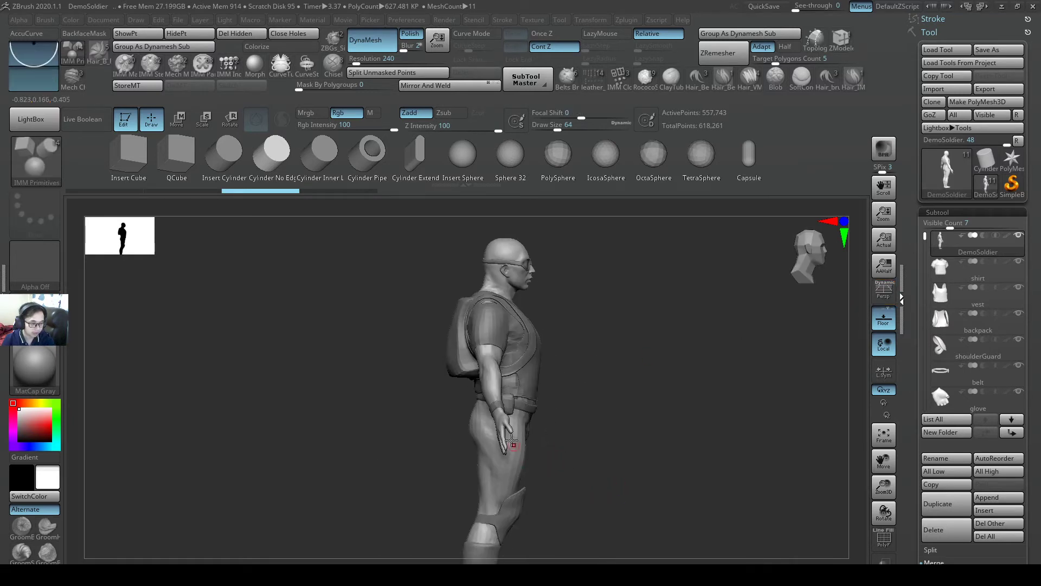
mouse_move(503, 430)
left_mouse_down()
mouse_move(553, 461)
mouse_move(713, 513)
mouse_move(579, 434)
mouse_move(511, 428)
mouse_move(378, 389)
mouse_move(568, 449)
left_mouse_up()
key("w")
key("e")
left_click_drag(760, 534, 508, 472)
left_click_drag(445, 488, 390, 483, "shift")
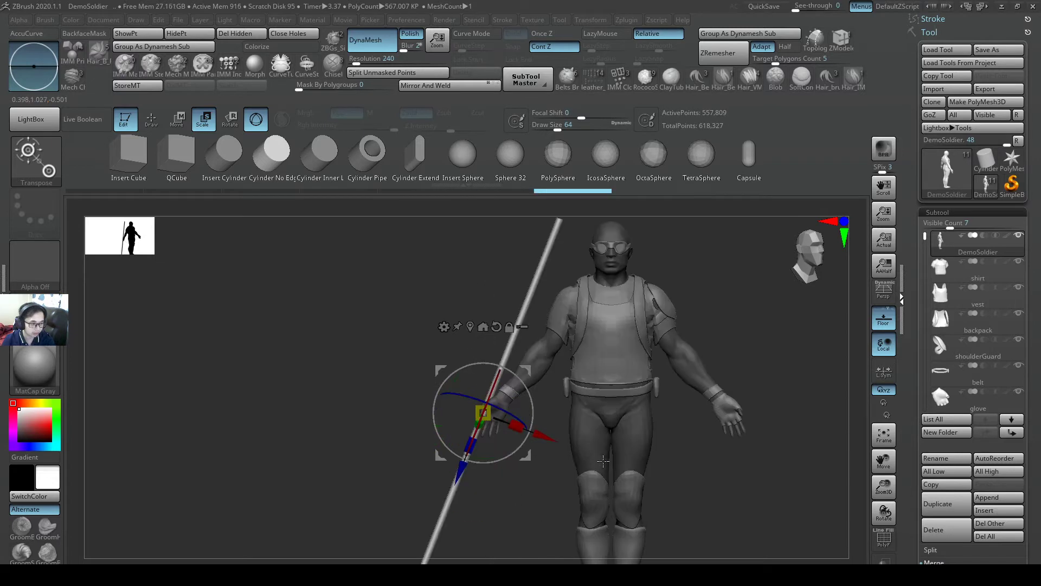
- Rotate and move the rod until it stands nearly upright in the soldier's right hand, and return to Draw mode
left_click_drag(528, 393, 515, 375)
left_click_drag(667, 461, 571, 415, "alt")
key("w")
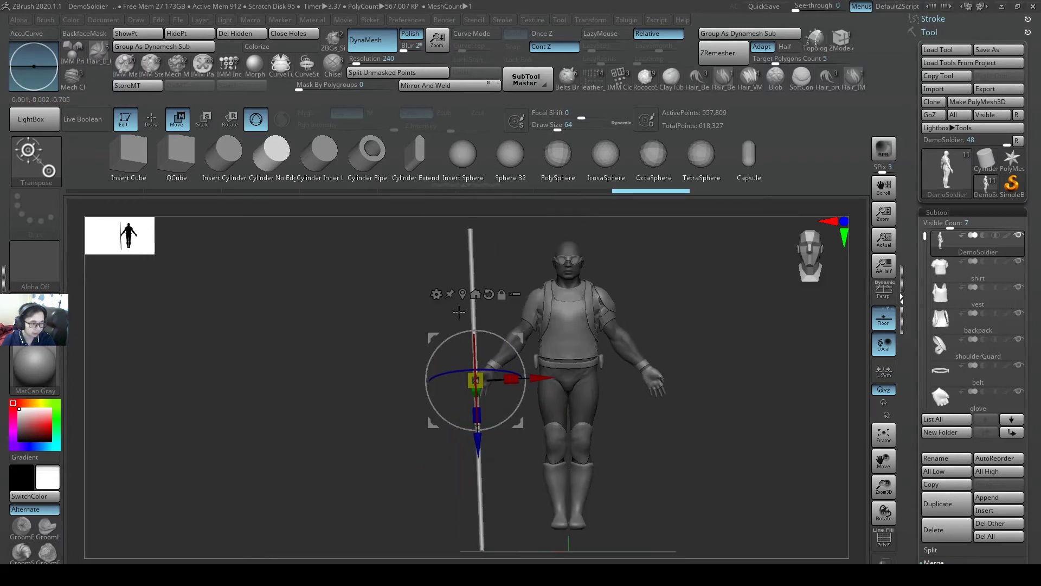
left_click_drag(478, 434, 476, 413)
left_click_drag(549, 357, 555, 356)
right_click_drag(555, 356, 513, 272, "alt")
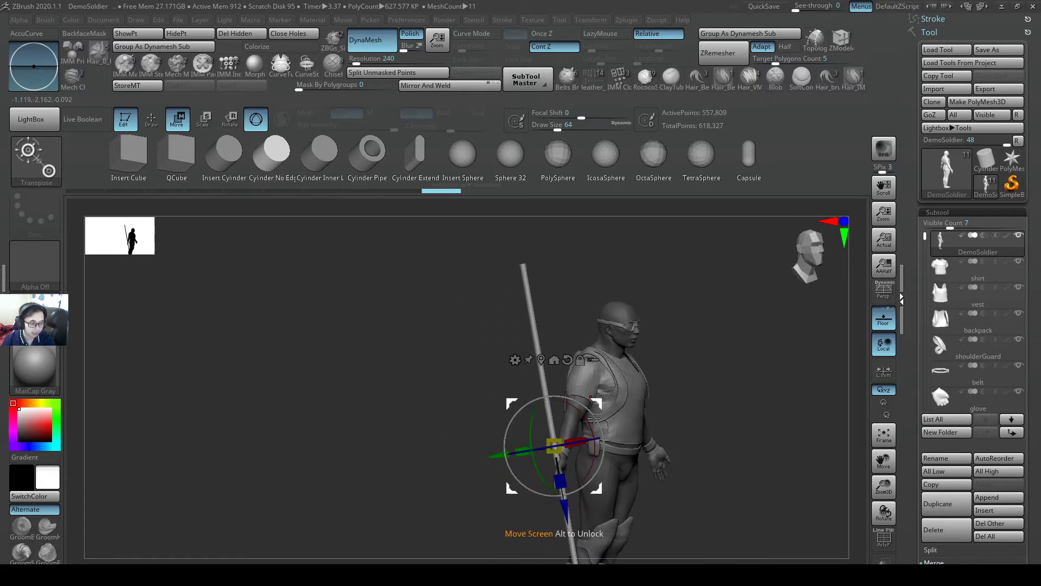
right_click_drag(581, 492, 525, 466, "alt")
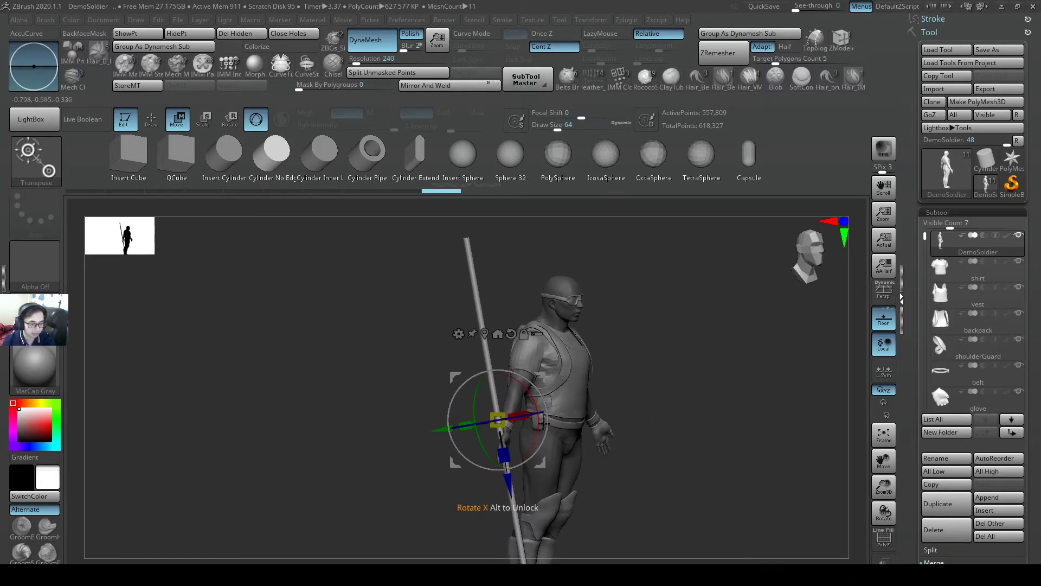
key("q")
mouse_move(601, 426)
right_mouse_down("alt")
mouse_move(540, 437)
mouse_move(477, 360)
mouse_move(533, 374)
mouse_move(572, 320)
mouse_move(562, 231)
right_mouse_up("alt")
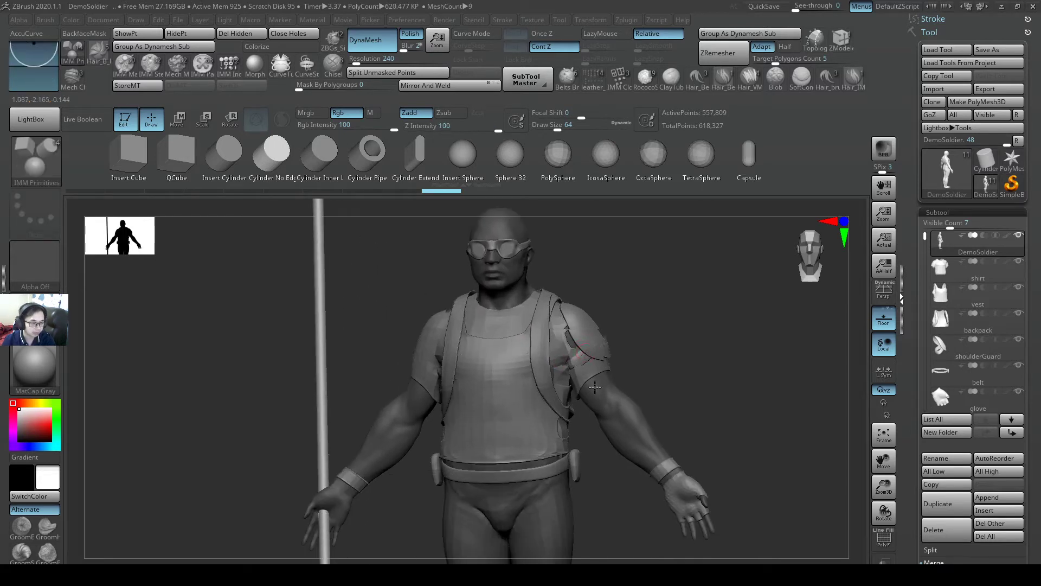
right_click_drag(595, 387, 640, 343)
key("ctrl")
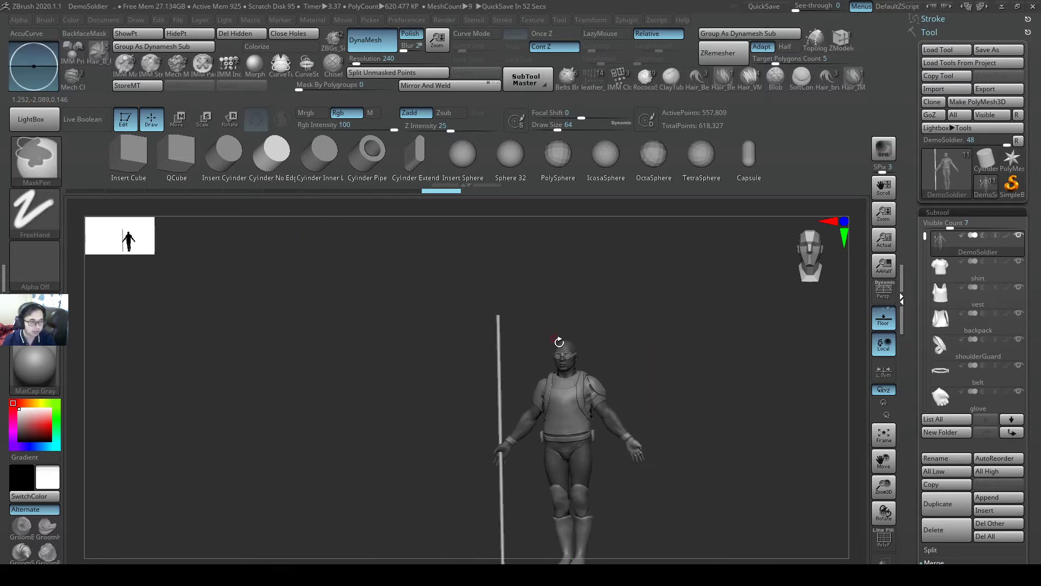
left_click_drag(629, 398, 612, 417)
- Switch to Foxit Reader and read on from guide page 13 about hiding the rod, TPoseMesh, and lassoing, blurring and inverting masks
key("alt+Tab")
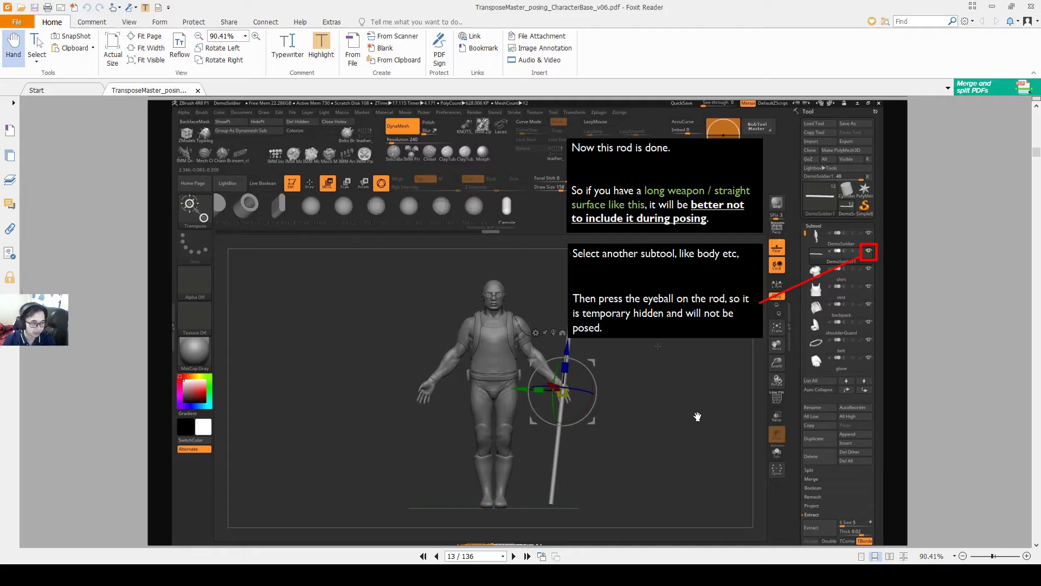
scroll(723, 398, "down", 1)
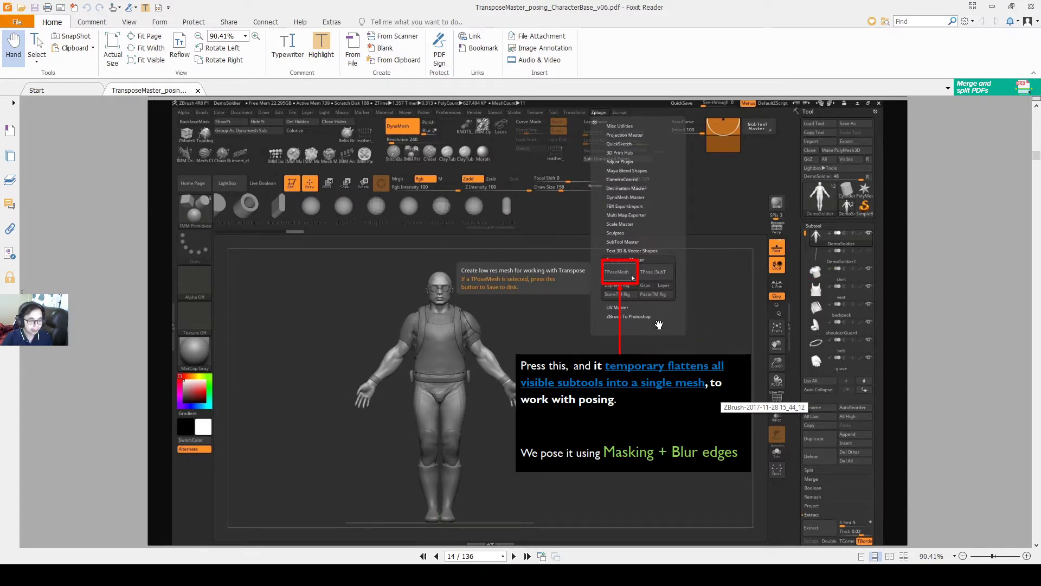
scroll(663, 326, "down", 1)
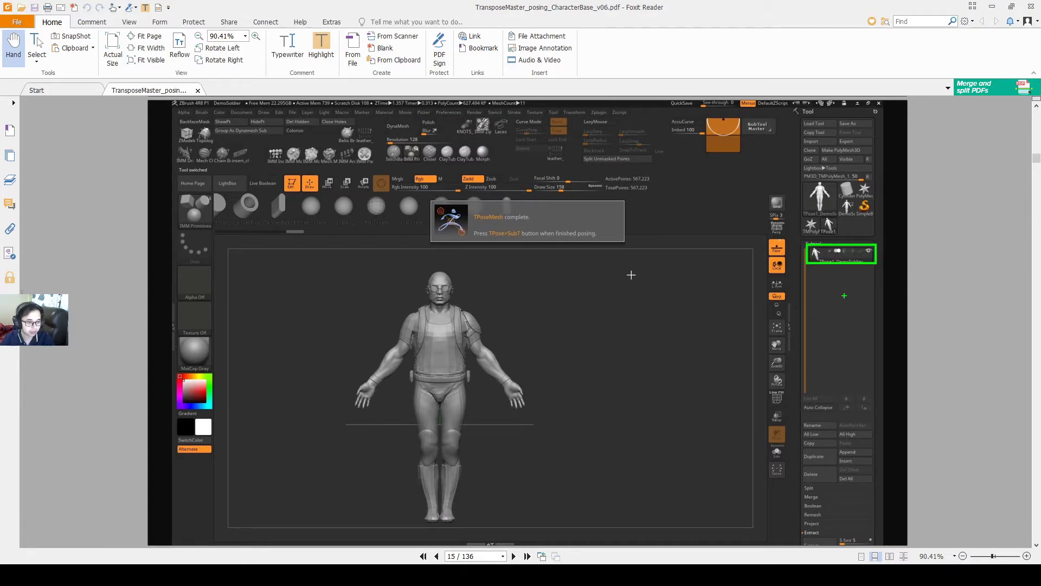
scroll(889, 249, "down", 1)
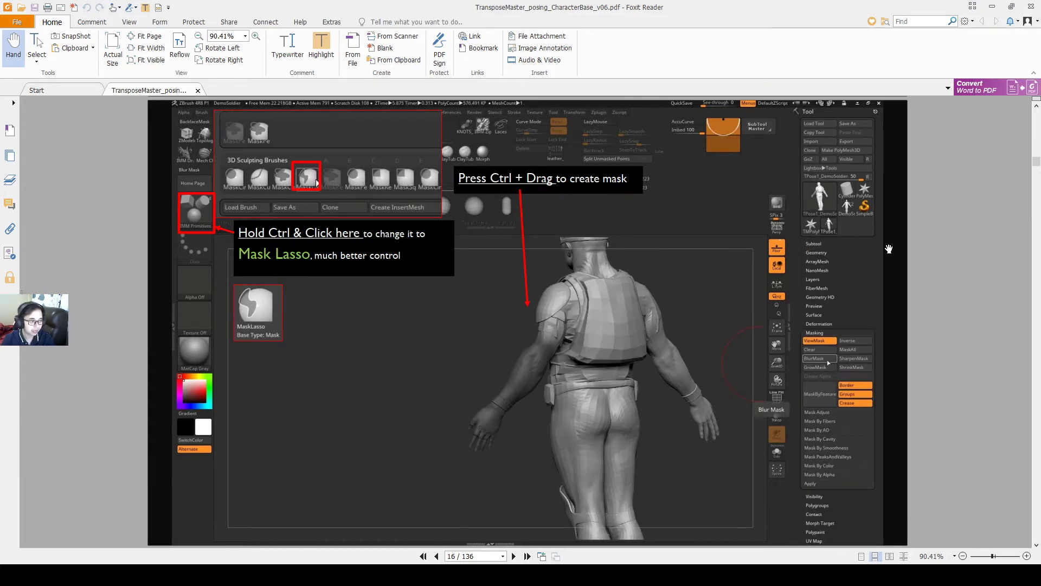
scroll(890, 249, "down", 1)
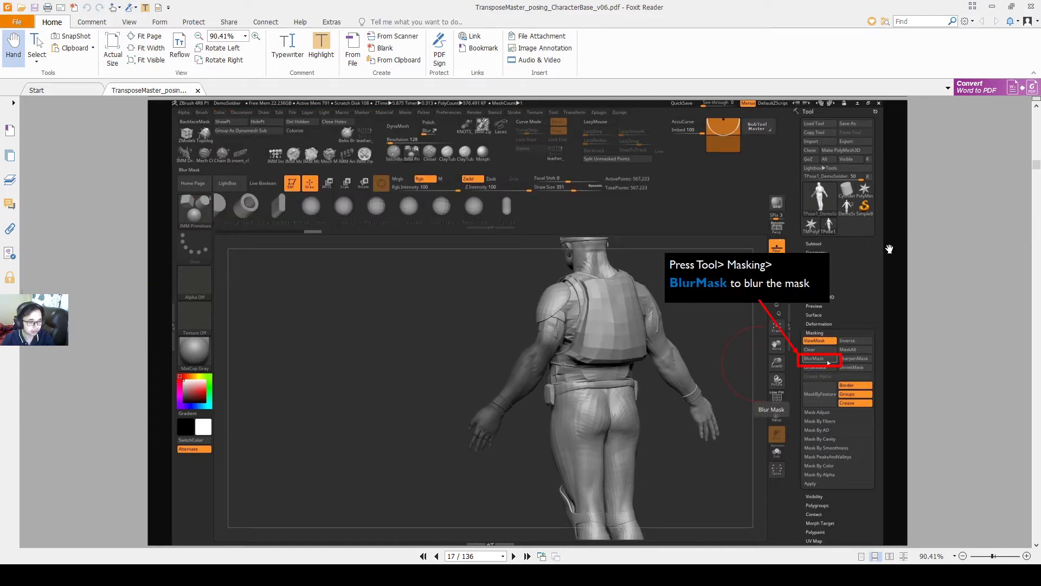
scroll(890, 249, "down", 1)
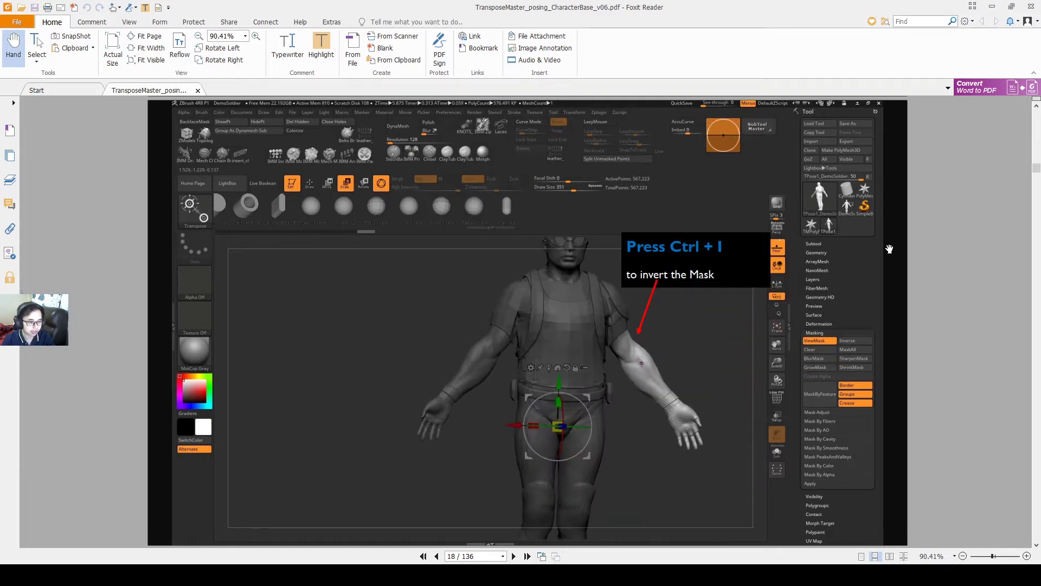
scroll(889, 249, "down", 1)
- Switch back to ZBrush, split the rod from the body with Split Unmasked Points, and select the new DemoSoldier1 subtool
key("alt+Tab")
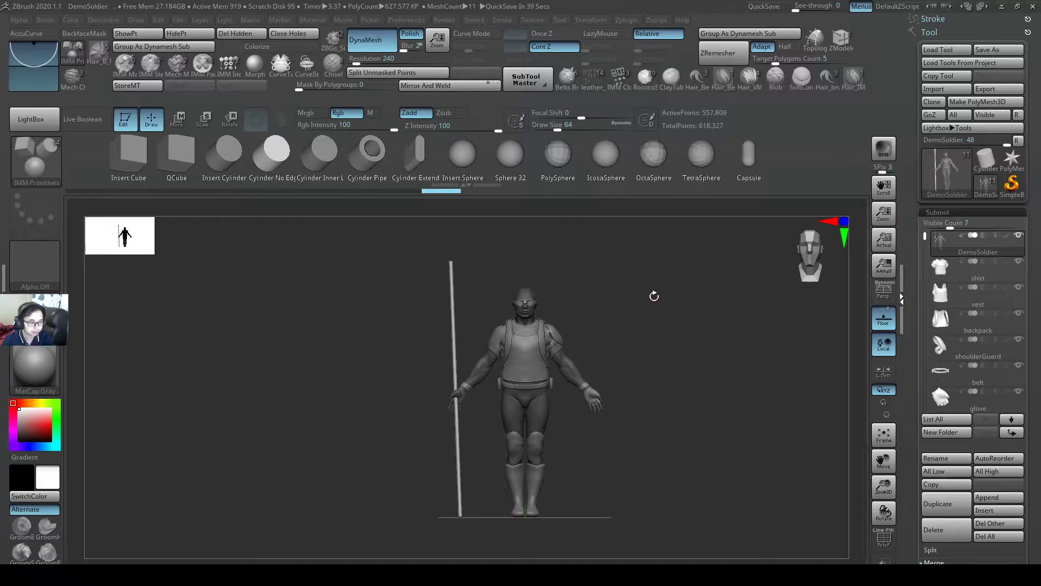
left_click_drag(665, 330, 702, 318, "alt")
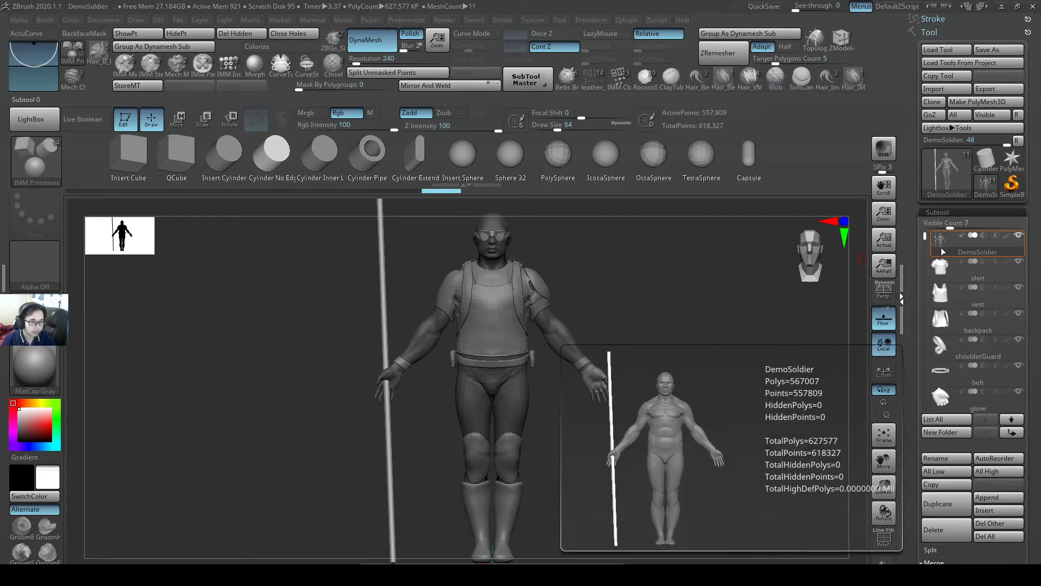
mouse_move(942, 252)
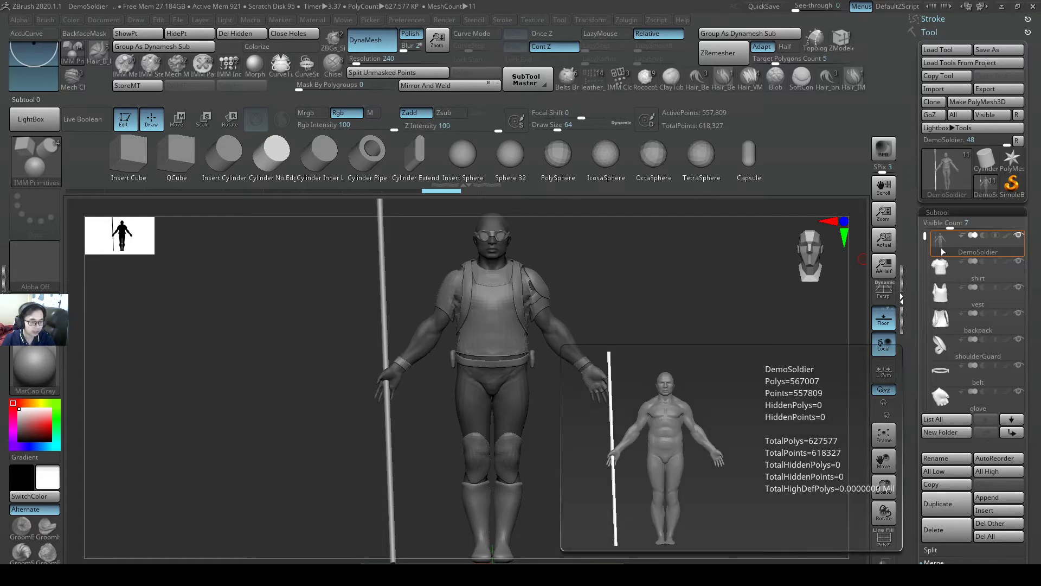
left_click(431, 76)
left_click(972, 277)
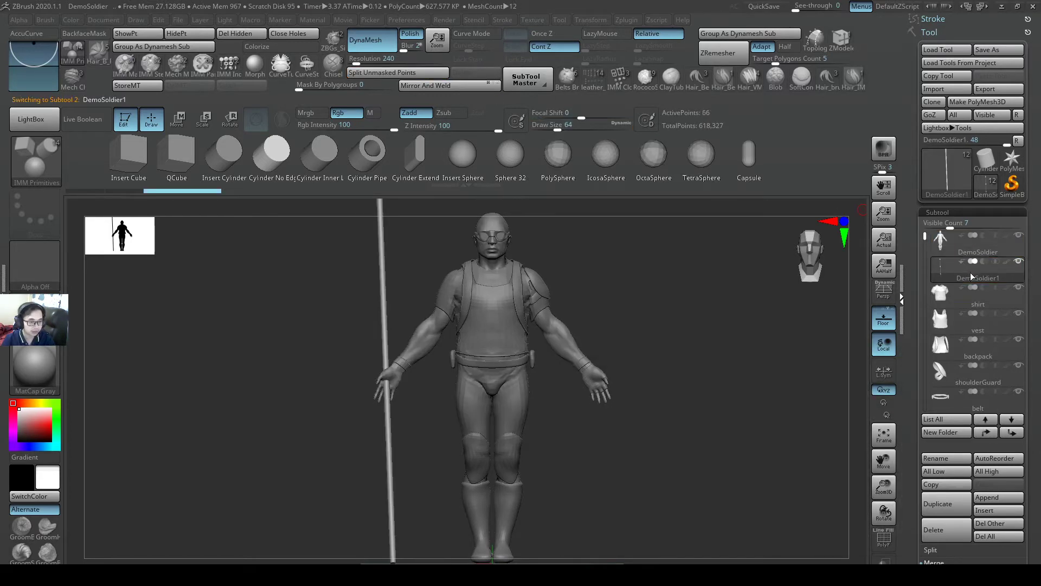
left_click_drag(616, 389, 837, 322)
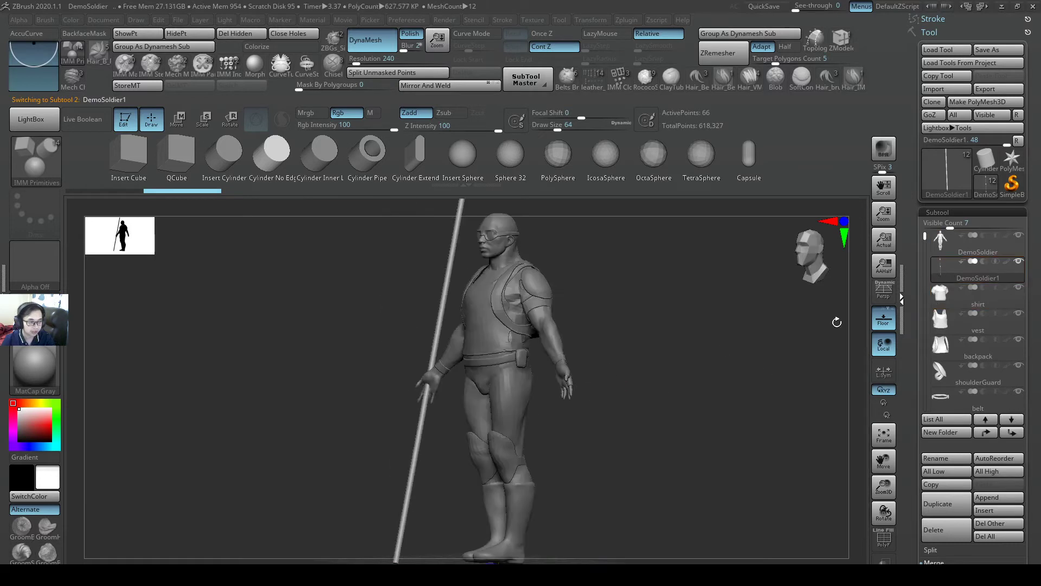
- Select the shirt subtool and hide the DemoSoldier1 rod subtool
left_click_drag(567, 334, 753, 288)
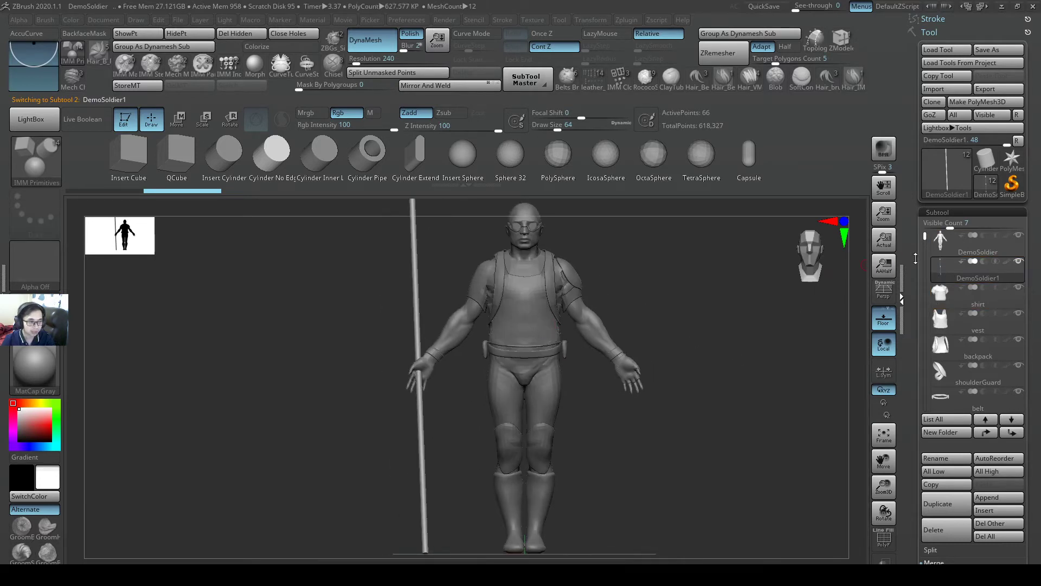
left_click_drag(643, 308, 616, 327, "alt")
left_click_drag(566, 369, 656, 374, "alt")
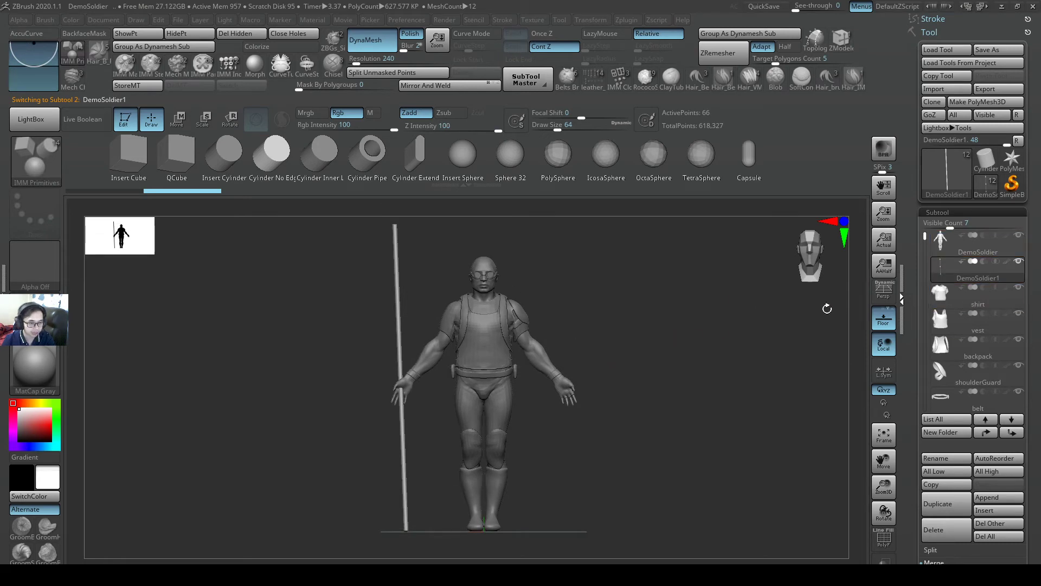
left_click(977, 295)
left_click(1018, 261)
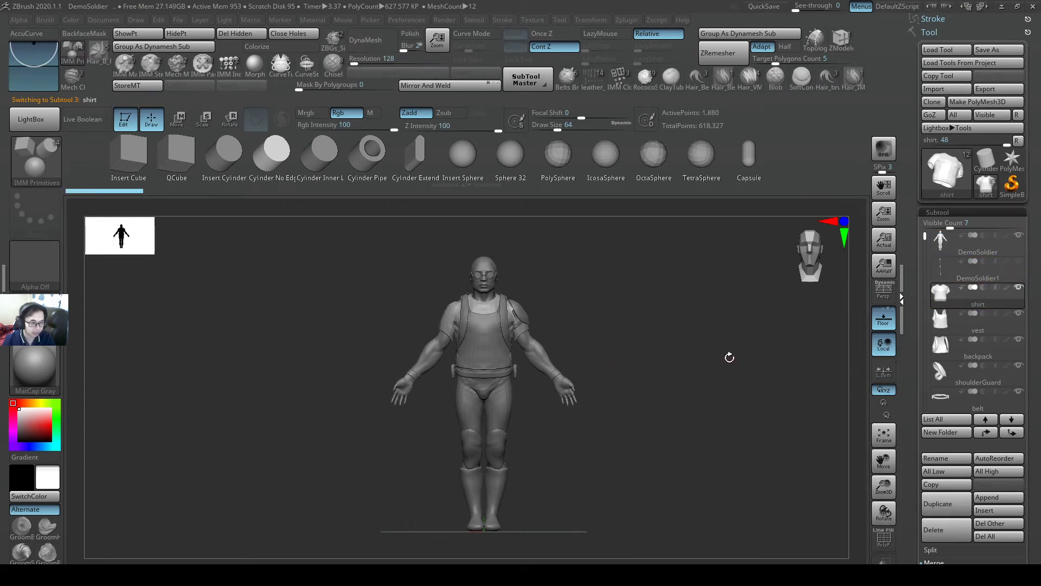
left_click_drag(730, 357, 739, 376)
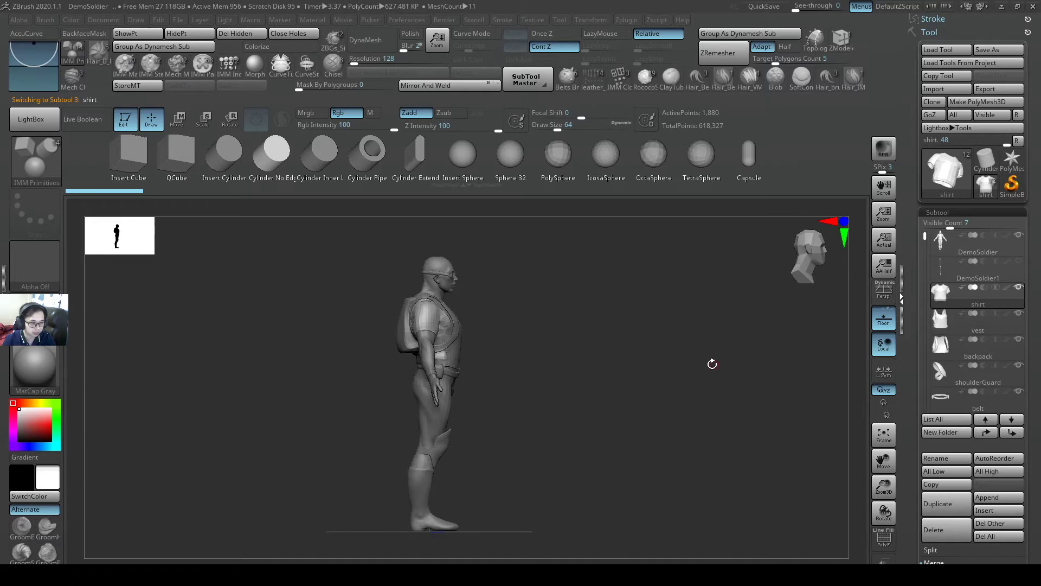
mouse_move(712, 364)
right_mouse_down()
mouse_move(658, 363)
mouse_move(646, 344)
mouse_move(657, 377)
mouse_move(652, 337)
right_mouse_up()
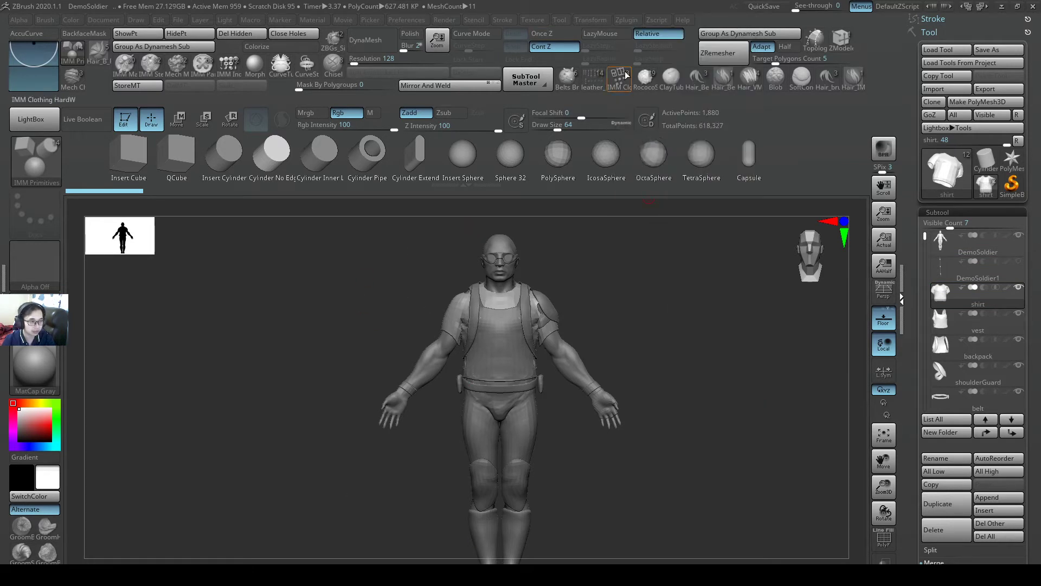
- Run TPoseMesh in Transpose Master to combine the visible subtools into one posing mesh
left_click(623, 19)
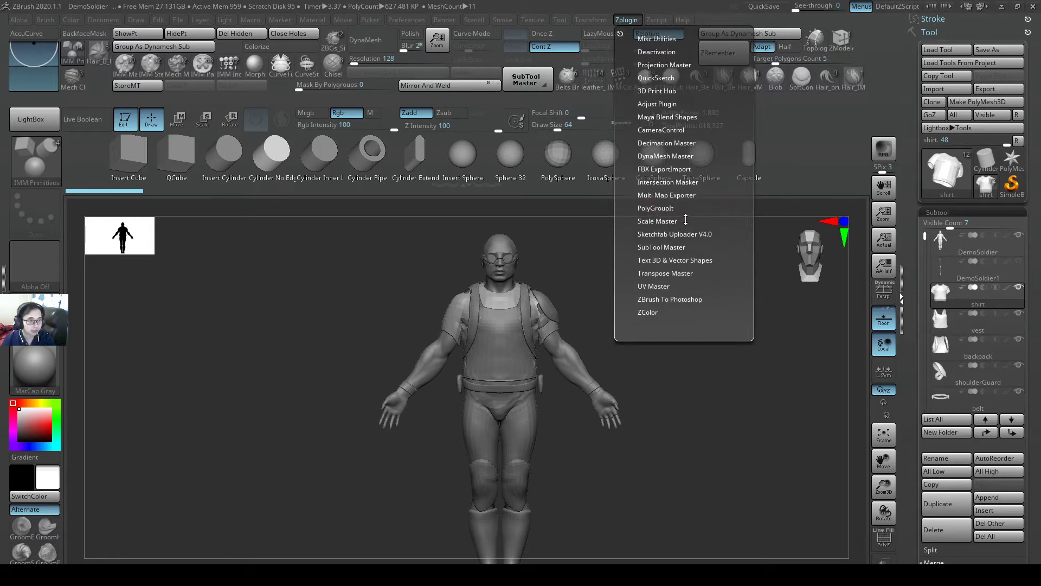
left_click(681, 223)
left_click(682, 223)
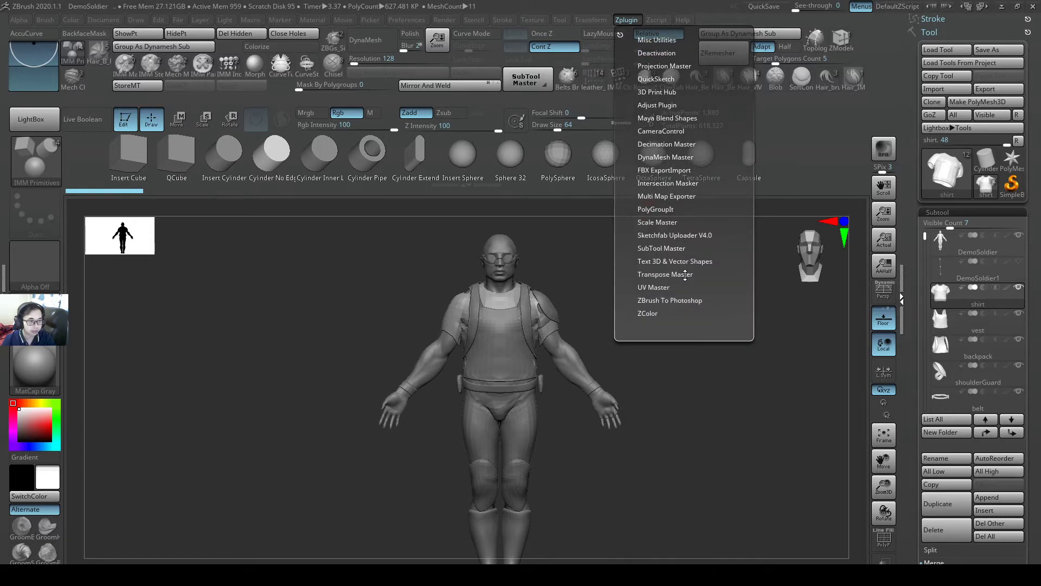
left_click(685, 275)
left_click(674, 294)
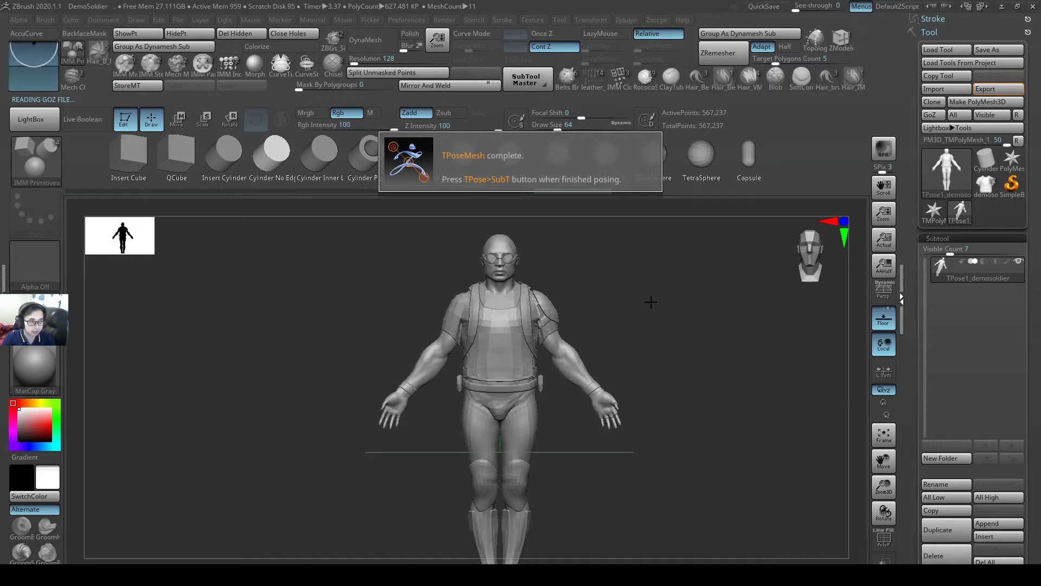
mouse_move(610, 271)
left_mouse_down()
mouse_move(562, 267)
mouse_move(583, 353)
mouse_move(610, 349)
mouse_move(530, 402)
mouse_move(519, 424)
left_mouse_up()
key("ctrl")
right_click_drag(551, 300, 624, 302, "ctrl")
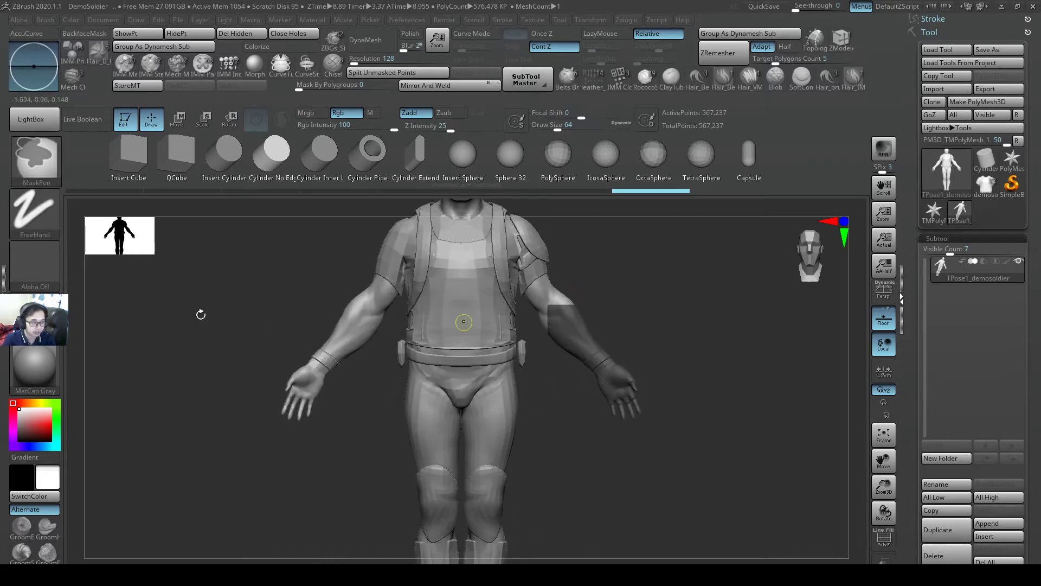
left_click_drag(201, 315, 201, 316, "ctrl")
- Set the masking brush to MaskLasso and mask the soldier's left forearm and hand from the elbow down
left_click(41, 167, "ctrl")
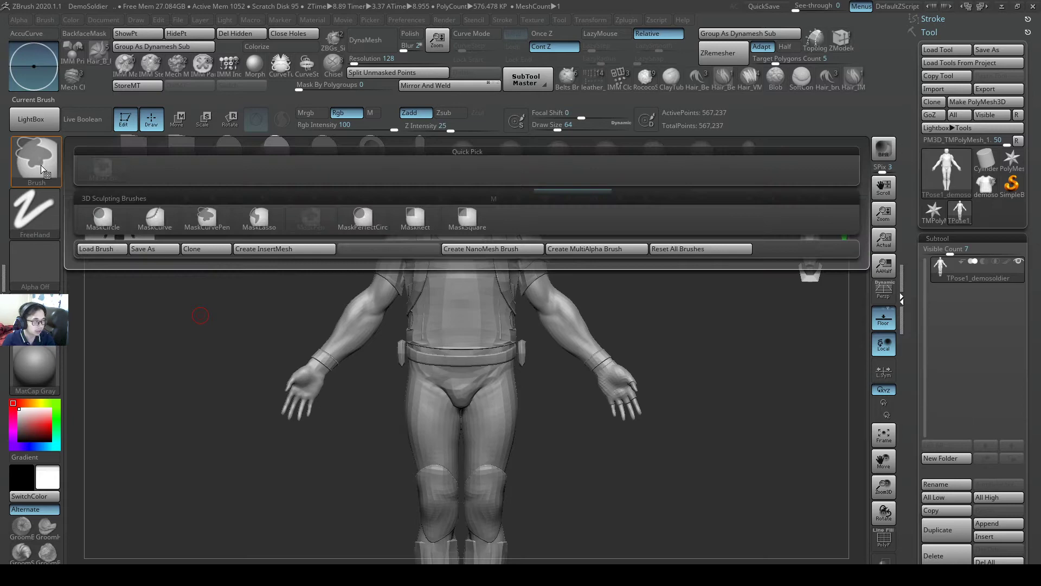
left_click(247, 225, "ctrl")
right_click_drag(609, 294, 591, 342, "alt")
mouse_move(602, 326)
left_mouse_down("ctrl")
mouse_move(551, 336)
mouse_move(515, 404)
mouse_move(614, 516)
mouse_move(667, 369)
left_mouse_up("ctrl")
right_click_drag(658, 365, 646, 385, "alt")
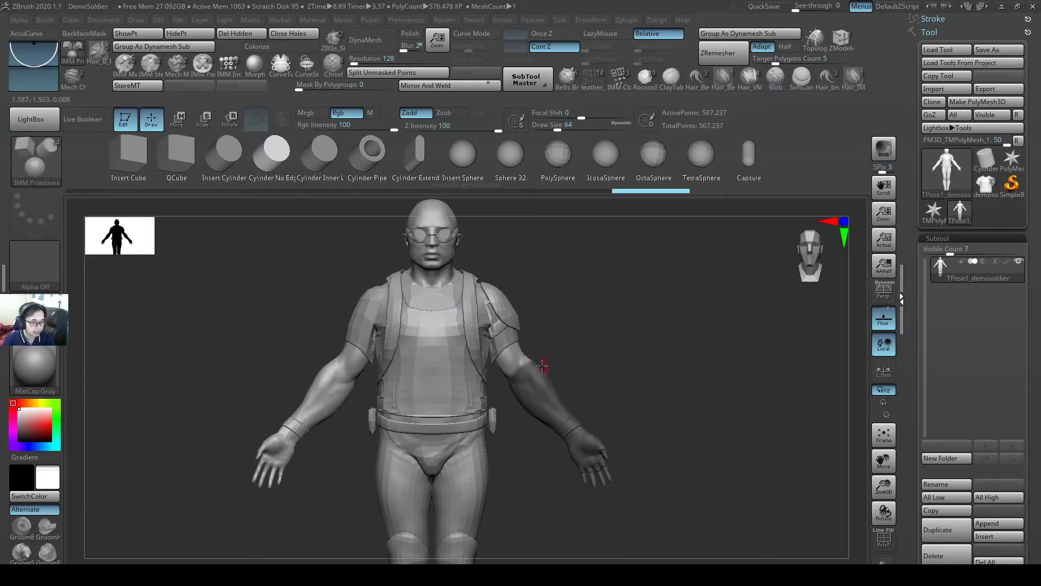
key("ctrl+z")
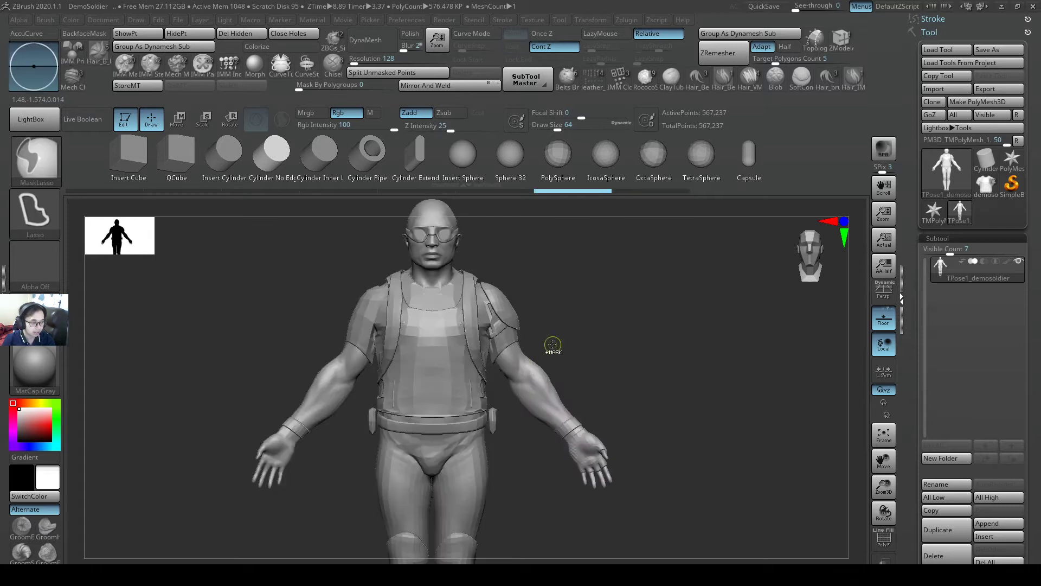
mouse_move(509, 382)
left_mouse_down("ctrl")
mouse_move(534, 491)
mouse_move(696, 436)
mouse_move(544, 356)
left_mouse_up("ctrl")
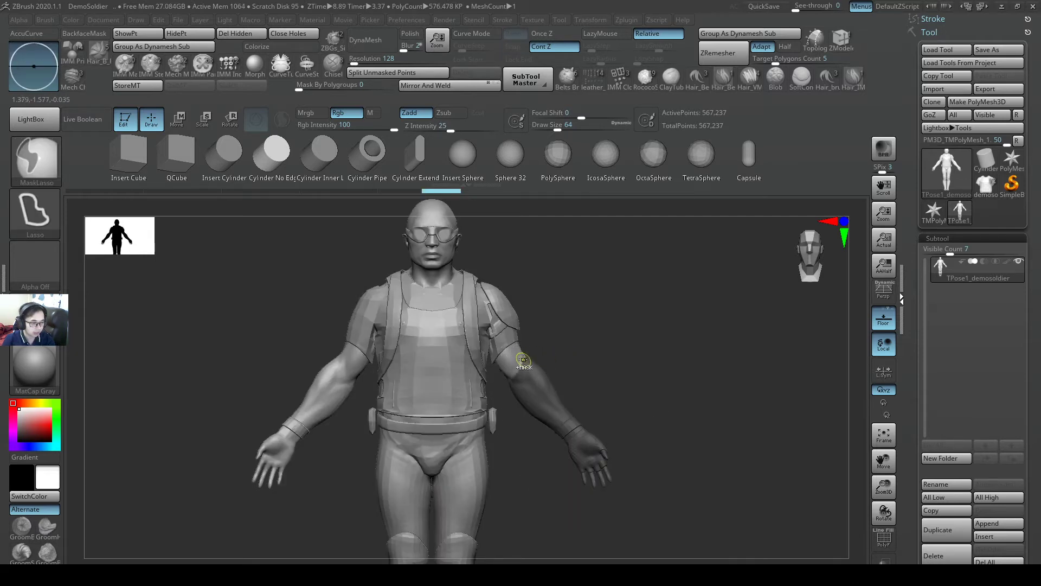
- Blur the mask edge at the left elbow and invert the mask so only the forearm and hand are unmasked
scroll(575, 342, "up", 5)
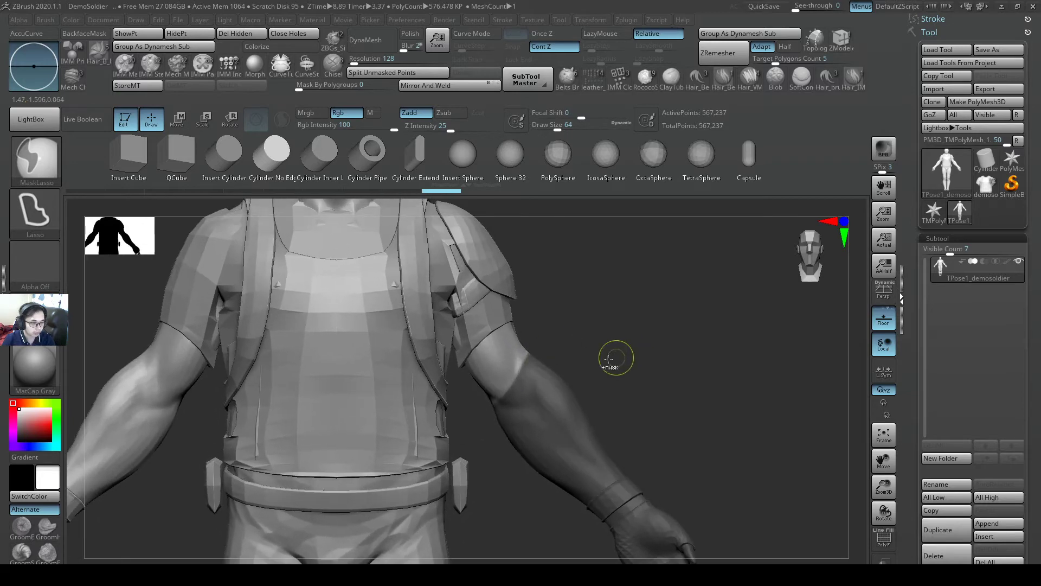
left_click(525, 360, "ctrl")
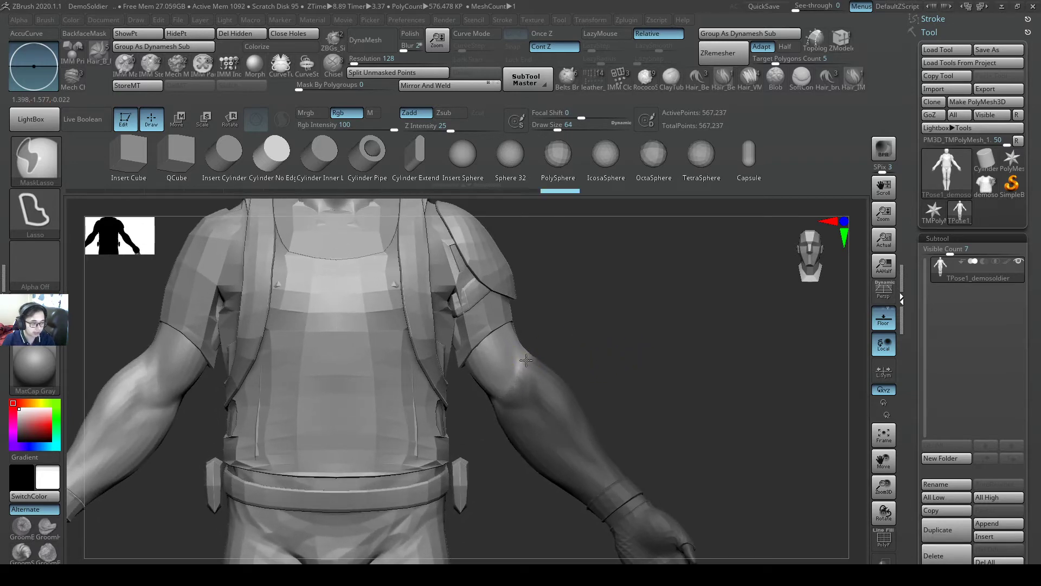
left_click(525, 360, "ctrl")
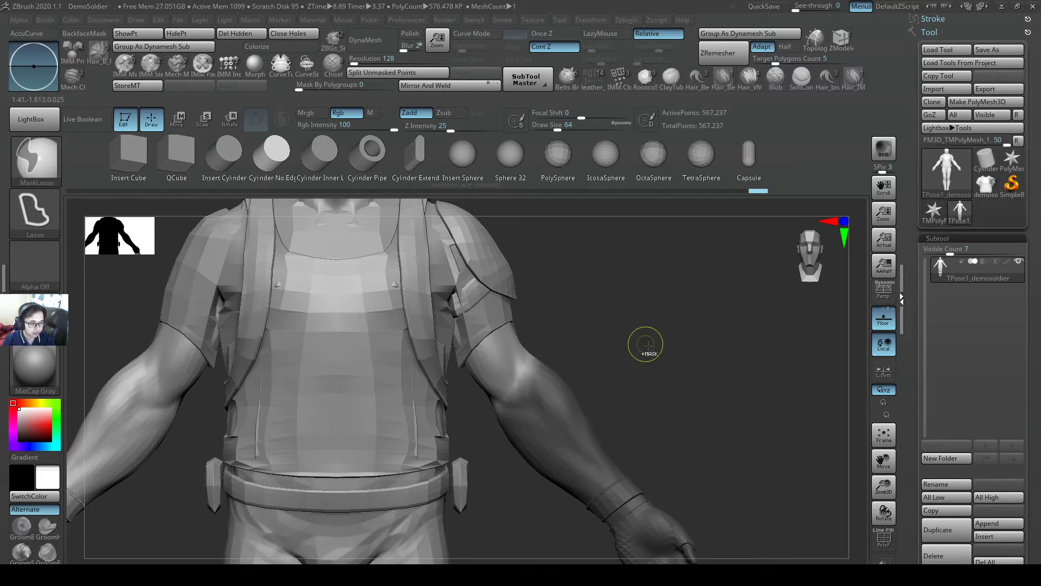
right_click_drag(646, 345, 595, 330, "ctrl")
left_click(607, 346, "ctrl")
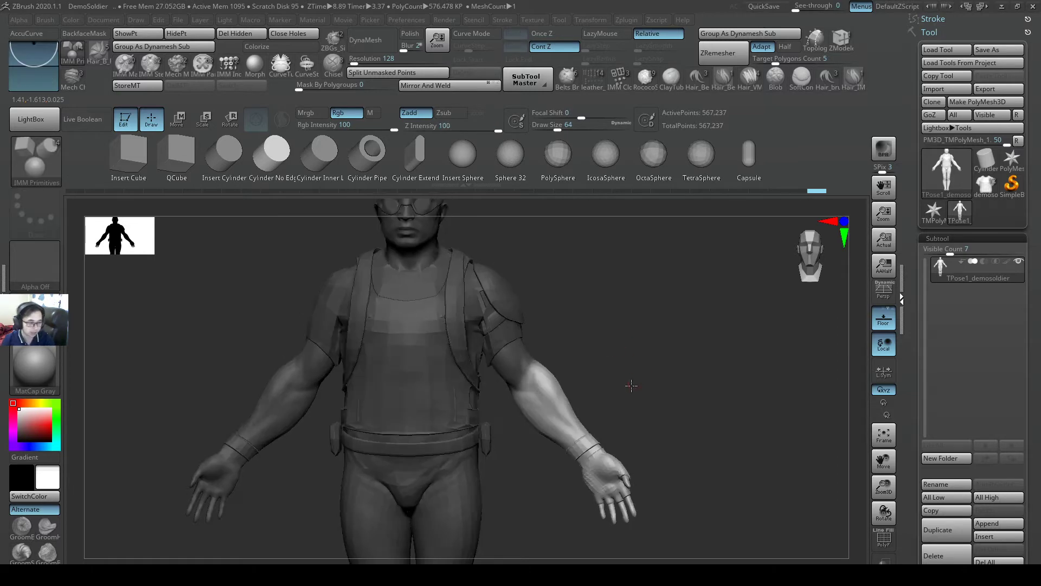
- Activate the transform gizmo and place it at the soldier's left elbow, aligned with the arm
mouse_move(632, 386)
left_mouse_down()
mouse_move(684, 382)
mouse_move(624, 374)
left_mouse_up()
left_click_drag(571, 392, 618, 404)
key("e")
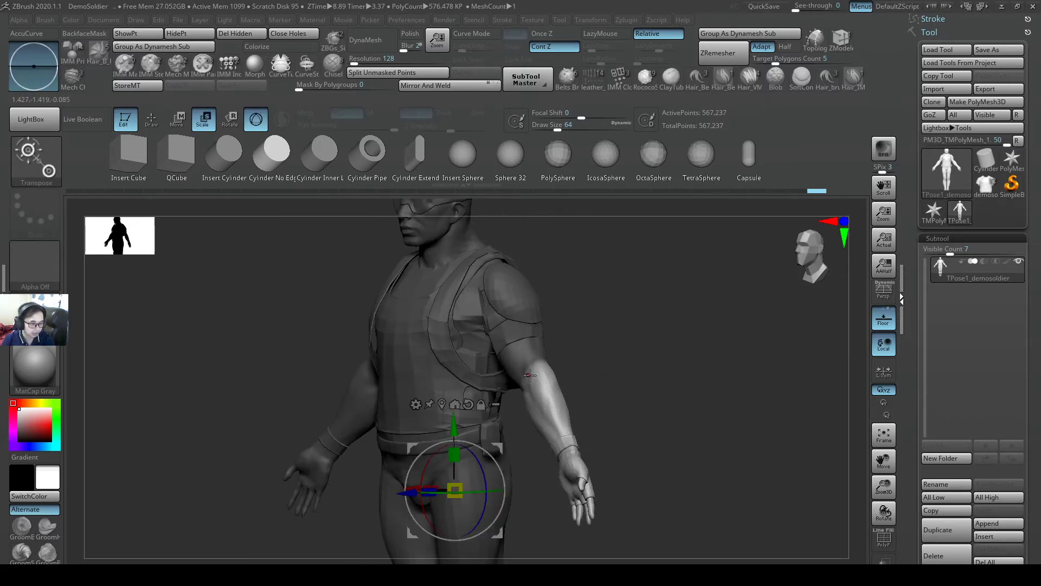
left_click_drag(530, 374, 566, 372)
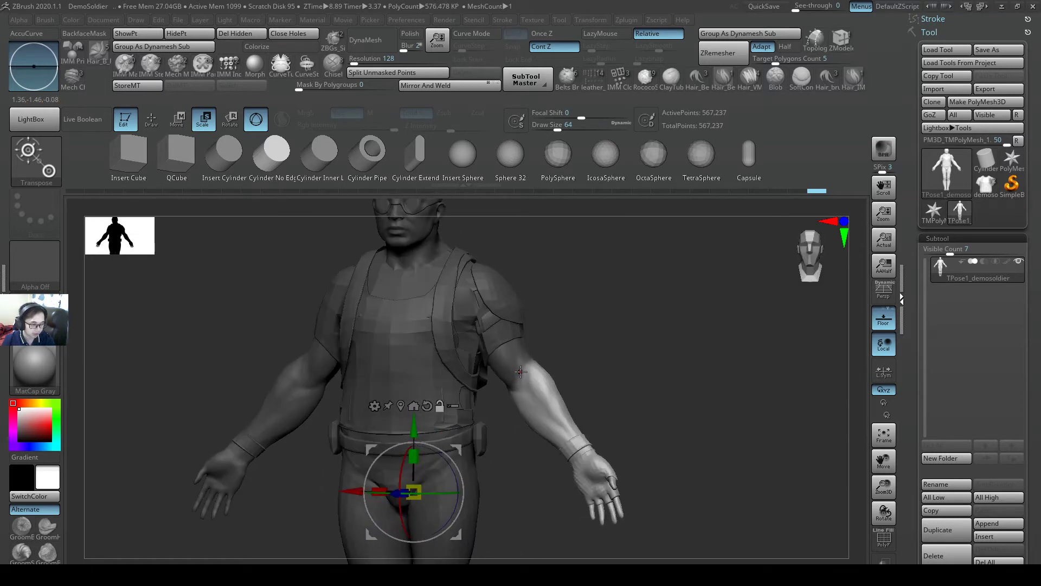
left_click(521, 372)
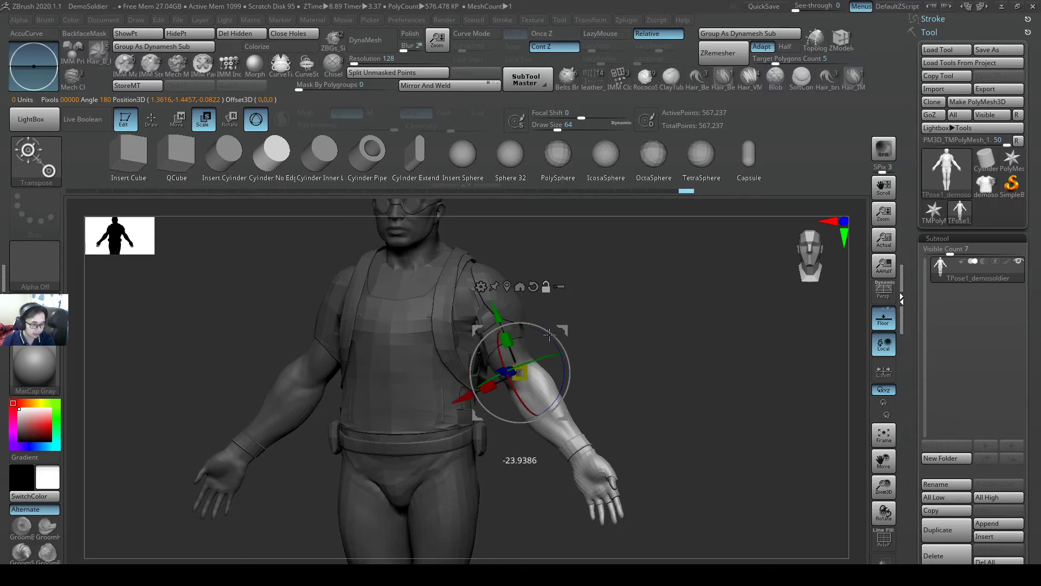
- Rotate the left forearm about the gizmo's X axis to bend it forward, return to Draw mode and clear the mask
left_click_drag(612, 351, 477, 386)
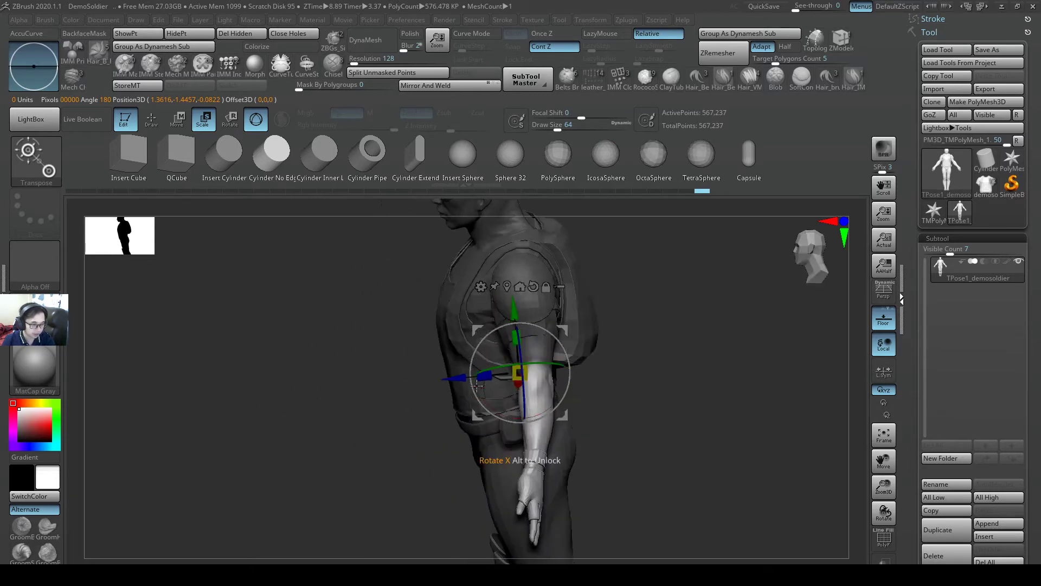
left_click_drag(581, 395, 646, 402)
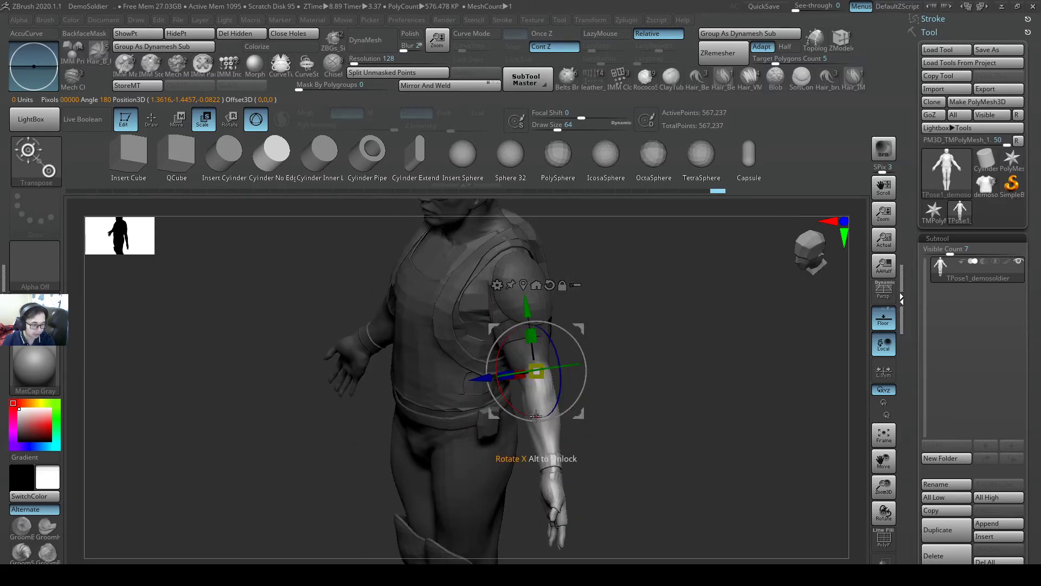
left_click_drag(529, 416, 499, 401)
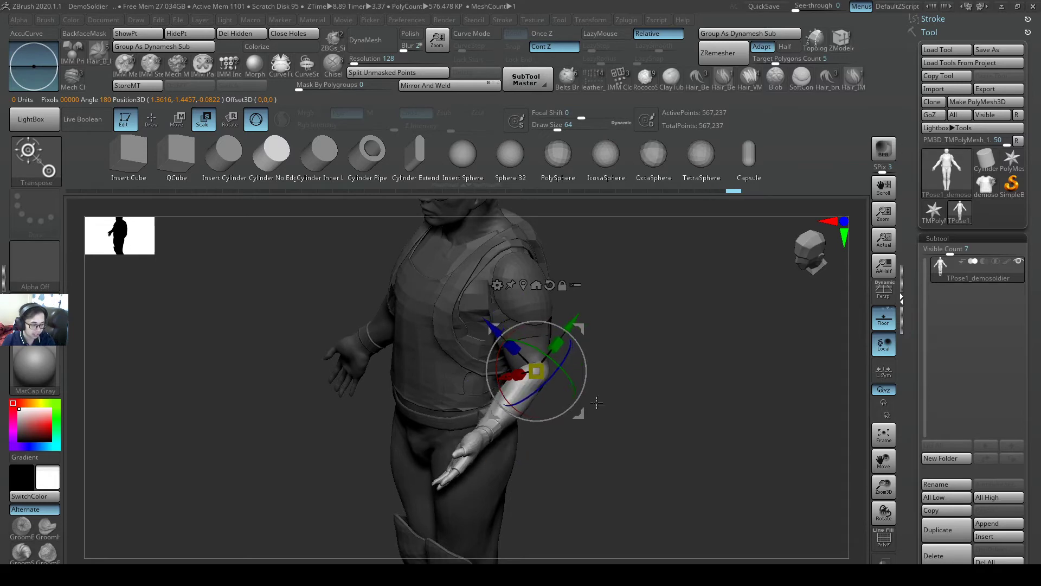
left_click_drag(595, 405, 680, 321)
mouse_move(715, 351)
left_mouse_down()
mouse_move(754, 409)
mouse_move(727, 396)
mouse_move(758, 365)
mouse_move(640, 370)
mouse_move(662, 431)
mouse_move(642, 383)
mouse_move(592, 360)
mouse_move(605, 382)
mouse_move(629, 279)
mouse_move(619, 309)
left_mouse_up()
key("q")
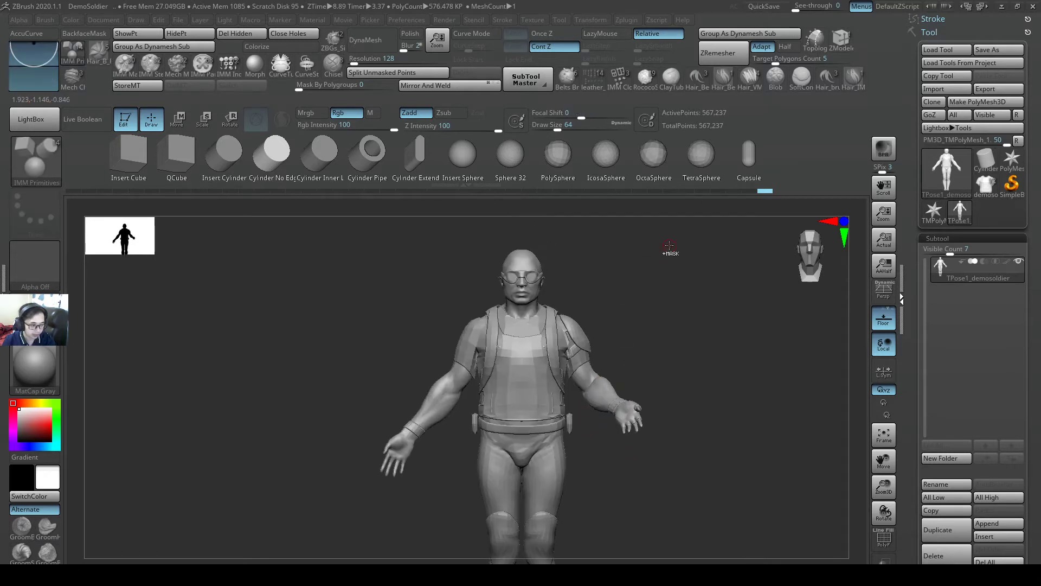
- Lasso-mask the soldier's upper body above the belt, including both arms and hands, and invert the mask onto the lower body
mouse_move(662, 232)
left_mouse_down("ctrl")
mouse_move(568, 272)
mouse_move(561, 420)
mouse_move(694, 467)
left_mouse_up("ctrl")
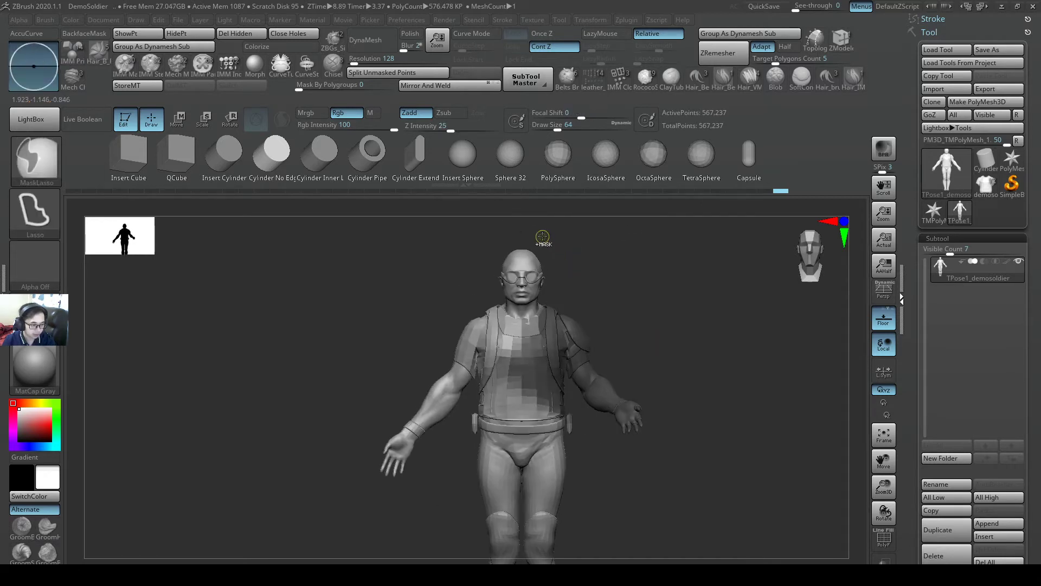
mouse_move(539, 233)
left_mouse_down("ctrl")
mouse_move(409, 326)
mouse_move(670, 429)
left_mouse_up("ctrl")
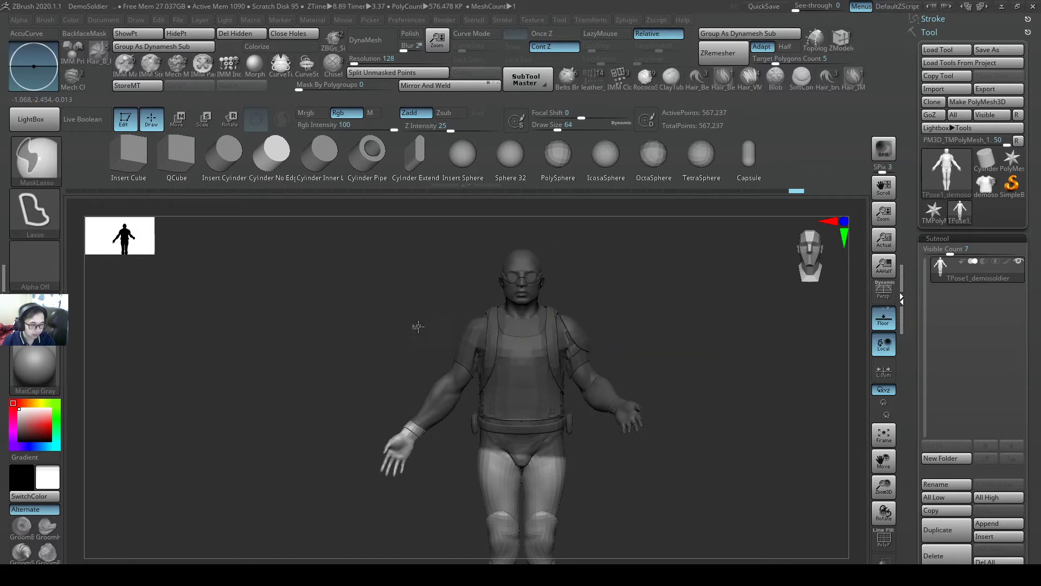
mouse_move(418, 326)
left_mouse_down("ctrl")
mouse_move(432, 502)
mouse_move(380, 333)
left_mouse_up("ctrl")
mouse_move(588, 420)
left_mouse_down("ctrl+alt")
mouse_move(522, 417)
mouse_move(455, 451)
mouse_move(667, 459)
left_mouse_up("ctrl+alt")
key("ctrl")
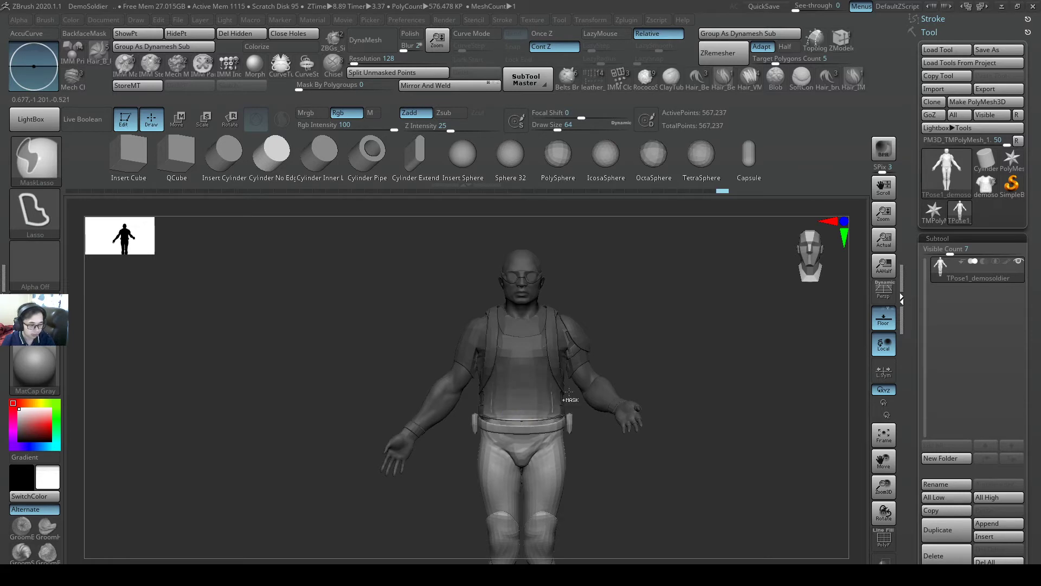
left_click(609, 355, "ctrl")
- Reset the gizmo's orientation, send it to the unmasked mesh center and move it down to the middle of the waist
key("e")
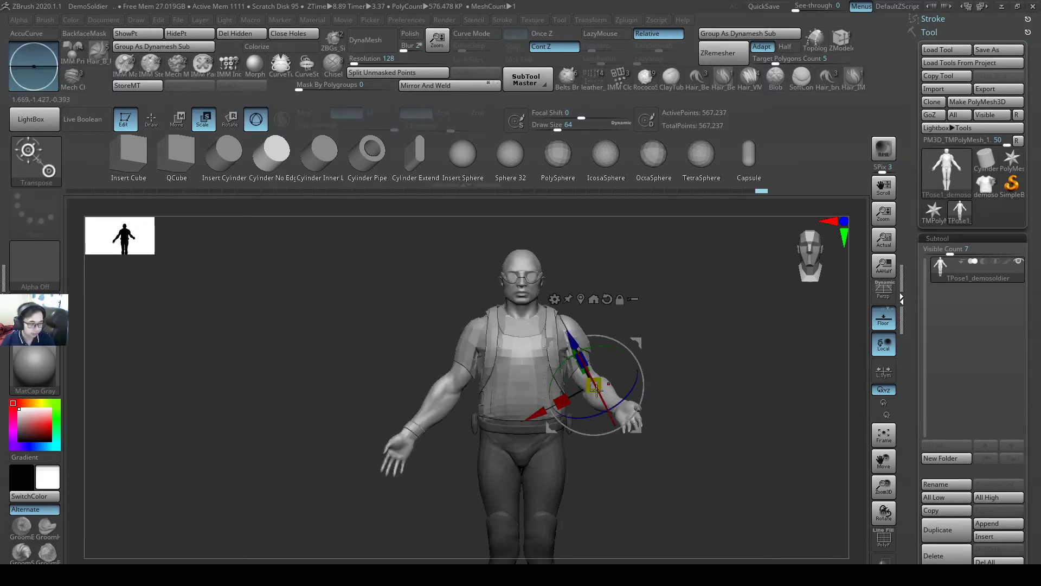
left_click(605, 300)
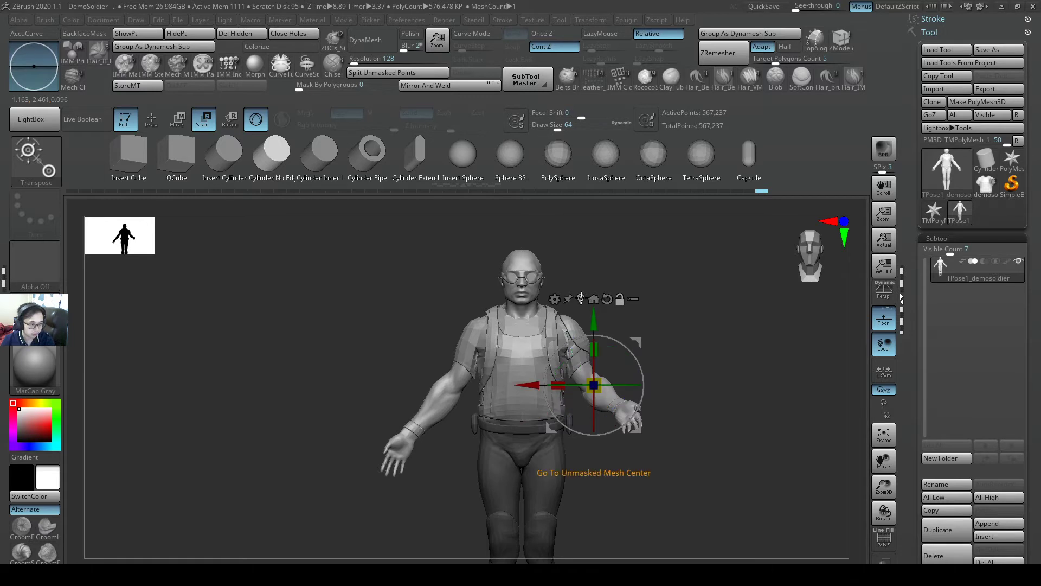
left_click(581, 299)
left_click_drag(511, 304, 511, 362, "alt")
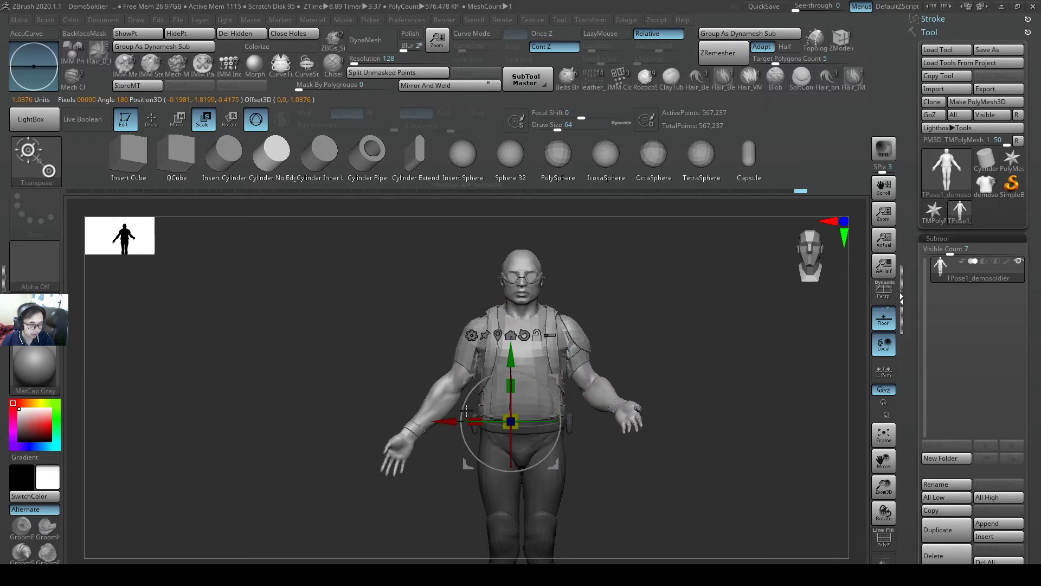
left_click_drag(453, 423, 466, 423, "alt")
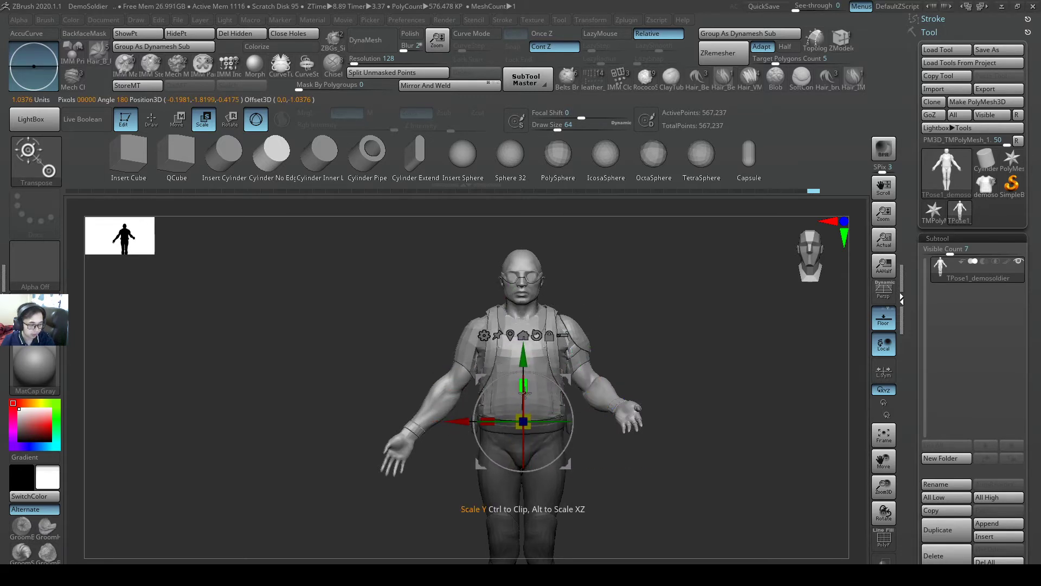
- Twist the upper body at the waist toward the soldier's left, shift it slightly upward, return to Draw mode and clear the mask
left_click_drag(523, 387, 526, 404)
left_click_drag(607, 390, 572, 448)
left_click_drag(632, 385, 562, 384)
left_click_drag(515, 432, 558, 389)
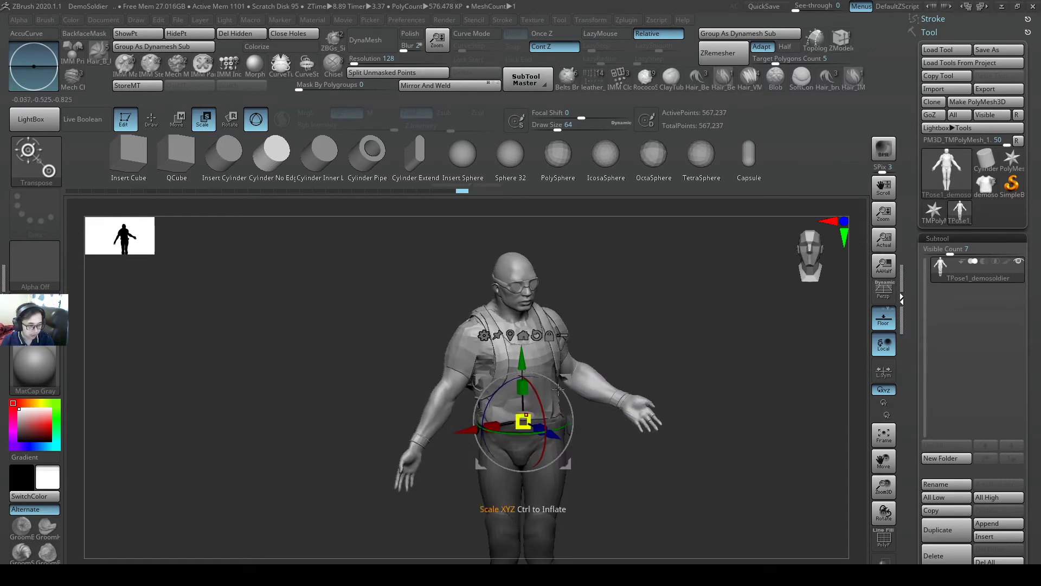
mouse_move(953, 265)
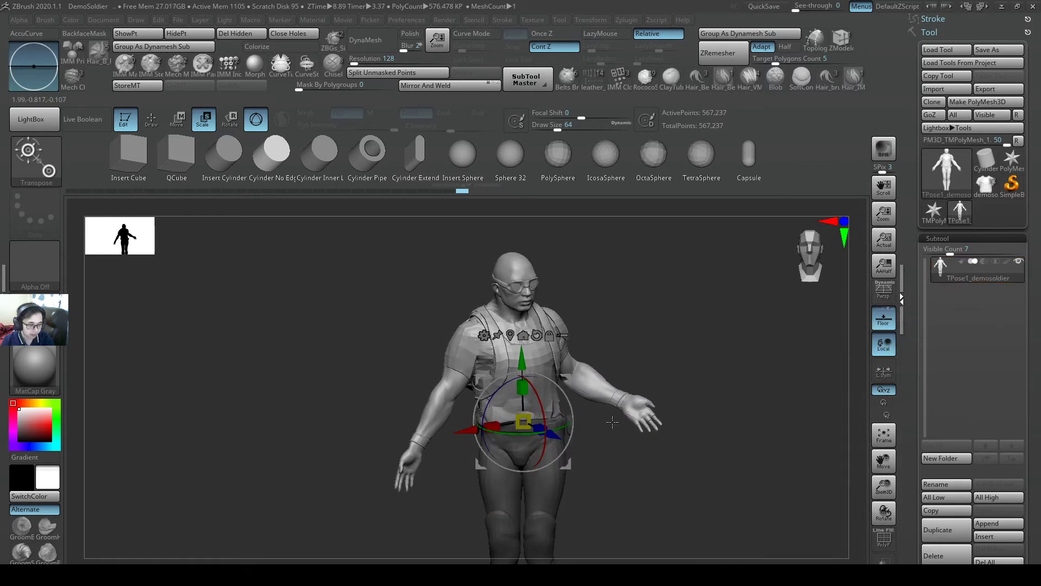
left_click_drag(522, 358, 509, 381)
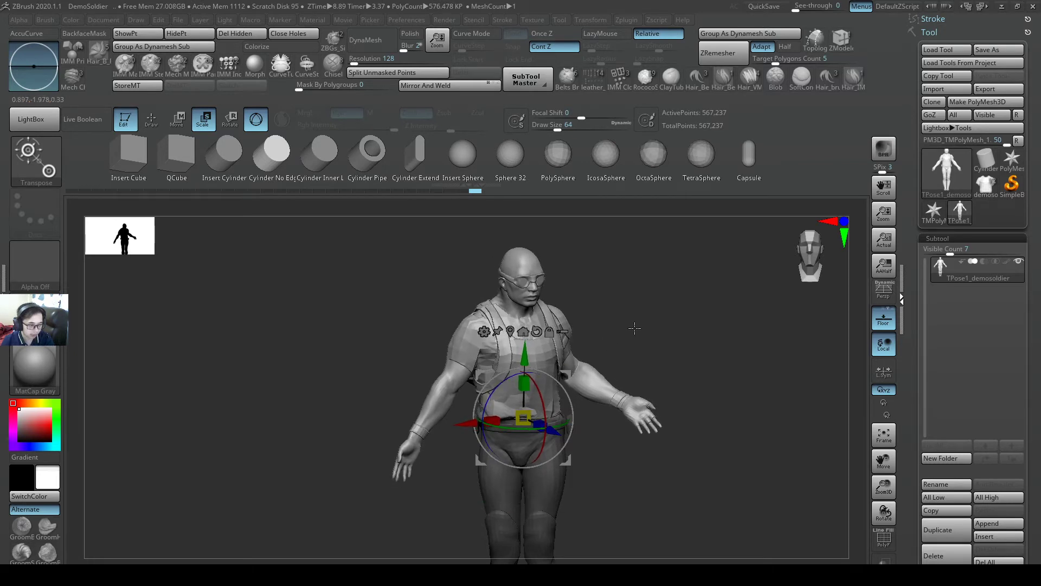
mouse_move(635, 328)
right_mouse_down("ctrl")
mouse_move(663, 335)
mouse_move(630, 323)
right_mouse_up("ctrl")
key("q")
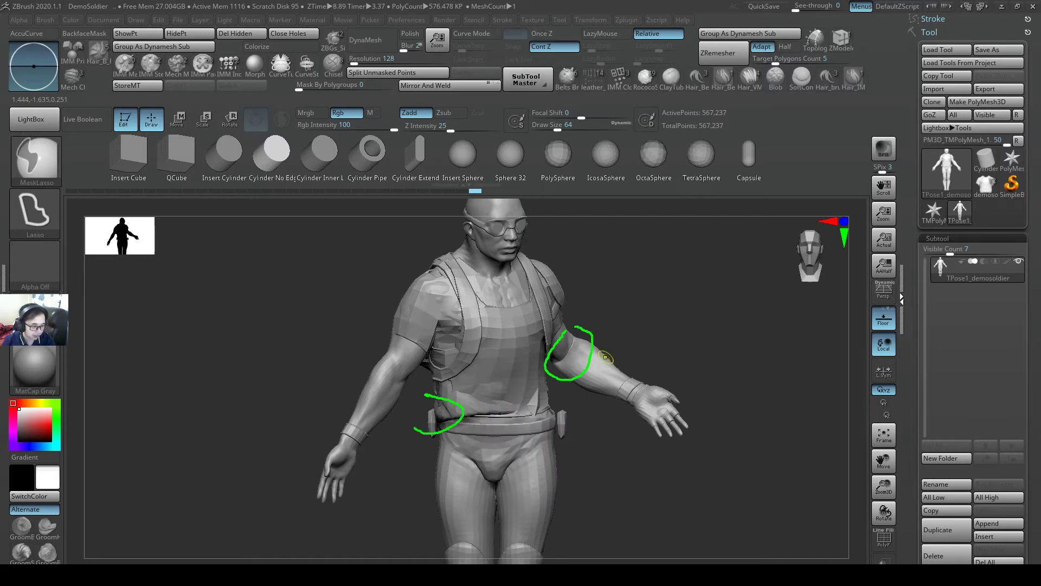
- Lasso-mask the soldier's right forearm and hand below the elbow, and invert the mask onto the rest of the body
mouse_move(609, 359)
right_mouse_down()
mouse_move(626, 314)
mouse_move(611, 340)
mouse_move(624, 361)
right_mouse_up()
right_click_drag(624, 361, 572, 375, "alt")
right_click_drag(444, 300, 526, 357)
right_click_drag(625, 288, 644, 349, "alt")
right_click_drag(662, 288, 571, 285)
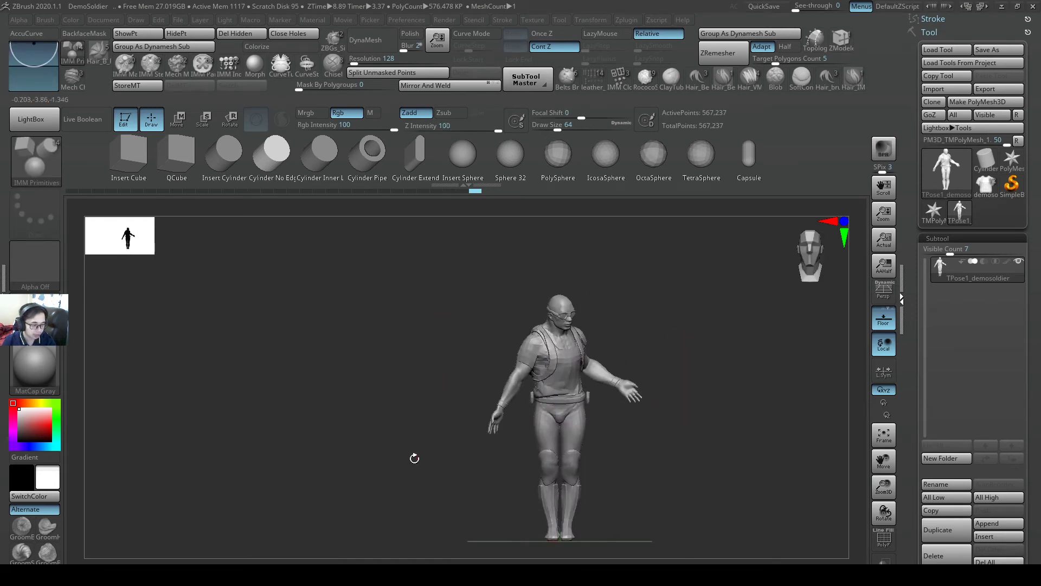
right_click_drag(415, 459, 434, 321)
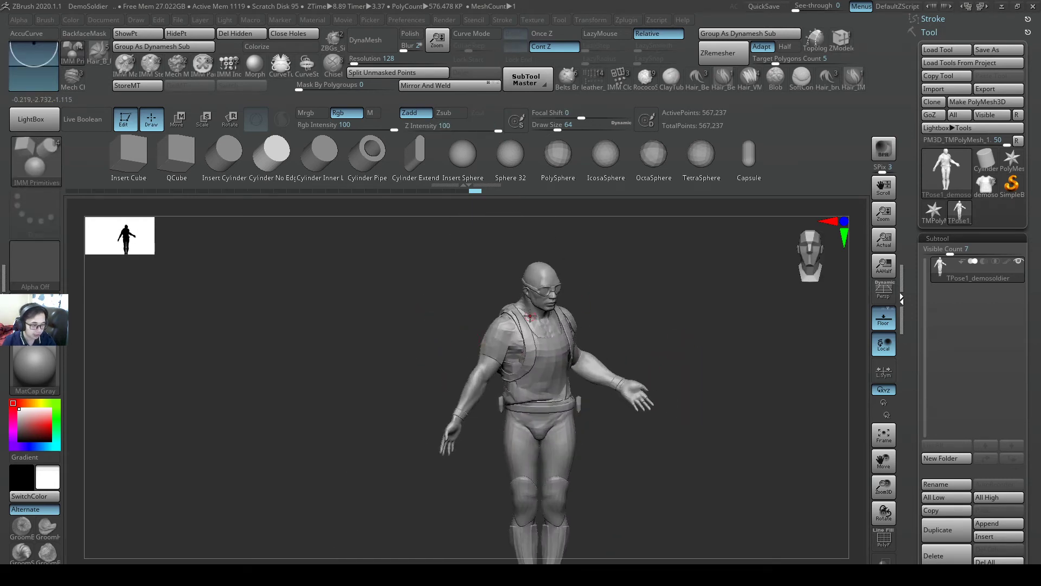
mouse_move(578, 311)
right_mouse_down()
mouse_move(624, 374)
mouse_move(740, 363)
mouse_move(658, 360)
mouse_move(733, 376)
mouse_move(671, 356)
mouse_move(632, 367)
right_mouse_up()
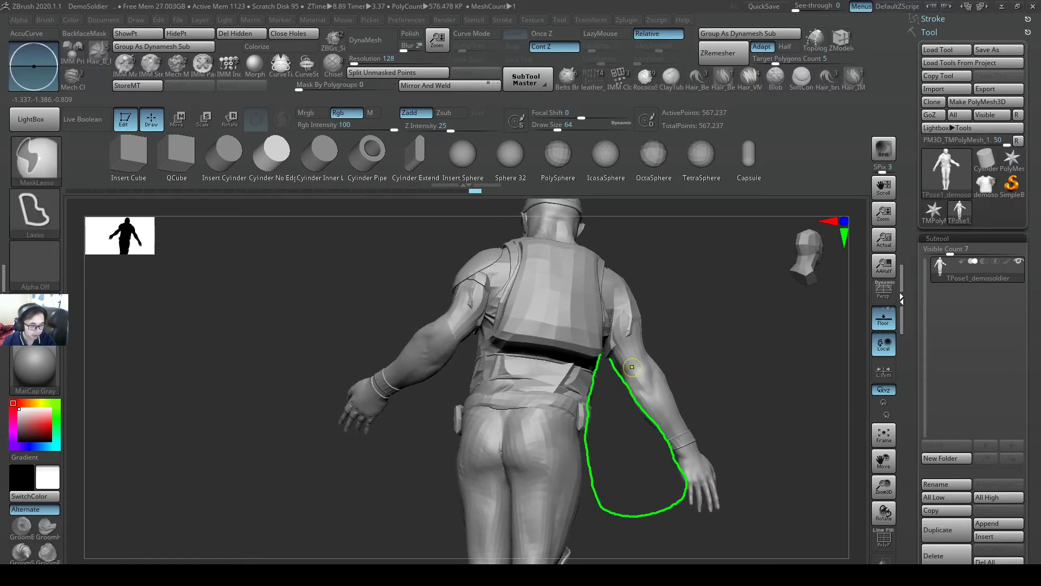
mouse_move(632, 367)
left_mouse_down("ctrl")
mouse_move(712, 560)
mouse_move(779, 456)
left_mouse_up("ctrl")
mouse_move(775, 445)
right_mouse_down()
mouse_move(756, 435)
mouse_move(657, 435)
right_mouse_up()
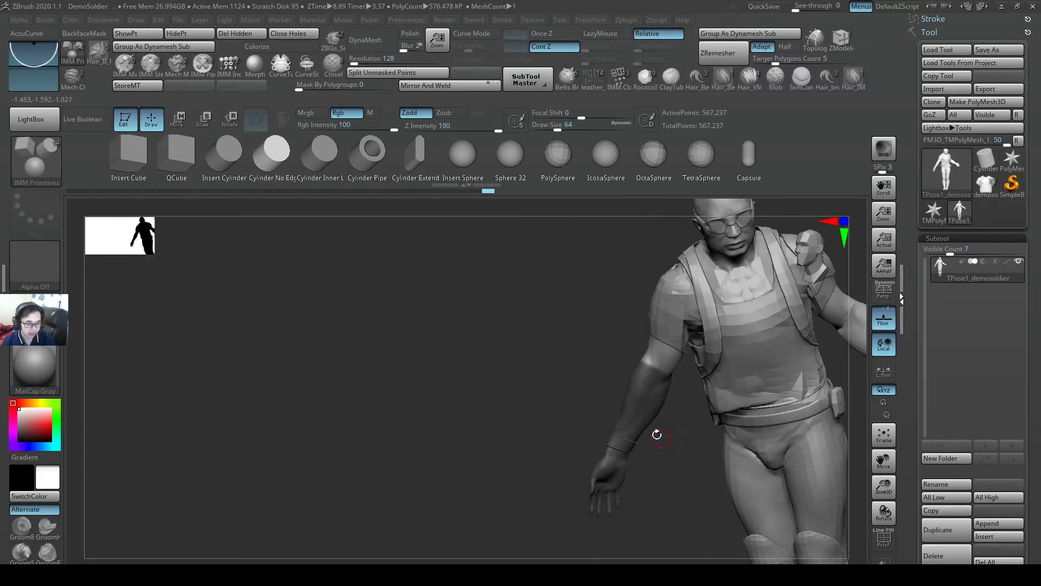
left_click(657, 435, "ctrl")
right_click_drag(653, 365, 657, 369)
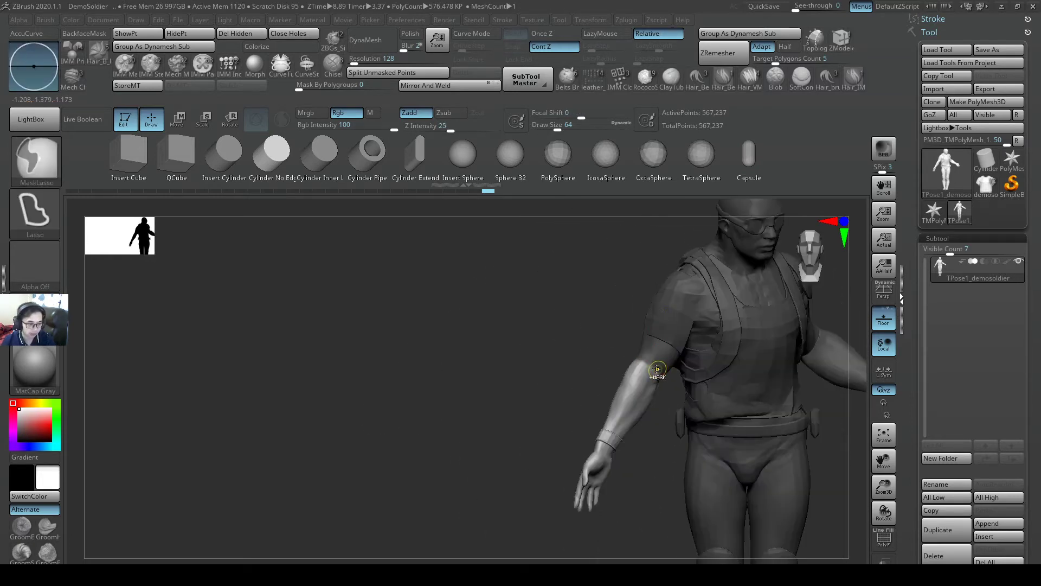
- Place the gizmo at the right elbow and rotate the forearm about the X axis to bend it forward, returning to Draw mode
key("w")
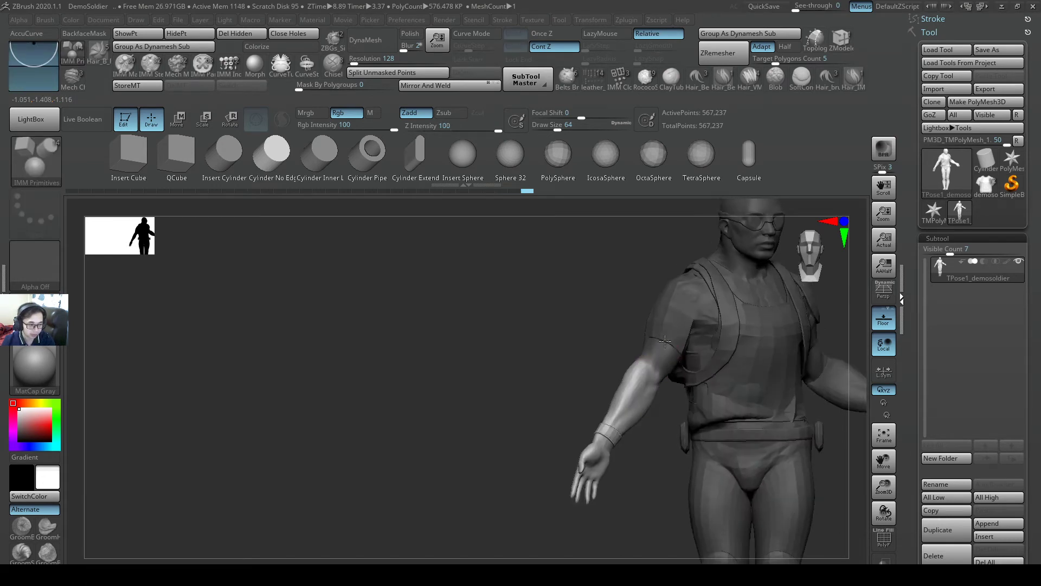
left_click(653, 369)
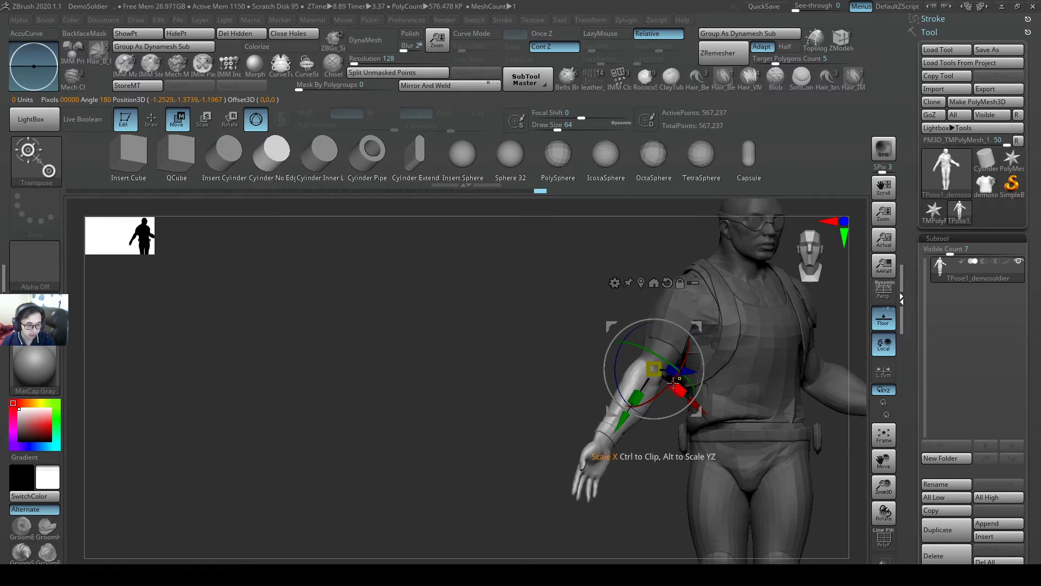
left_click_drag(674, 383, 689, 343)
right_click_drag(694, 341, 746, 339)
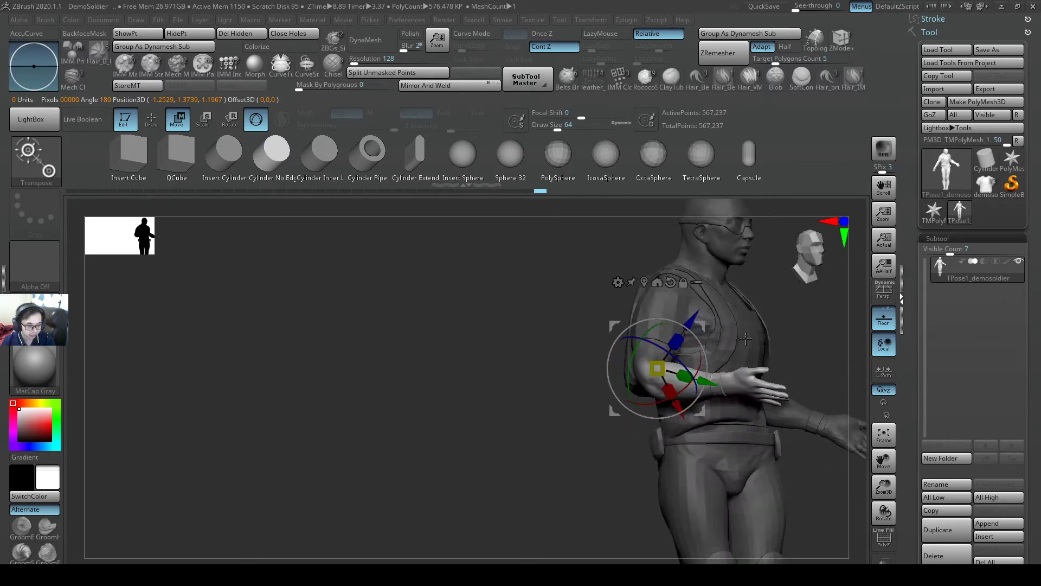
left_click_drag(711, 385, 711, 386)
right_click_drag(740, 337, 664, 340, "alt")
key("q")
right_click_drag(696, 442, 644, 329, "alt")
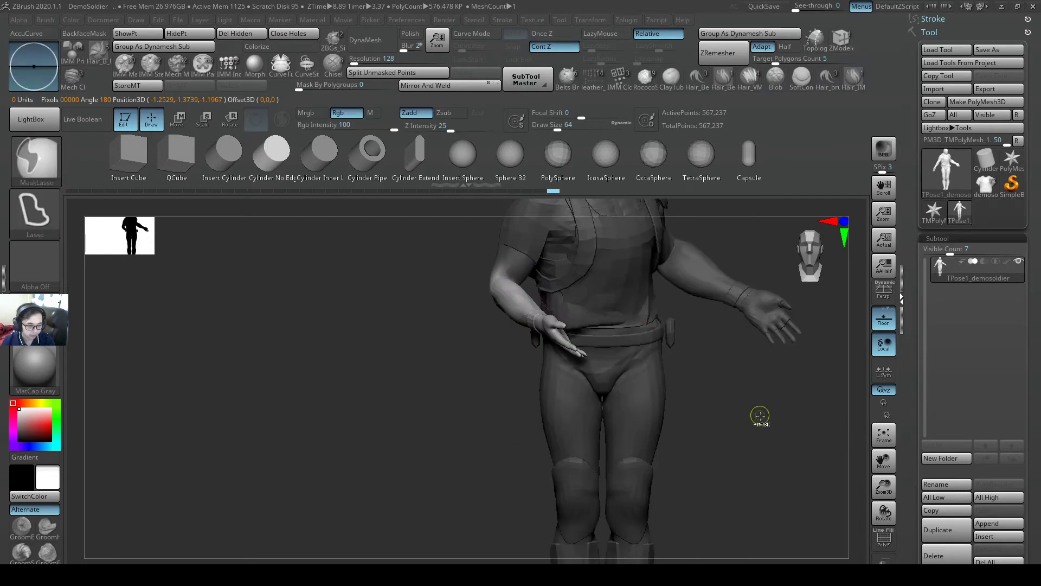
- Invert the mask onto the right forearm and add the soldier's left leg to it with a lasso
left_click(760, 416, "ctrl")
right_click_drag(733, 419, 616, 358, "alt")
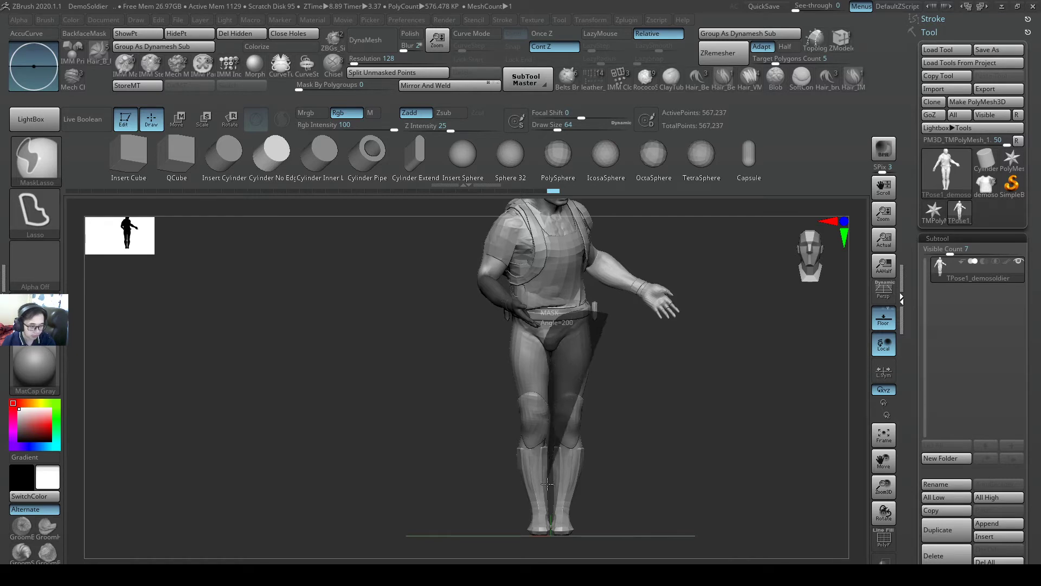
mouse_move(548, 484)
left_mouse_down("ctrl")
mouse_move(558, 547)
mouse_move(607, 380)
left_mouse_up("ctrl")
mouse_move(644, 381)
right_mouse_down("ctrl")
mouse_move(615, 266)
mouse_move(576, 294)
mouse_move(567, 326)
mouse_move(639, 331)
right_mouse_up("ctrl")
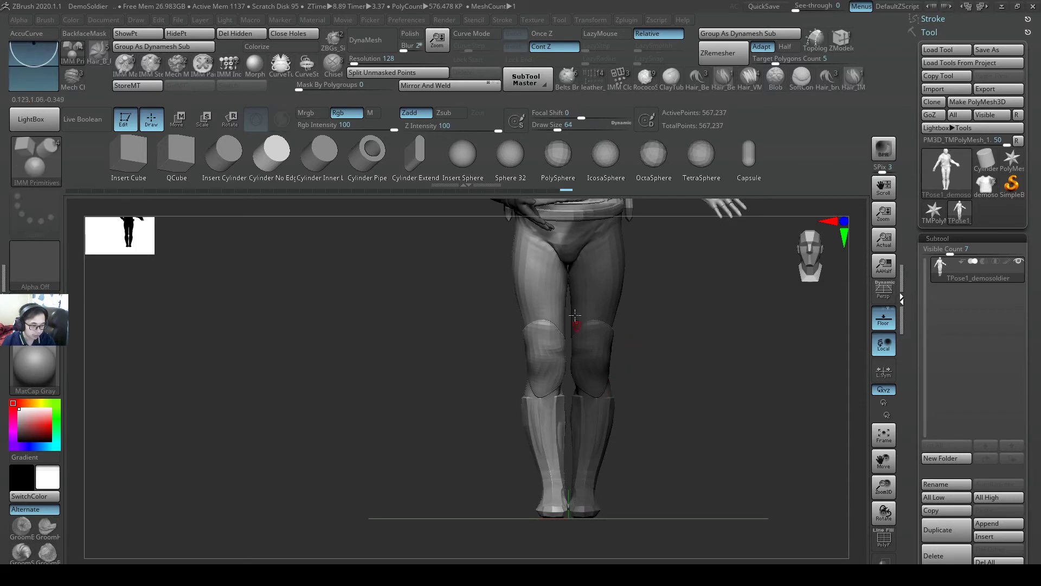
right_click_drag(573, 293, 576, 302, "alt")
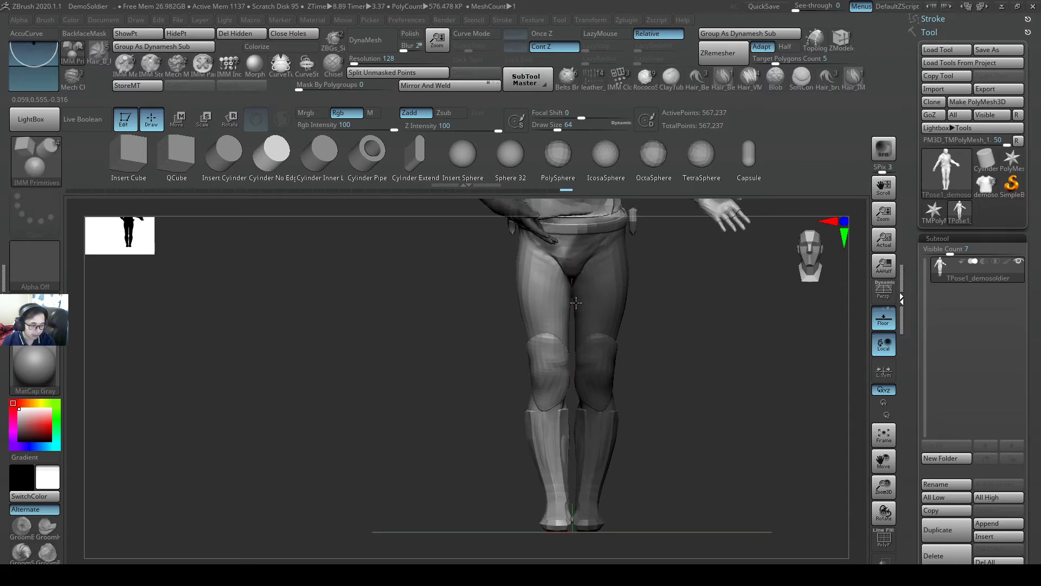
- Clear the stray masking from the right leg with lassos, and mask the upper body and both arms down to the belt
key("ctrl")
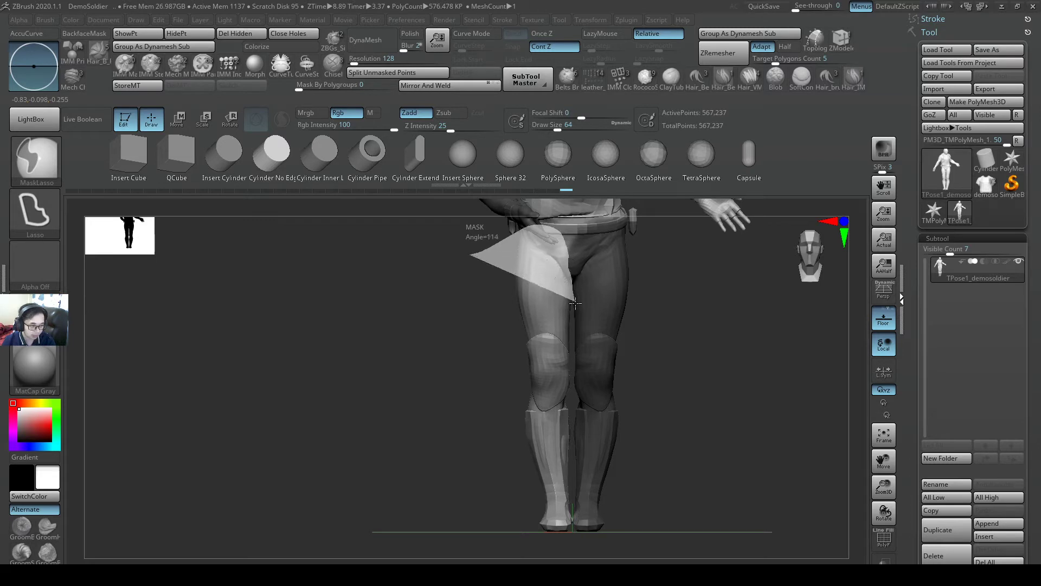
left_click_drag(570, 356, 562, 309, "ctrl")
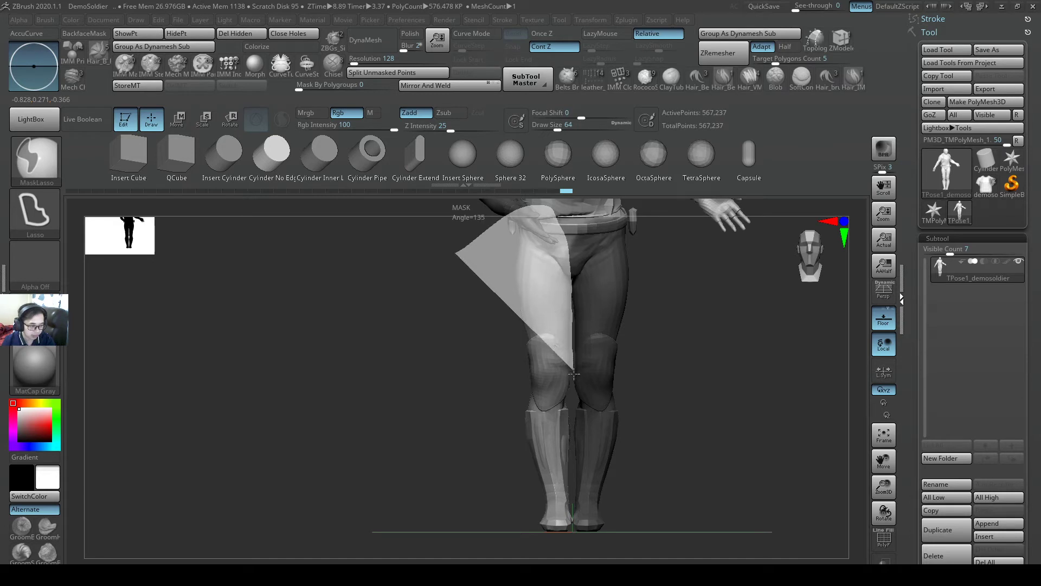
mouse_move(570, 441)
left_mouse_down("ctrl+alt")
mouse_move(568, 480)
mouse_move(492, 539)
left_mouse_up("ctrl+alt")
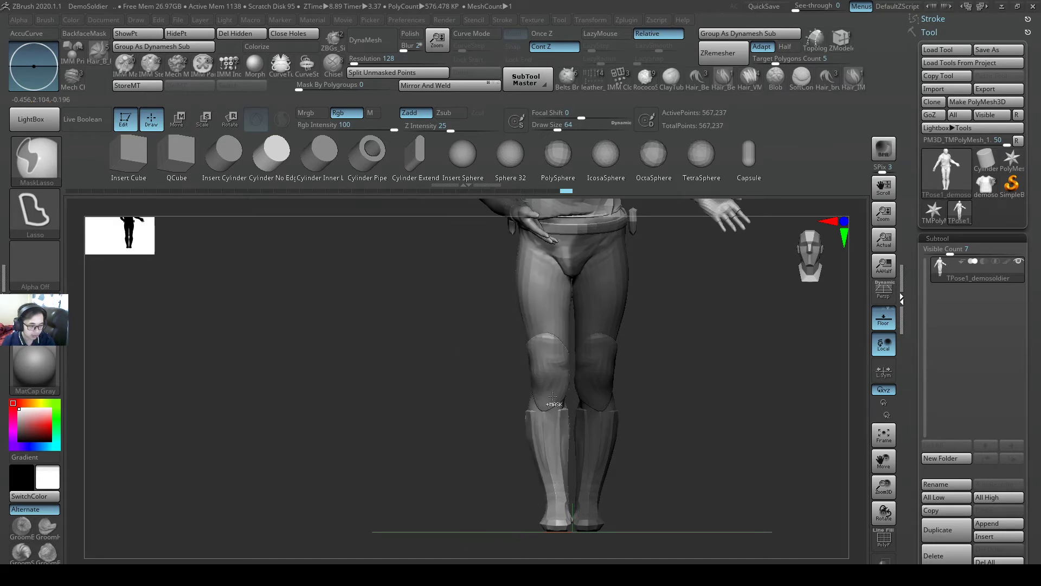
mouse_move(668, 296)
left_mouse_down()
mouse_move(632, 305)
mouse_move(580, 484)
mouse_move(614, 380)
mouse_move(597, 313)
left_mouse_up()
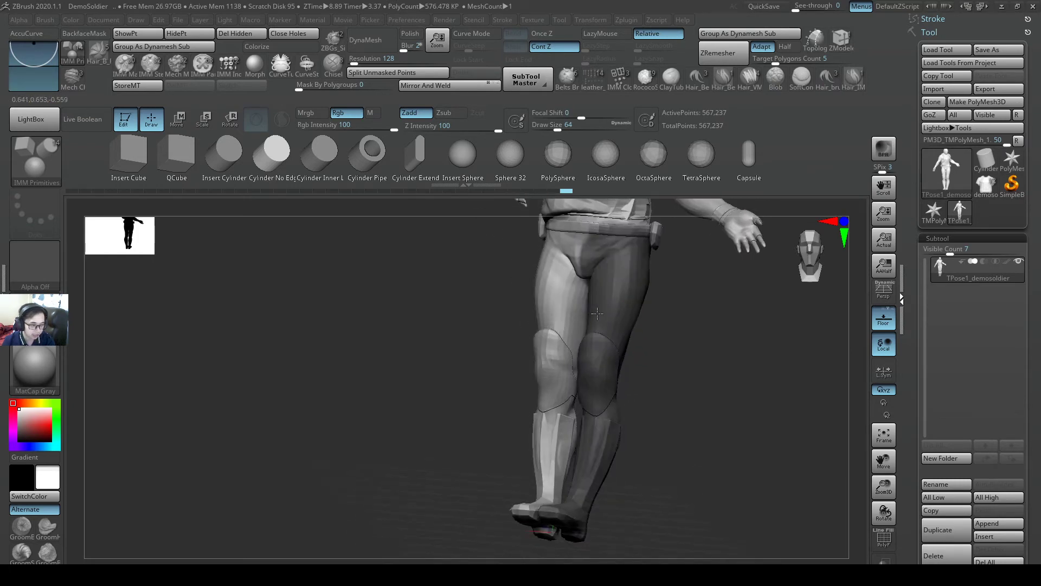
mouse_move(598, 313)
right_mouse_down()
mouse_move(646, 265)
mouse_move(660, 270)
mouse_move(699, 203)
mouse_move(705, 213)
right_mouse_up()
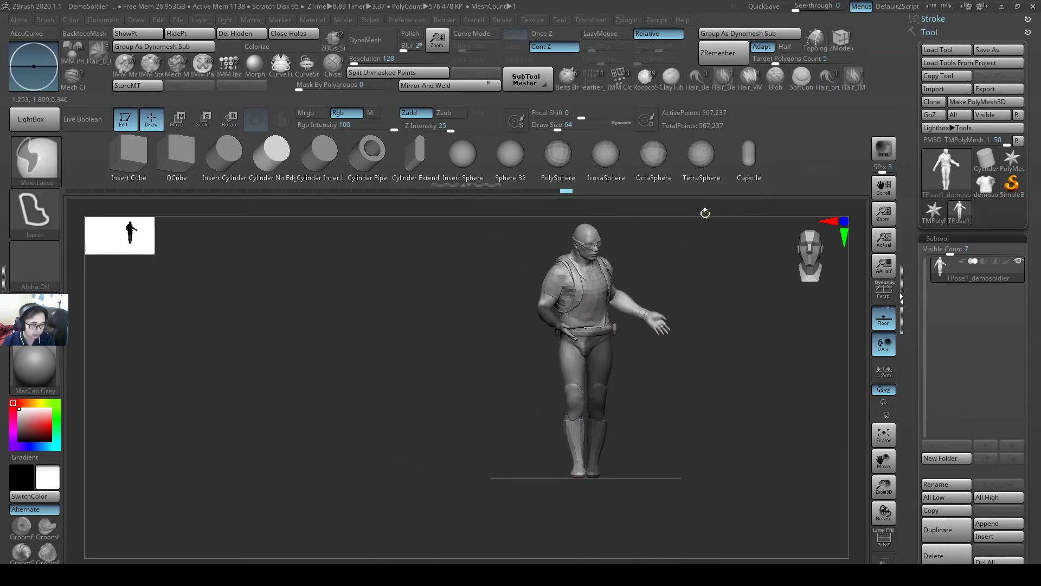
mouse_move(509, 245)
left_mouse_down("ctrl")
mouse_move(544, 334)
mouse_move(691, 328)
mouse_move(679, 326)
left_mouse_up("ctrl")
right_click_drag(686, 336, 713, 349, "ctrl")
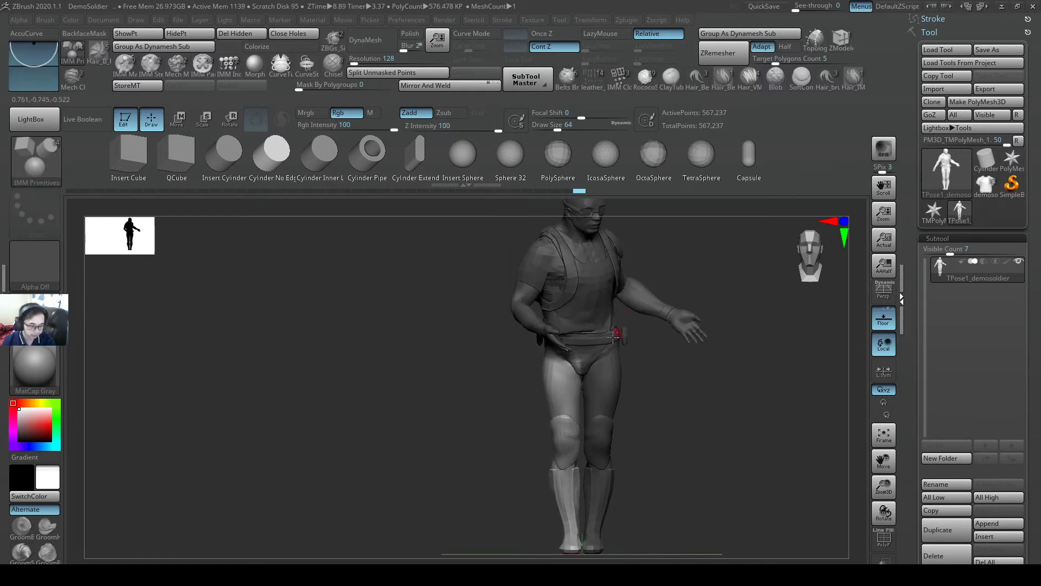
- Place the gizmo at the top of the unmasked right thigh with its orientation reset
key("w")
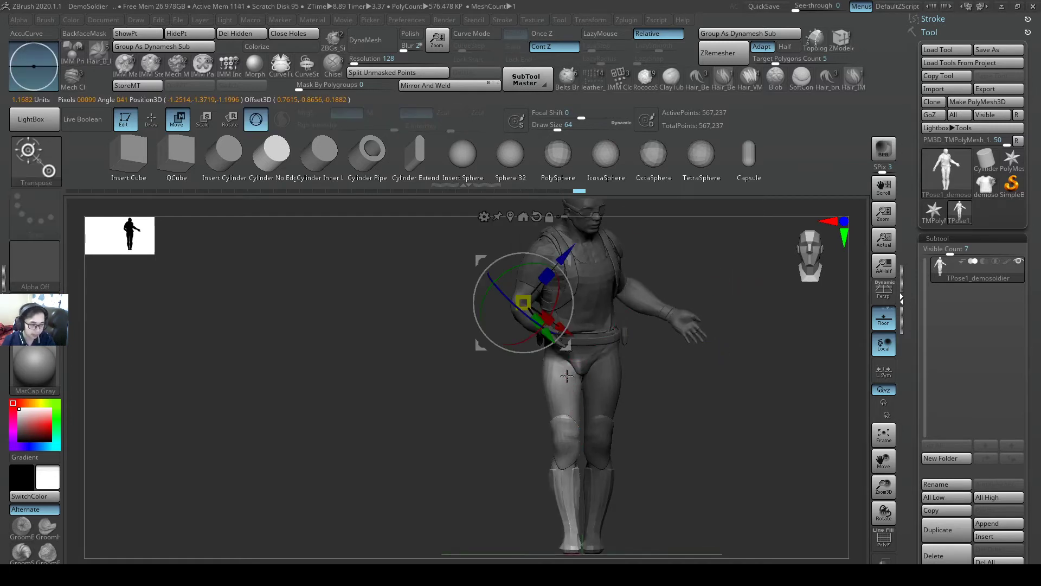
left_click(578, 384)
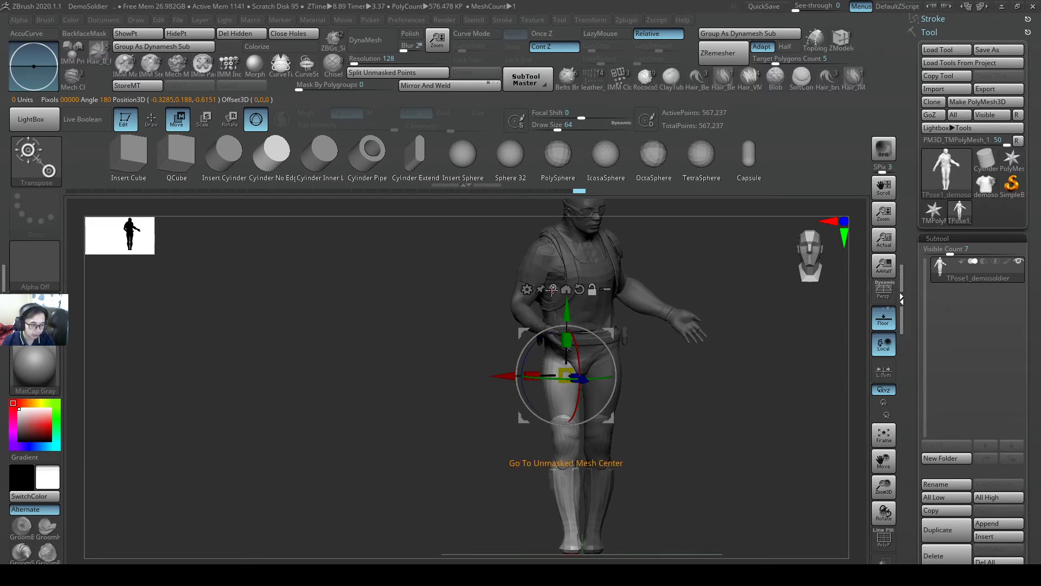
right_click_drag(669, 425, 738, 427)
- Swing the right leg backward at the hip with the gizmo, return to Draw mode and clear the mask
left_click_drag(616, 370, 618, 394)
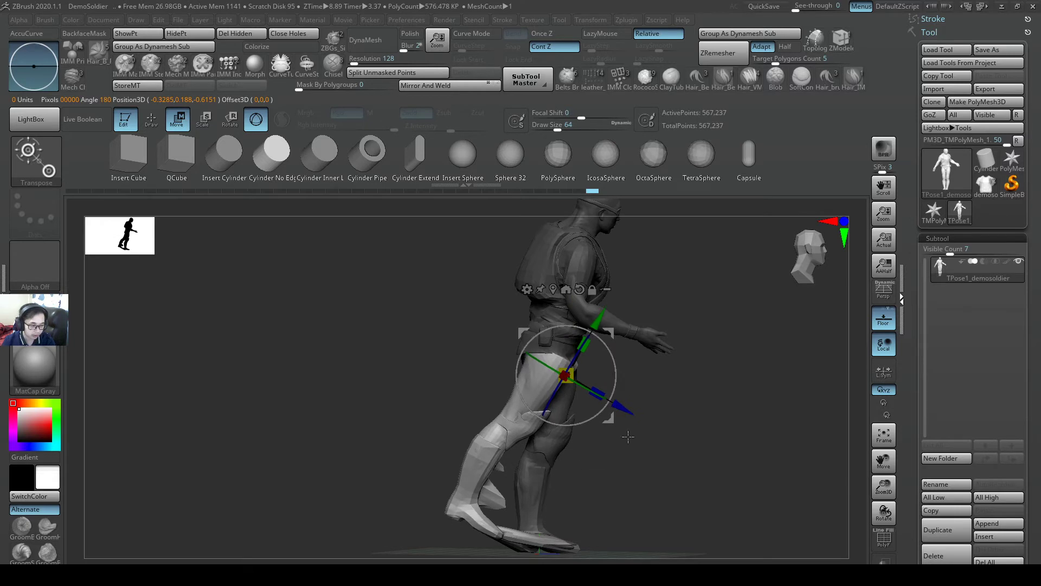
right_click_drag(630, 436, 588, 434)
left_click_drag(551, 336, 548, 359)
mouse_move(575, 445)
right_mouse_down()
mouse_move(631, 451)
mouse_move(663, 437)
mouse_move(669, 410)
right_mouse_up()
key("q")
right_click_drag(697, 375, 659, 426, "alt")
left_click_drag(658, 430, 678, 461, "ctrl")
right_click_drag(678, 461, 645, 380, "alt")
mouse_move(646, 380)
right_mouse_down("ctrl")
mouse_move(617, 403)
mouse_move(551, 418)
mouse_move(570, 445)
mouse_move(542, 462)
mouse_move(608, 467)
mouse_move(548, 467)
mouse_move(578, 468)
mouse_move(644, 385)
mouse_move(610, 348)
mouse_move(571, 352)
mouse_move(562, 371)
right_mouse_up("ctrl")
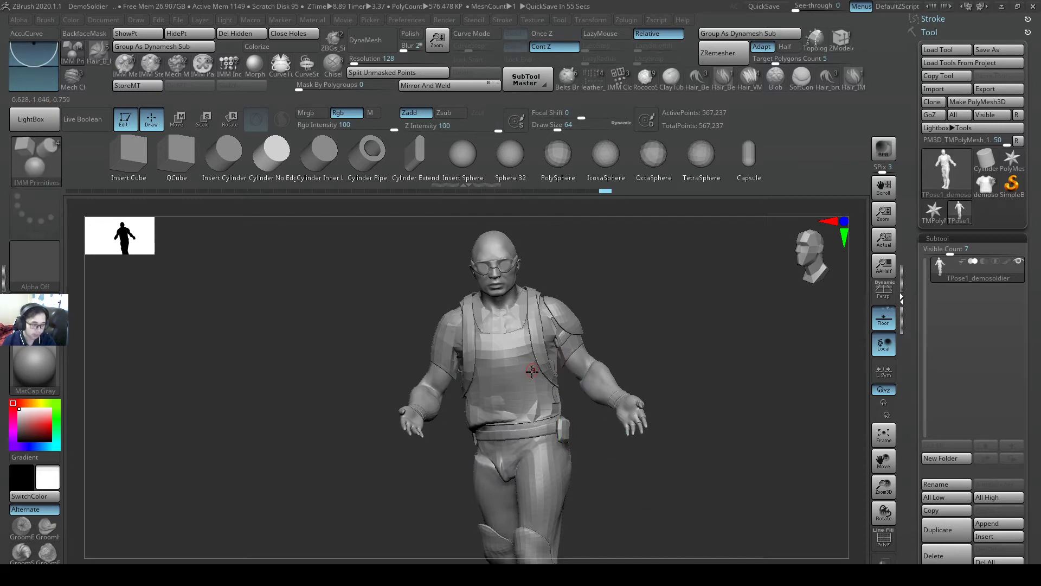
- Set the draw size to about 41 and choose the ClayBuildup brush over the left forearm
mouse_move(527, 365)
right_mouse_down()
mouse_move(649, 421)
mouse_move(623, 449)
mouse_move(567, 362)
mouse_move(537, 433)
mouse_move(558, 497)
mouse_move(497, 411)
mouse_move(595, 371)
mouse_move(587, 442)
mouse_move(600, 456)
mouse_move(588, 347)
mouse_move(613, 344)
mouse_move(611, 371)
mouse_move(670, 356)
mouse_move(653, 346)
mouse_move(616, 356)
mouse_move(626, 398)
right_mouse_up()
right_click_drag(649, 355, 711, 332)
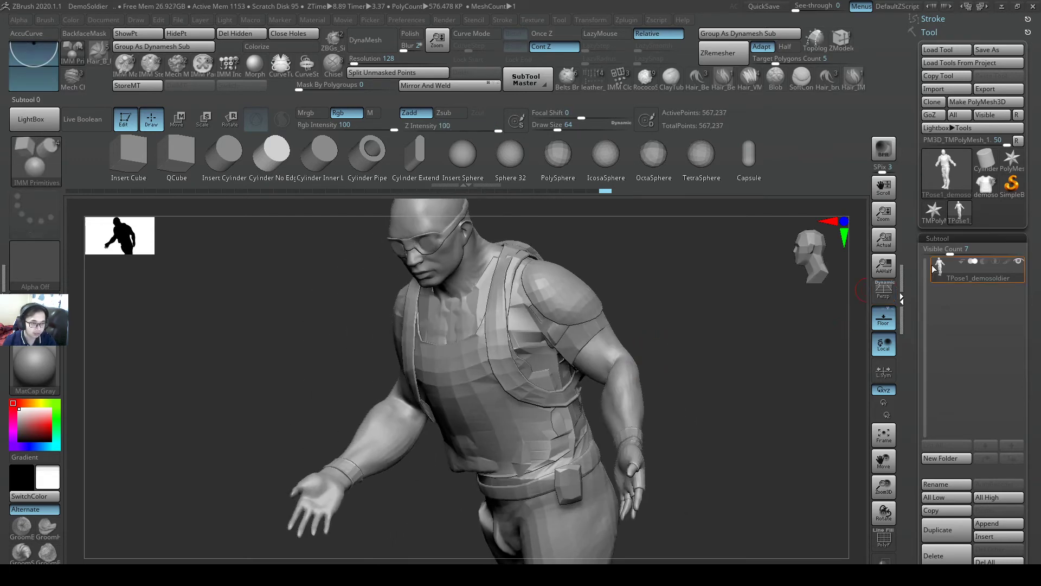
mouse_move(935, 268)
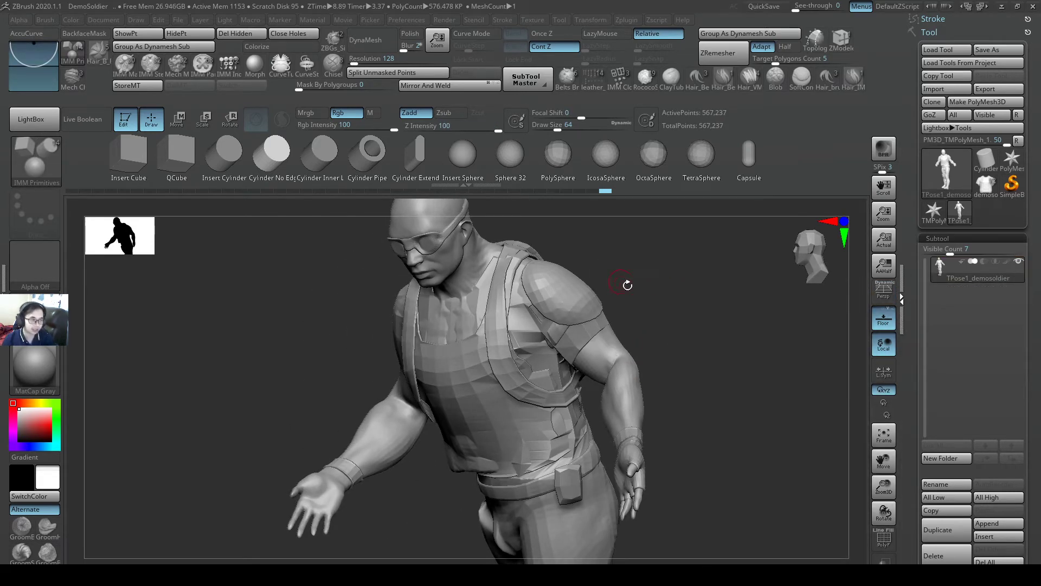
mouse_move(623, 283)
right_mouse_down("ctrl")
mouse_move(627, 365)
mouse_move(670, 382)
right_mouse_up("ctrl")
key("s")
mouse_move(669, 385)
left_mouse_down()
mouse_move(686, 386)
mouse_move(620, 386)
left_mouse_up()
key("b")
key("c")
key("b")
key("s")
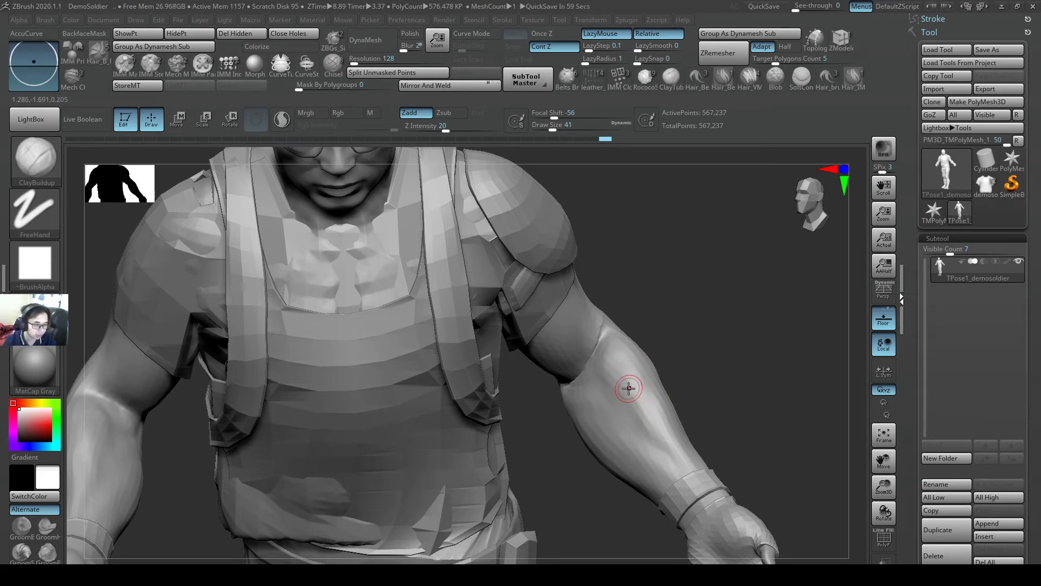
key("f")
mouse_move(622, 336)
left_mouse_down()
mouse_move(623, 356)
mouse_move(625, 320)
mouse_move(665, 304)
mouse_move(624, 317)
left_mouse_up()
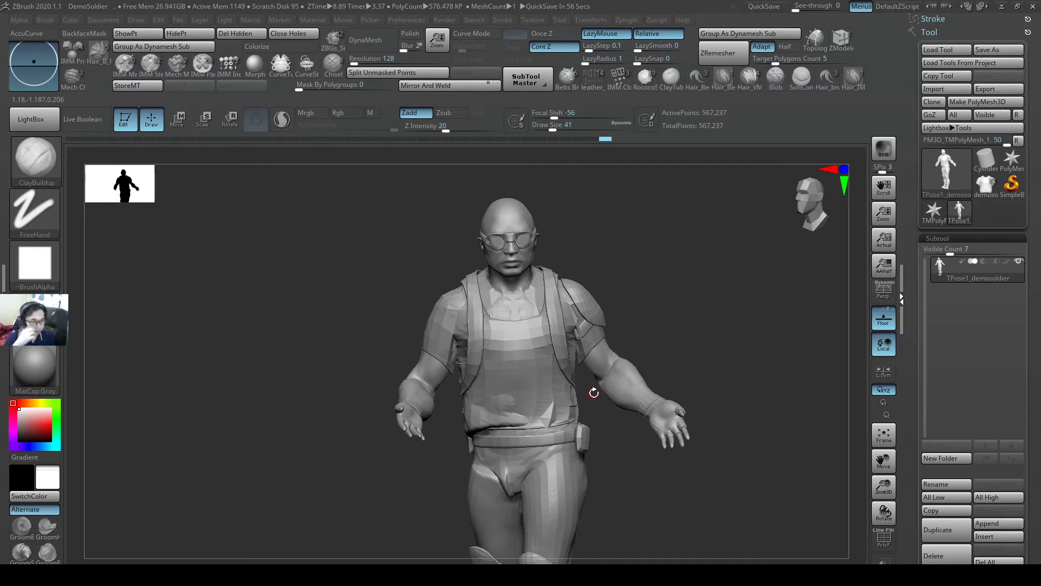
left_click_drag(705, 333, 641, 300)
key("ctrl")
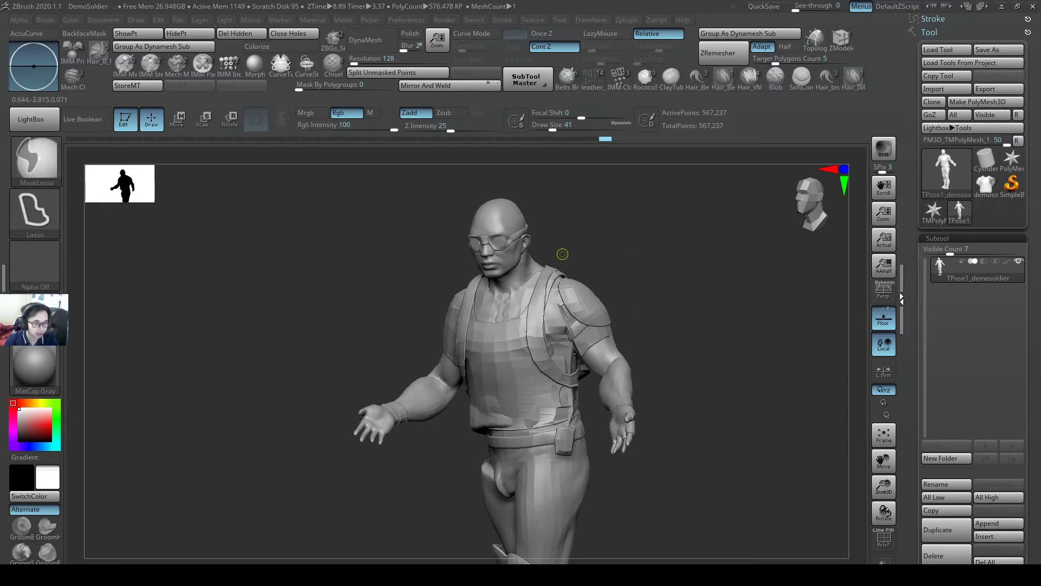
left_click_drag(360, 203, 728, 469)
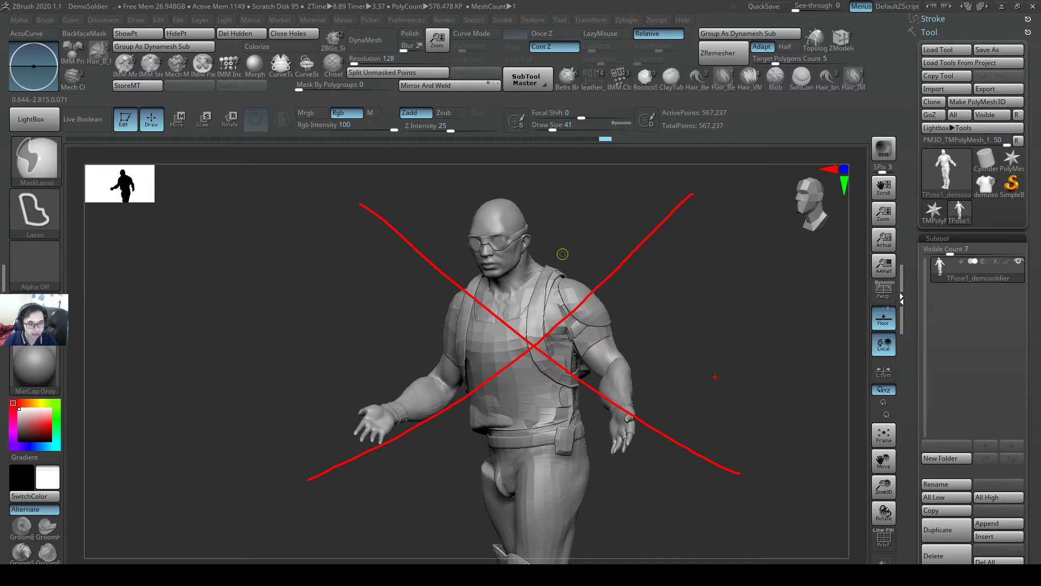
key("Escape")
- Lasso-mask the soldier's head down to the jaw, invert the mask onto the body and switch to the Move gizmo
mouse_move(683, 313)
left_mouse_down()
mouse_move(705, 323)
mouse_move(610, 417)
mouse_move(602, 391)
mouse_move(623, 342)
mouse_move(604, 356)
mouse_move(667, 363)
mouse_move(639, 358)
mouse_move(632, 318)
mouse_move(630, 356)
mouse_move(629, 342)
mouse_move(667, 389)
mouse_move(600, 360)
mouse_move(760, 426)
mouse_move(731, 384)
mouse_move(639, 342)
mouse_move(630, 344)
mouse_move(784, 418)
mouse_move(734, 332)
mouse_move(627, 233)
mouse_move(653, 263)
mouse_move(658, 295)
mouse_move(600, 252)
mouse_move(628, 312)
mouse_move(667, 281)
mouse_move(675, 290)
left_mouse_up()
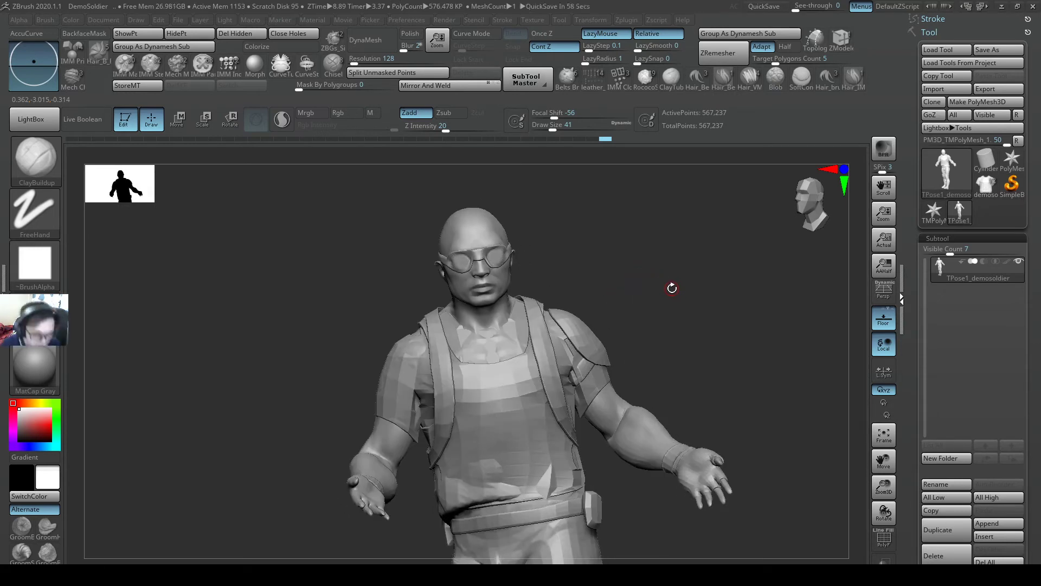
left_click_drag(627, 319, 667, 351, "alt")
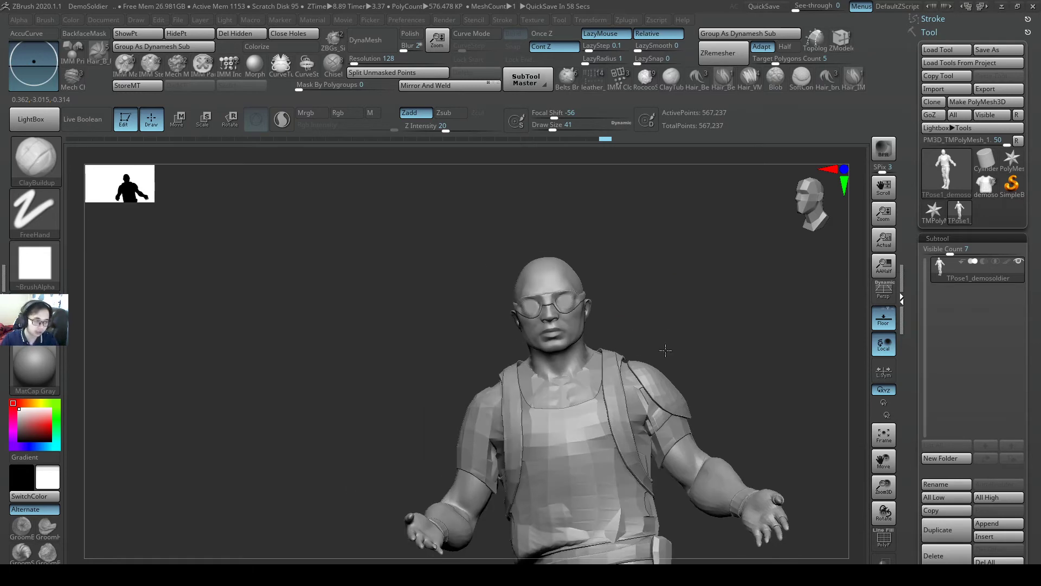
right_click_drag(667, 351, 691, 300, "ctrl")
left_click_drag(640, 304, 673, 372, "alt")
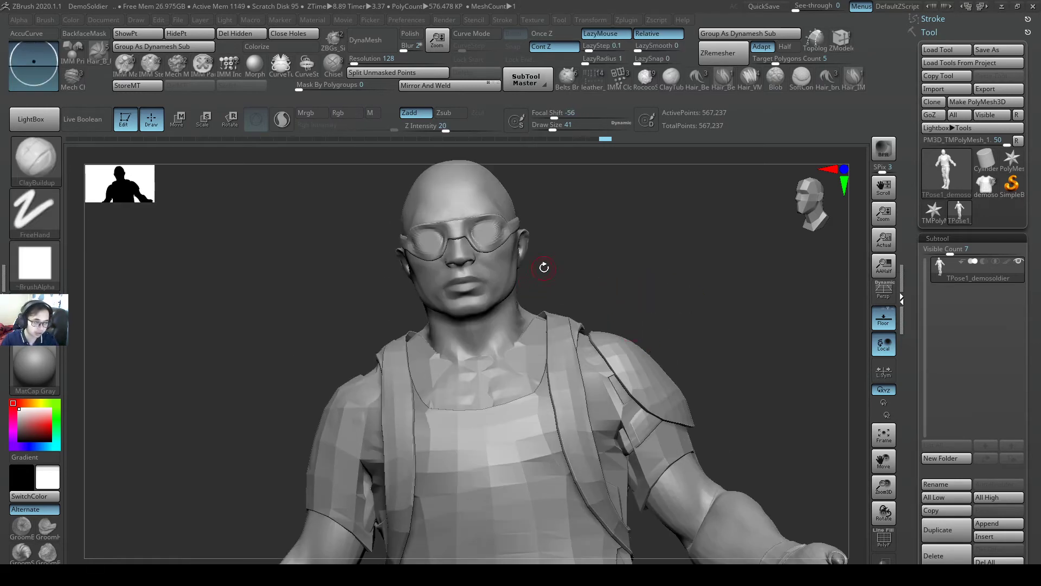
left_click_drag(544, 266, 589, 319, "alt")
mouse_move(573, 181)
left_mouse_down("ctrl")
mouse_move(440, 342)
mouse_move(521, 385)
mouse_move(599, 375)
mouse_move(543, 173)
mouse_move(491, 183)
mouse_move(471, 359)
left_mouse_up("ctrl")
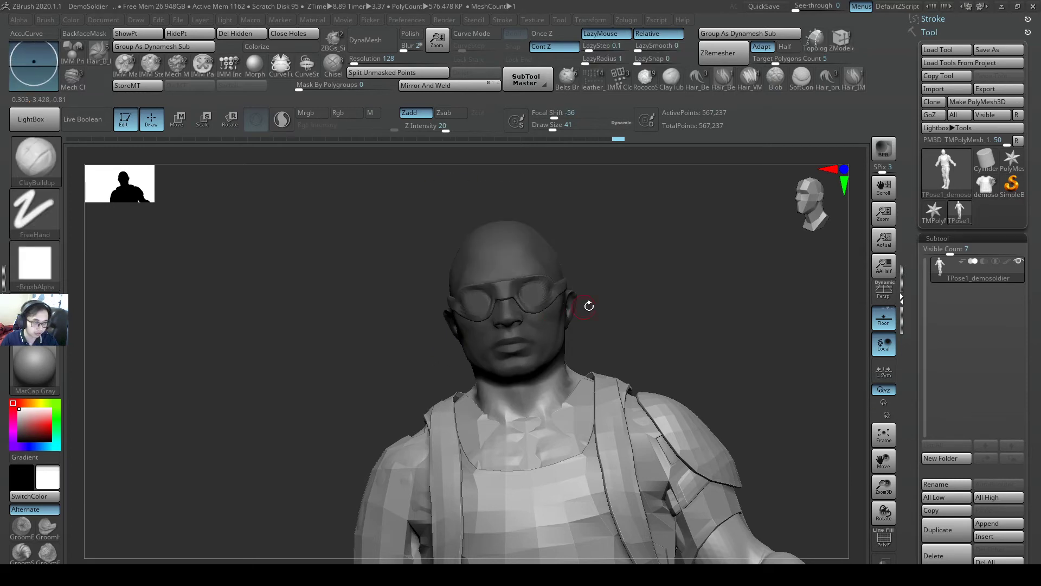
left_click_drag(588, 307, 567, 372)
key("ctrl")
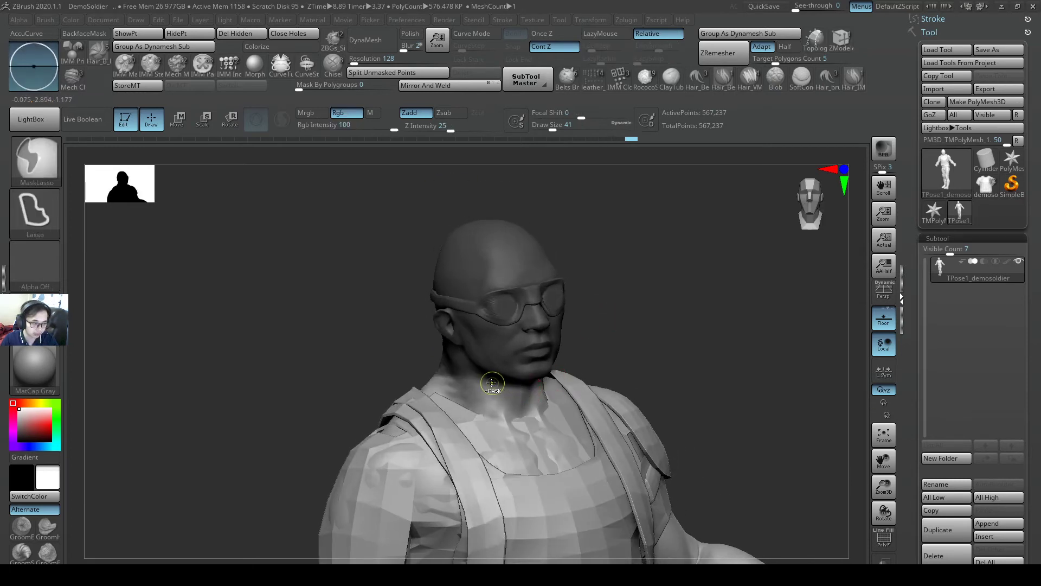
key("w")
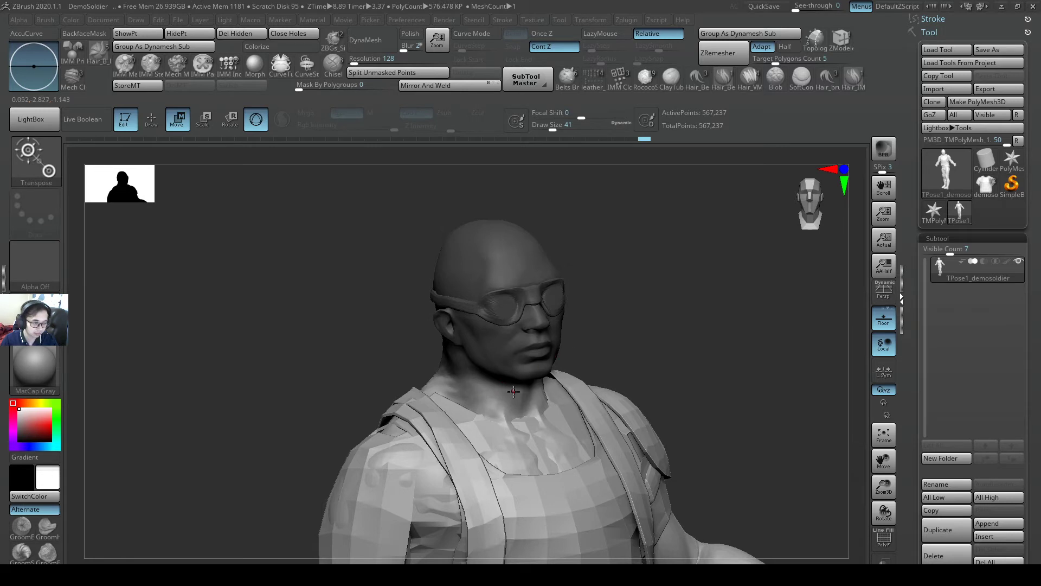
key("ctrl+i")
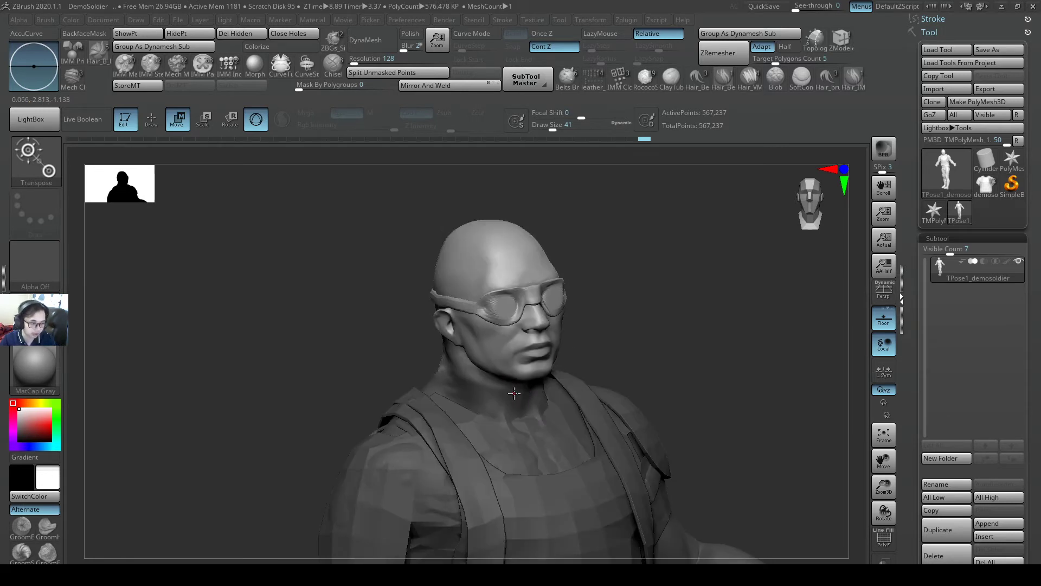
- Place the Move gizmo at the base of the soldier's unmasked neck as the pivot for the head
left_click(514, 394, "alt")
left_click_drag(598, 376, 634, 406)
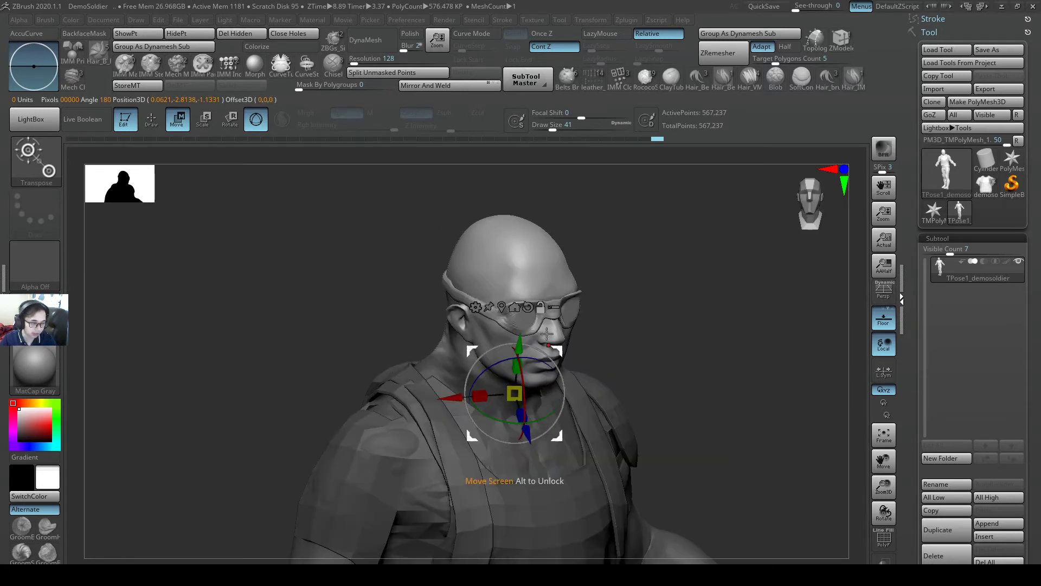
left_click(523, 232, "alt")
left_click(544, 397, "alt")
right_click_drag(544, 396, 514, 395)
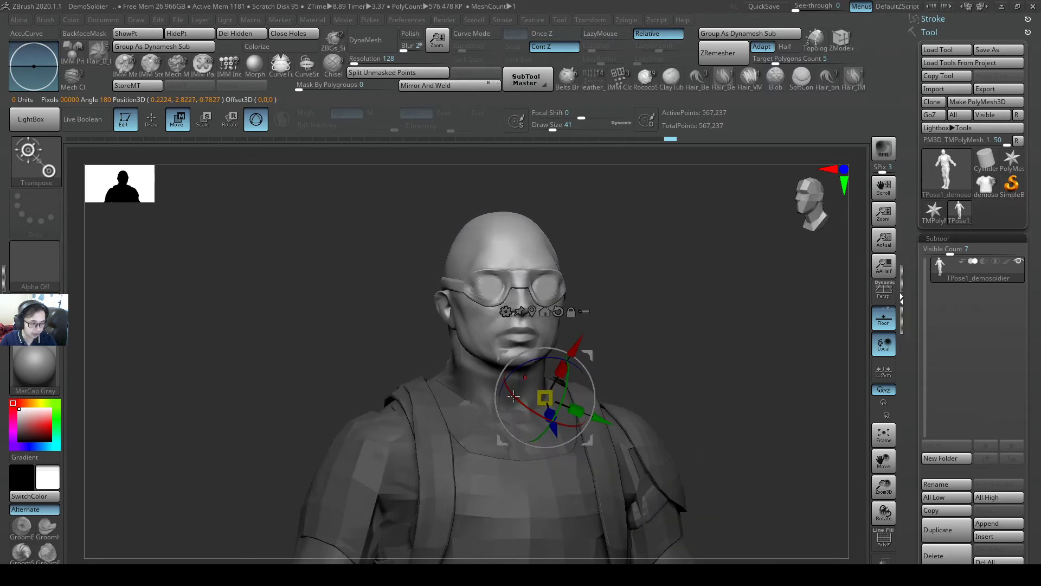
left_click(509, 492, "alt")
left_click(508, 384, "alt")
mouse_move(553, 367)
right_mouse_down()
mouse_move(575, 368)
mouse_move(548, 364)
right_mouse_up()
left_click(506, 297)
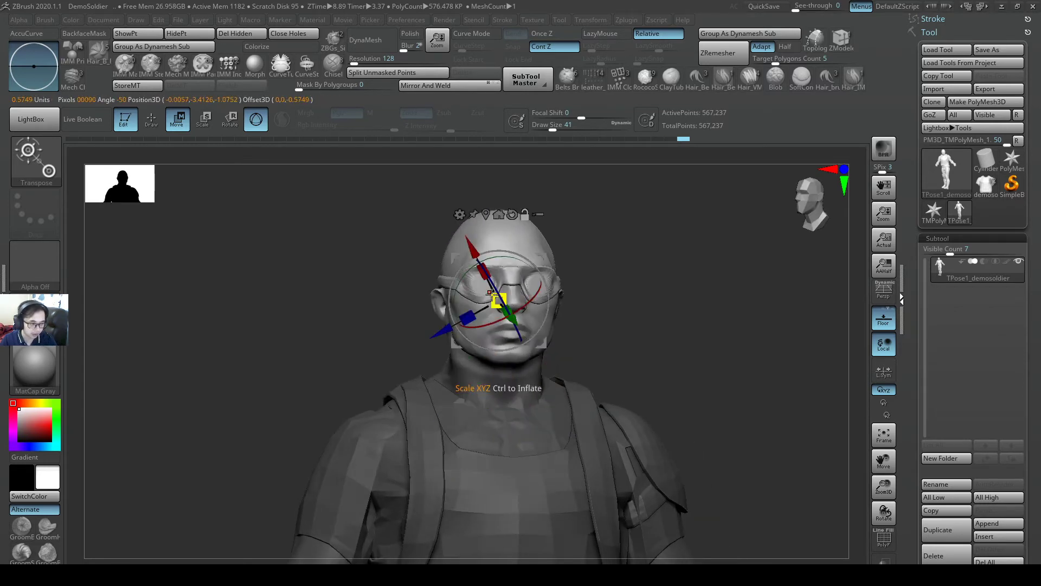
left_click_drag(470, 271, 598, 339)
left_click_drag(517, 241, 505, 261)
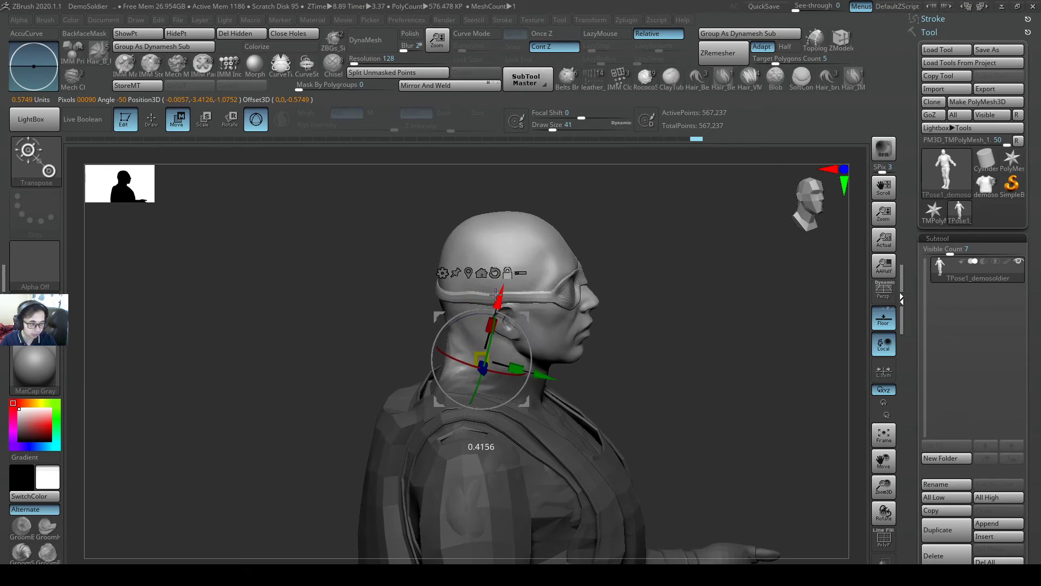
- Realign the gizmo on the neck and rotate the soldier's head so it tilts back and looks upward
left_click_drag(637, 335, 483, 283)
left_click_drag(494, 328, 488, 311)
left_click_drag(538, 332, 544, 363)
left_click_drag(443, 286, 453, 264)
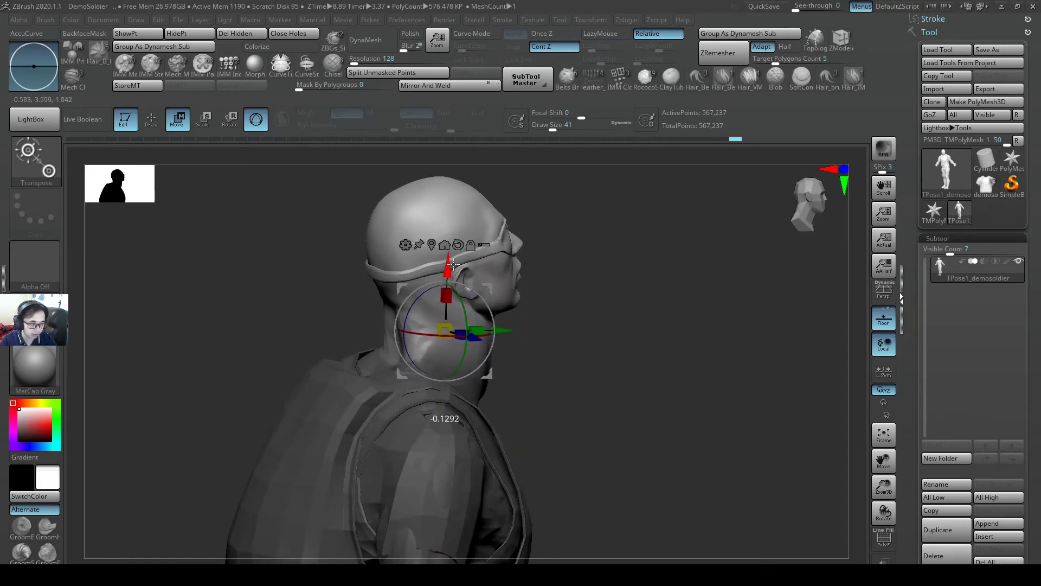
left_click_drag(552, 355, 491, 347)
right_click_drag(630, 356, 535, 372, "ctrl")
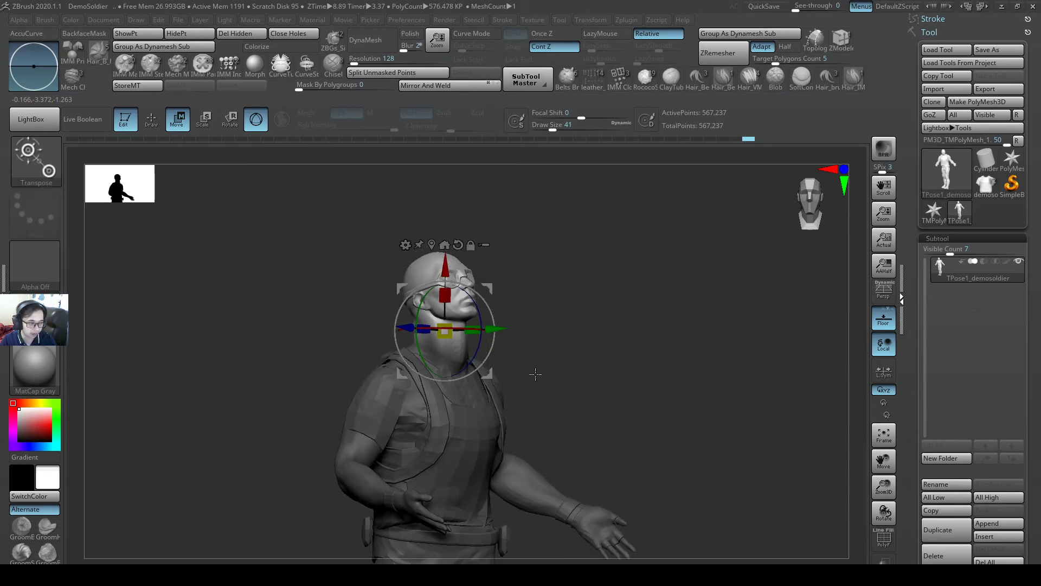
left_click_drag(535, 373, 596, 379)
right_click_drag(521, 309, 403, 292, "ctrl")
left_click_drag(417, 298, 420, 316)
- Return to Draw mode and clear the mask from the soldier's body
left_click_drag(491, 322, 663, 337)
right_click_drag(663, 337, 569, 367, "ctrl")
right_click_drag(626, 426, 567, 414, "ctrl")
left_click_drag(568, 413, 616, 366)
key("q")
mouse_move(596, 373)
right_mouse_down("alt")
mouse_move(590, 336)
mouse_move(579, 365)
right_mouse_up("alt")
right_click_drag(601, 426, 604, 391, "alt")
left_click_drag(604, 390, 578, 382)
right_click_drag(618, 377, 593, 356, "ctrl")
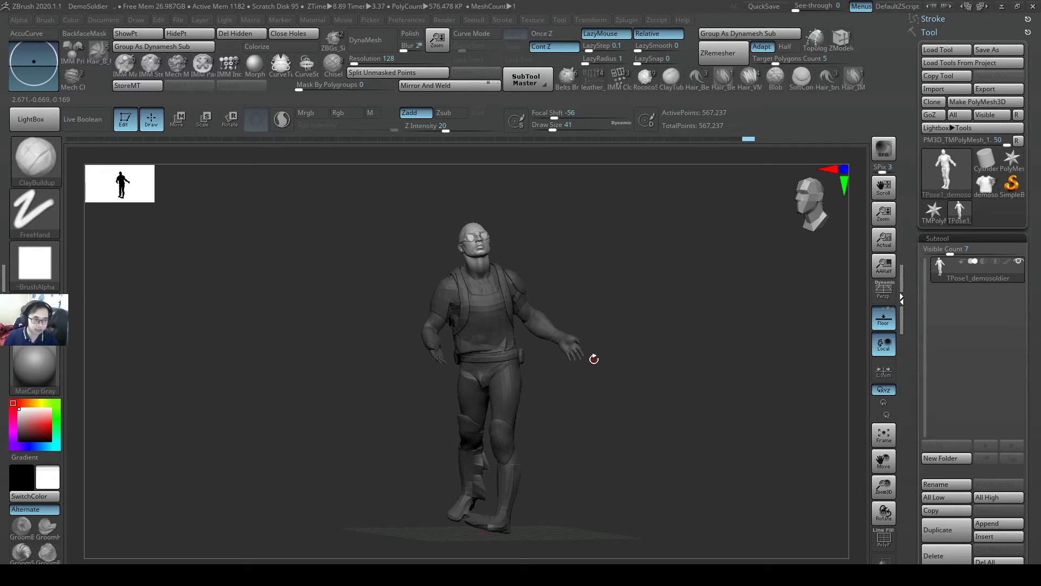
left_click_drag(594, 359, 609, 286)
right_click_drag(609, 285, 579, 325, "alt")
right_click_drag(558, 291, 570, 331, "ctrl")
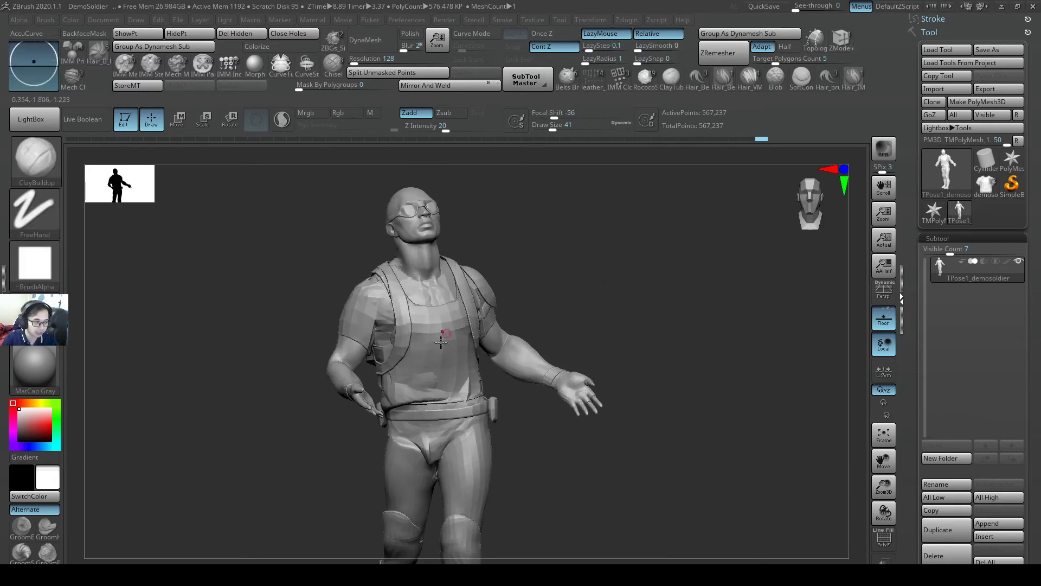
- Transfer the finished pose back to the original subtools with Transpose Master's TPose|SubT
mouse_move(441, 343)
right_mouse_down("alt")
mouse_move(468, 363)
mouse_move(514, 339)
mouse_move(464, 348)
mouse_move(524, 371)
mouse_move(538, 333)
right_mouse_up("alt")
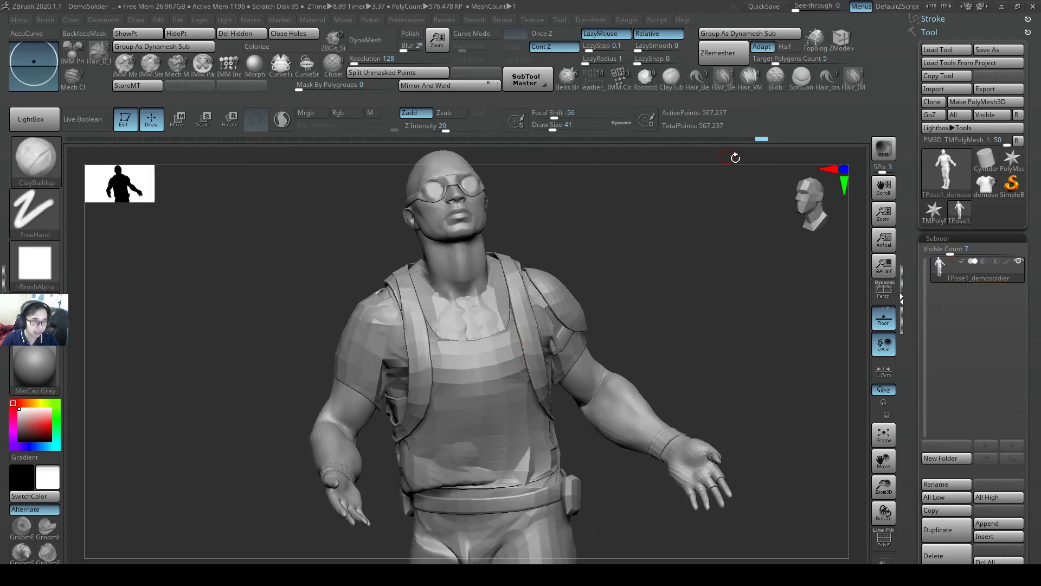
right_click_drag(517, 298, 509, 259, "alt")
right_click_drag(509, 260, 597, 288, "ctrl")
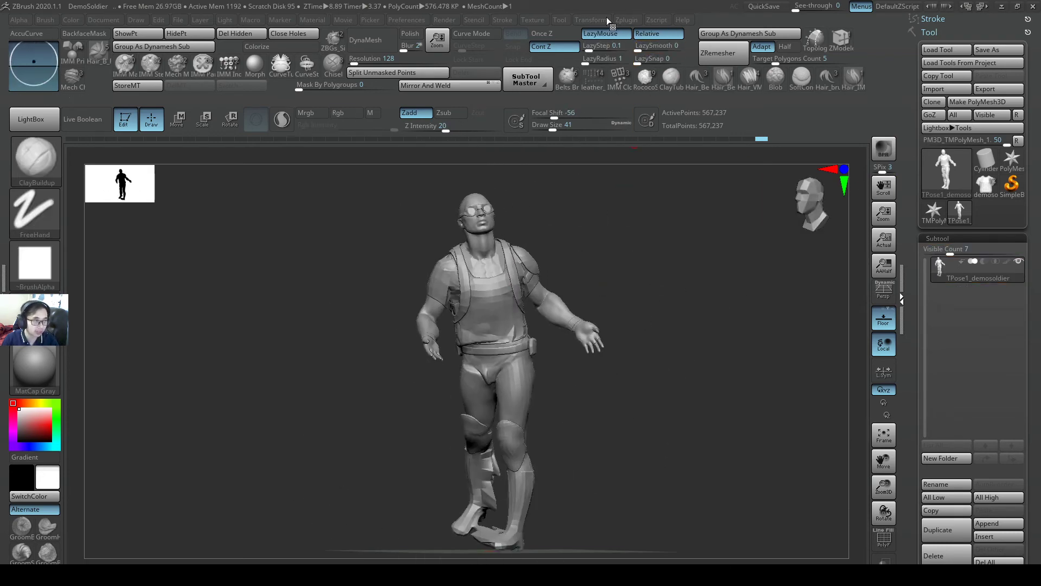
left_click(608, 21)
mouse_move(629, 20)
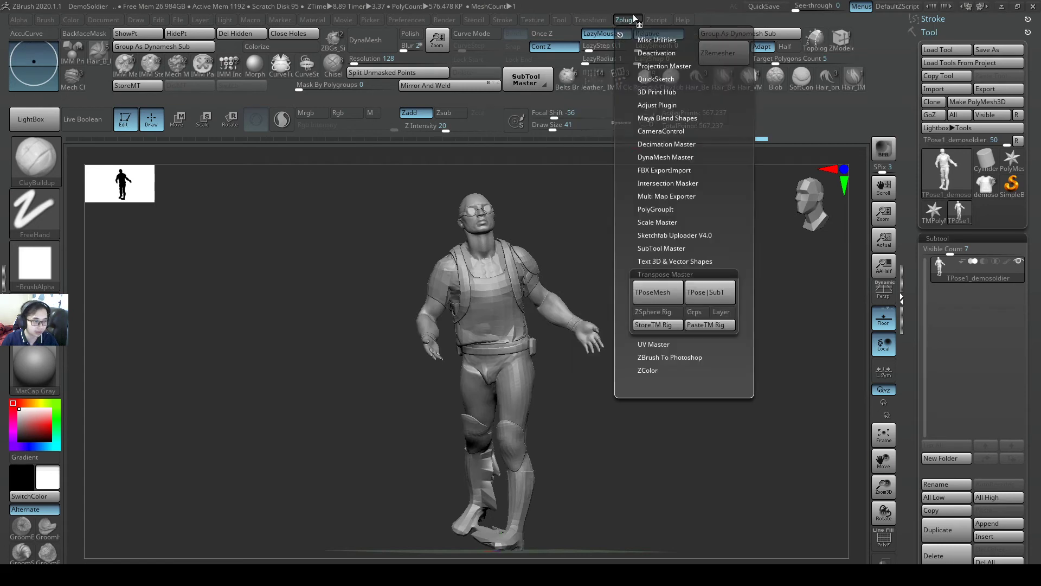
left_click(699, 304)
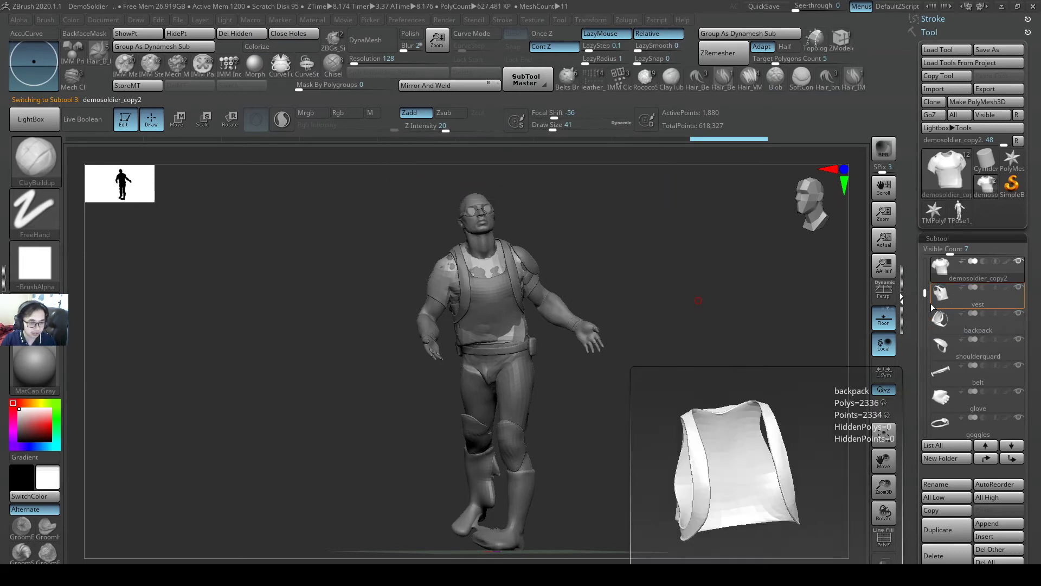
- Select the pole subtool DemoSoldier1, make it visible and move it sideways to the soldier's outstretched left hand
left_click_drag(925, 293, 922, 255)
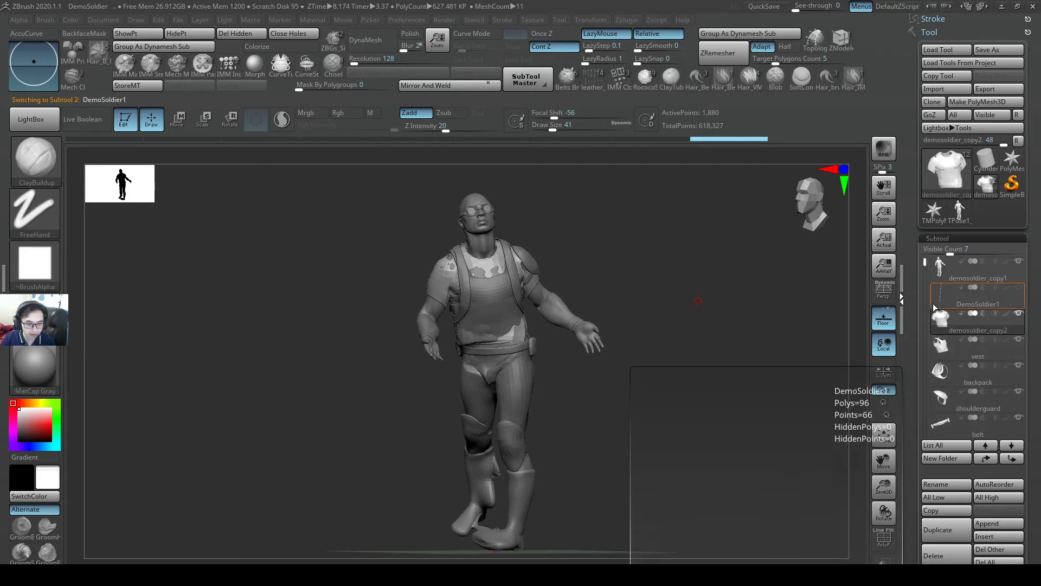
left_click(987, 288)
left_click_drag(413, 355, 720, 296)
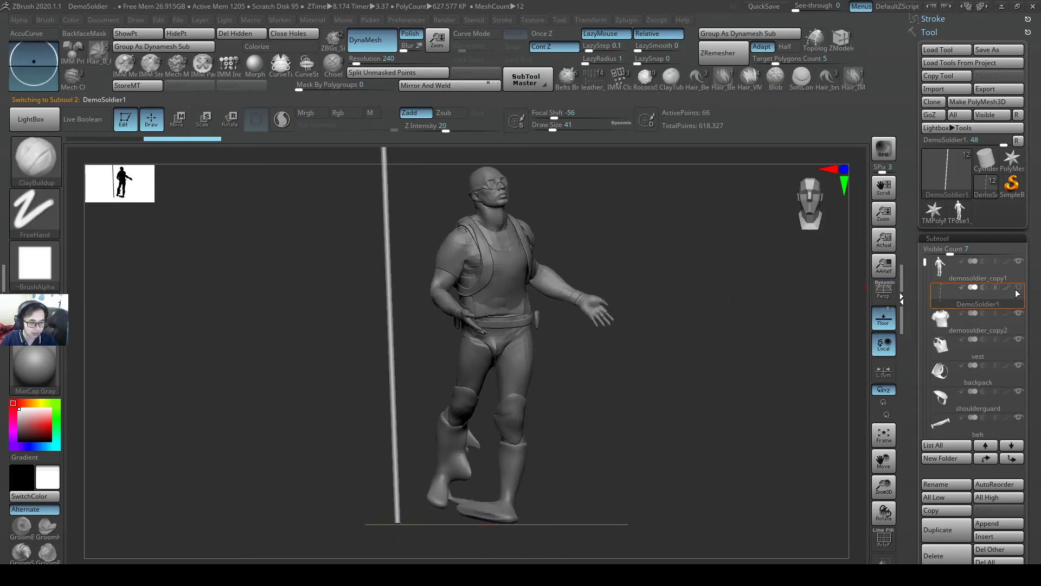
key("w")
left_click_drag(423, 332, 637, 313)
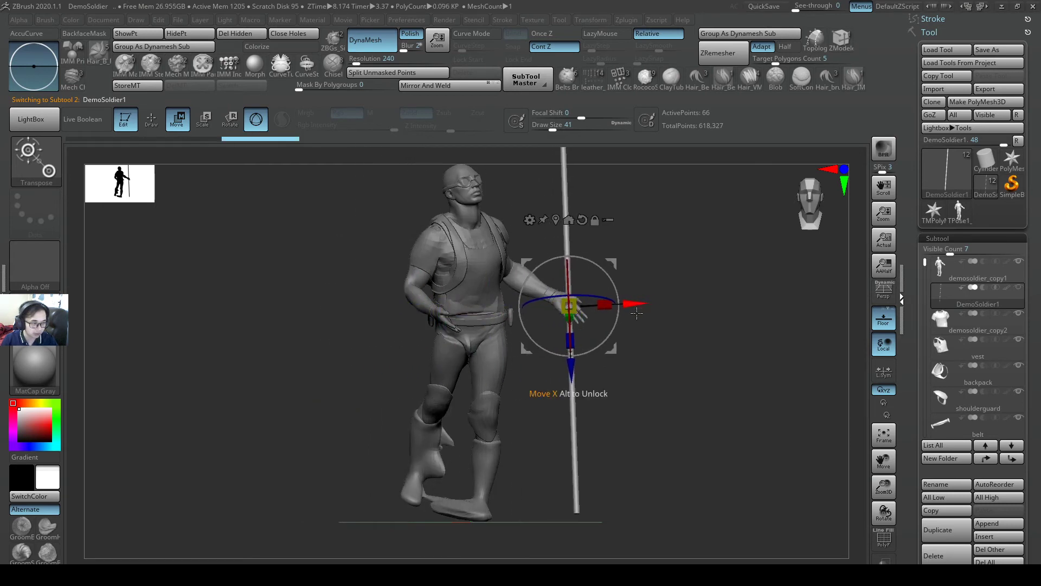
left_click_drag(716, 368, 587, 302)
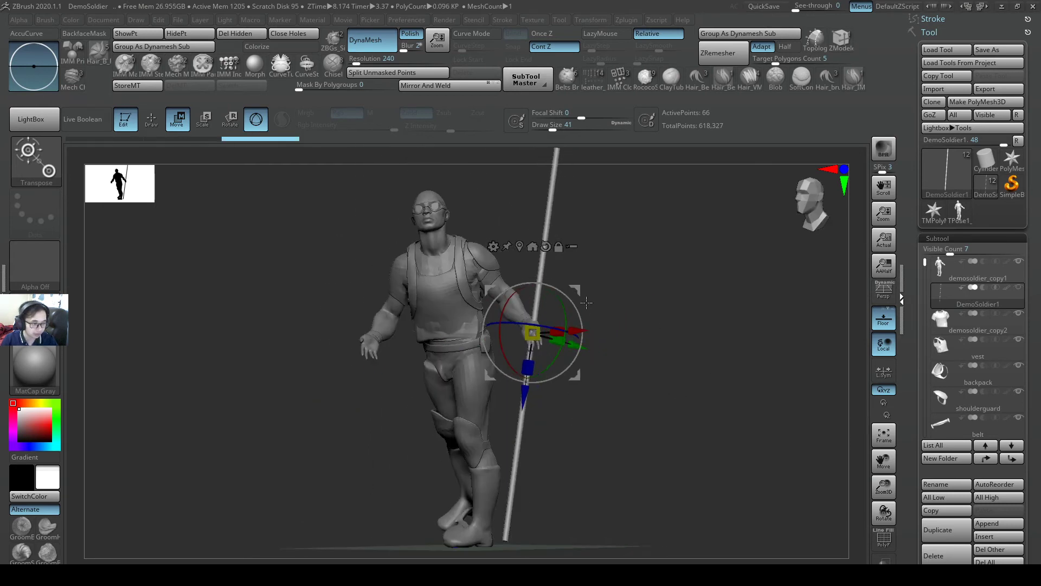
- Rotate the pole to near horizontal and position it across both of the soldier's hands with the gizmo
left_click_drag(494, 289, 569, 288)
mouse_move(548, 333)
left_mouse_down()
mouse_move(565, 323)
mouse_move(581, 330)
mouse_move(559, 330)
left_mouse_up()
left_click_drag(482, 339, 431, 344)
right_click_drag(555, 327, 395, 307)
left_click_drag(395, 307, 390, 314)
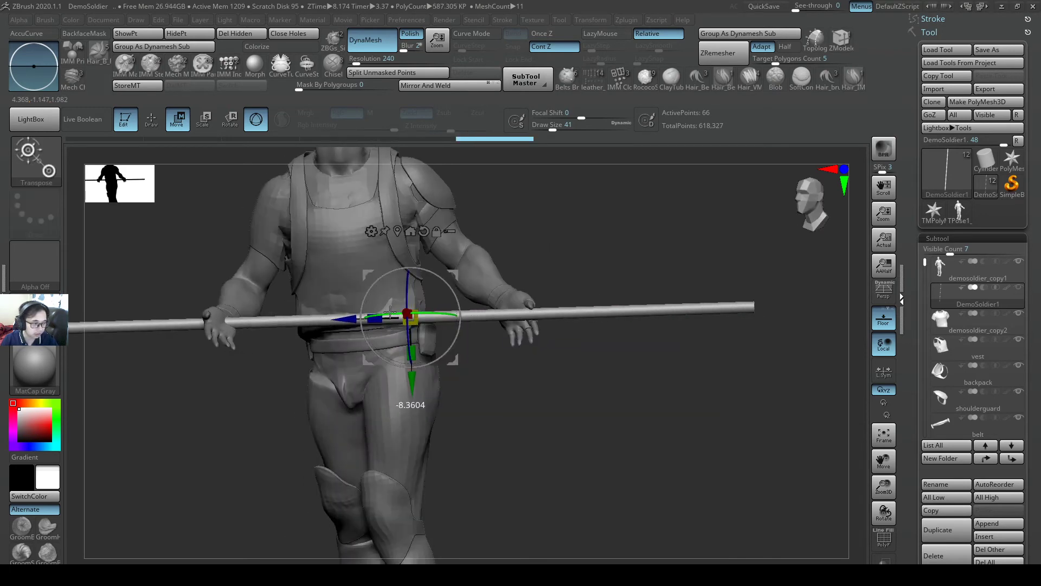
right_click_drag(425, 336, 491, 362)
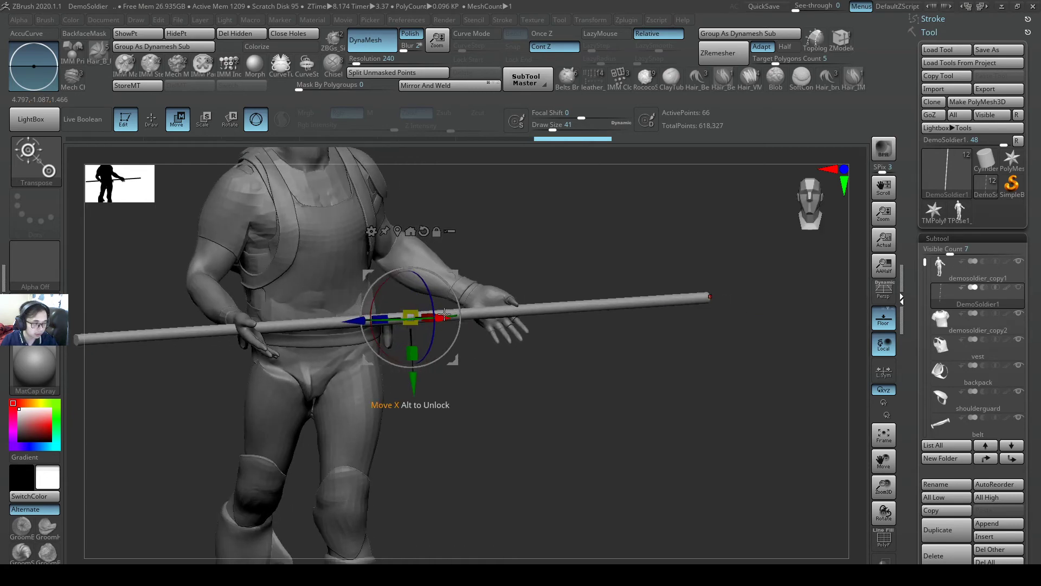
left_click_drag(444, 318, 454, 317)
mouse_move(454, 318)
right_mouse_down()
mouse_move(604, 267)
mouse_move(540, 272)
mouse_move(539, 304)
mouse_move(589, 325)
mouse_move(540, 304)
mouse_move(530, 249)
mouse_move(588, 283)
mouse_move(537, 263)
mouse_move(562, 262)
mouse_move(572, 295)
mouse_move(584, 290)
right_mouse_up()
- Switch to Draw mode, select the boots subtool and show it alone
key("q")
right_click_drag(480, 400, 480, 450, "ctrl")
right_click_drag(480, 450, 584, 331, "alt")
left_click(443, 428, "alt")
right_click_drag(484, 417, 549, 392, "ctrl")
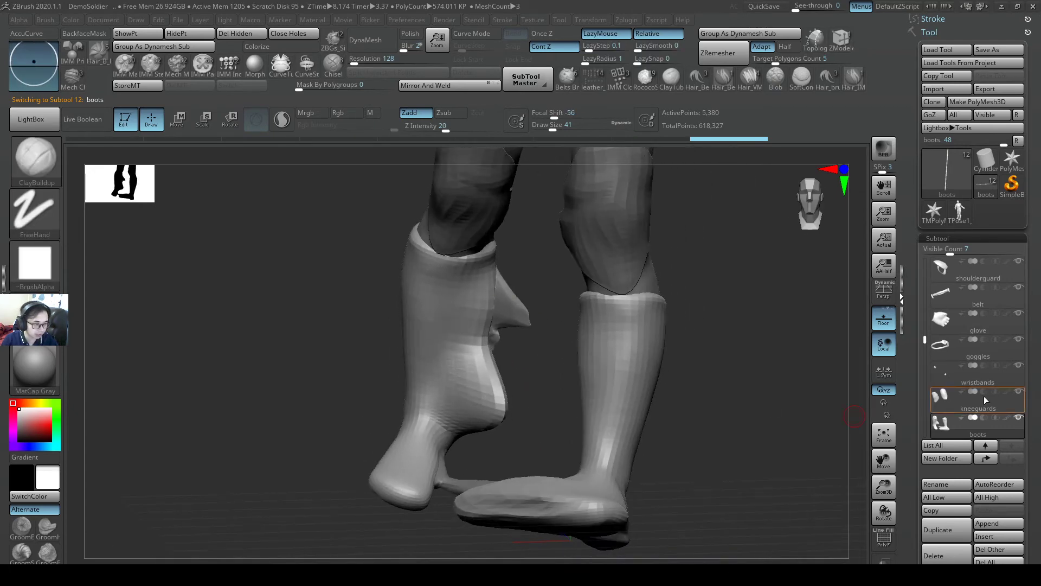
left_click(1018, 417)
mouse_move(488, 325)
right_mouse_down()
mouse_move(549, 349)
mouse_move(643, 360)
mouse_move(584, 384)
mouse_move(612, 365)
right_mouse_up()
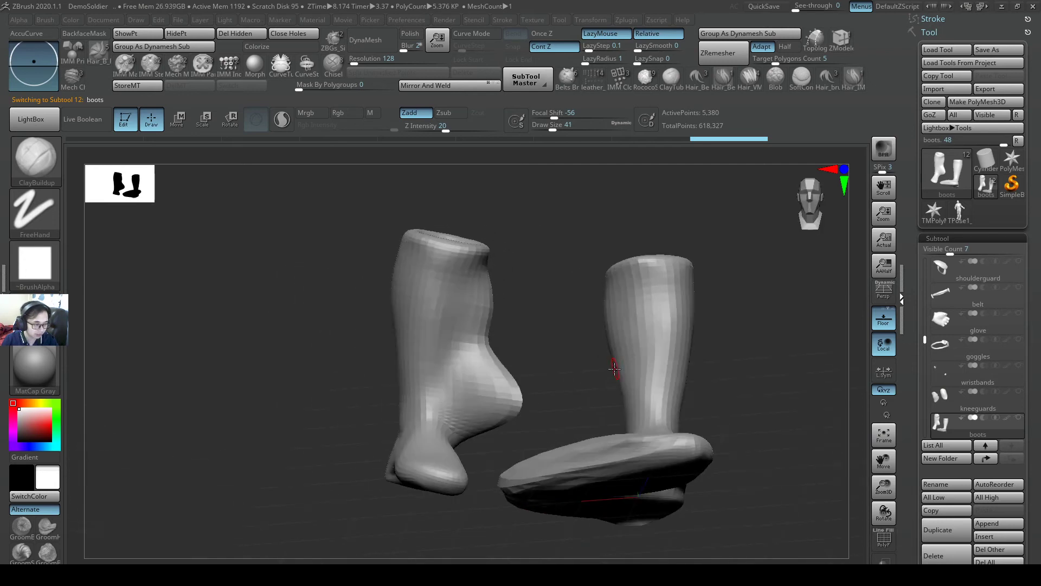
- Set the draw size to 197 and smooth away the bulge along the back of the right boot
key("s")
left_click_drag(607, 375, 630, 375)
right_click_drag(603, 375, 519, 388)
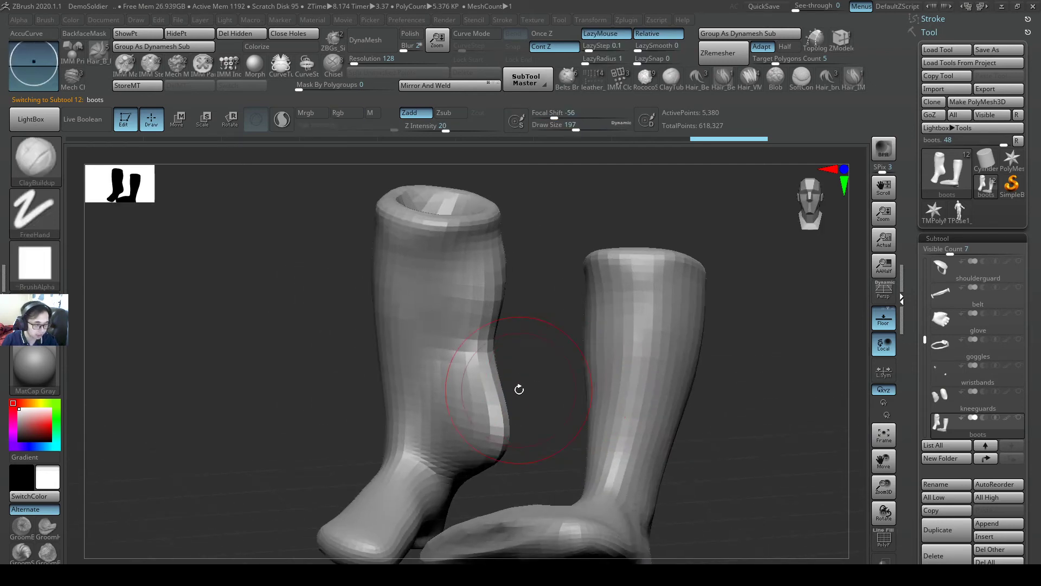
left_click_drag(490, 393, 499, 408, "shift")
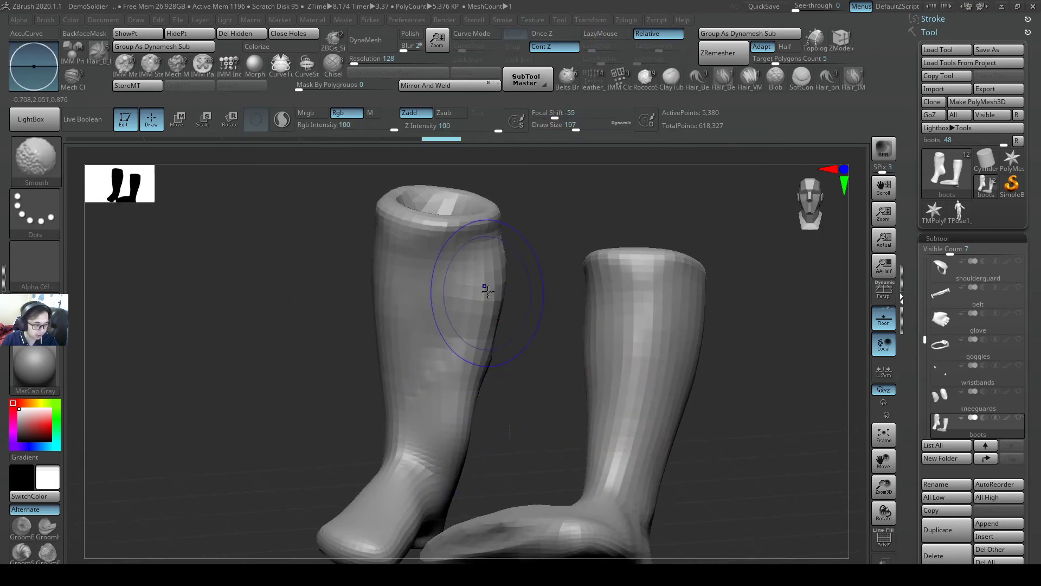
left_click_drag(488, 292, 471, 378, "shift")
right_click_drag(481, 432, 486, 374, "ctrl")
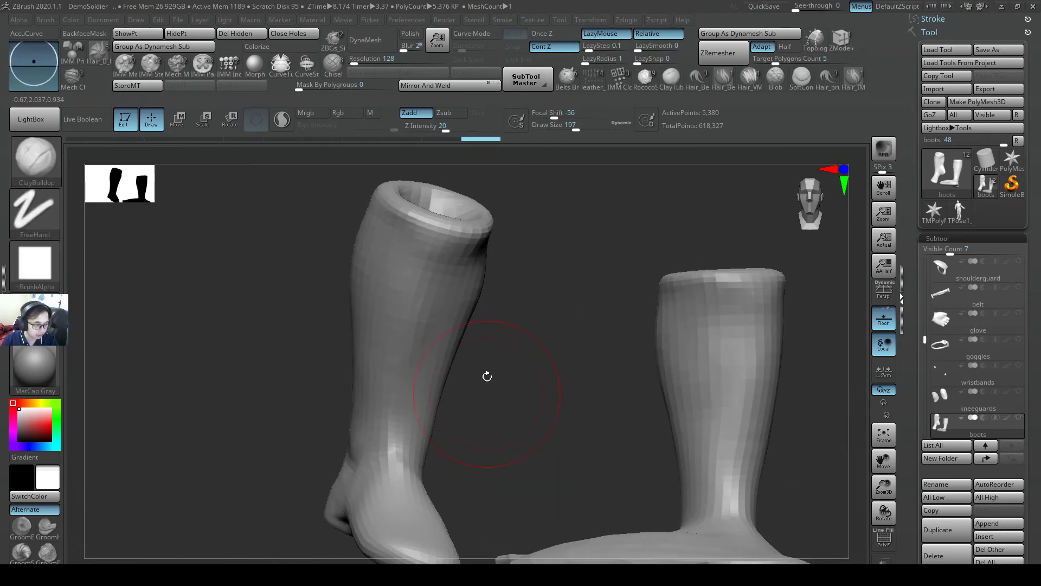
- Smooth the stretched, webbed sole and heel of the left boot
mouse_move(593, 425)
right_mouse_down()
mouse_move(617, 412)
mouse_move(491, 395)
mouse_move(512, 430)
mouse_move(515, 481)
right_mouse_up()
key("shift")
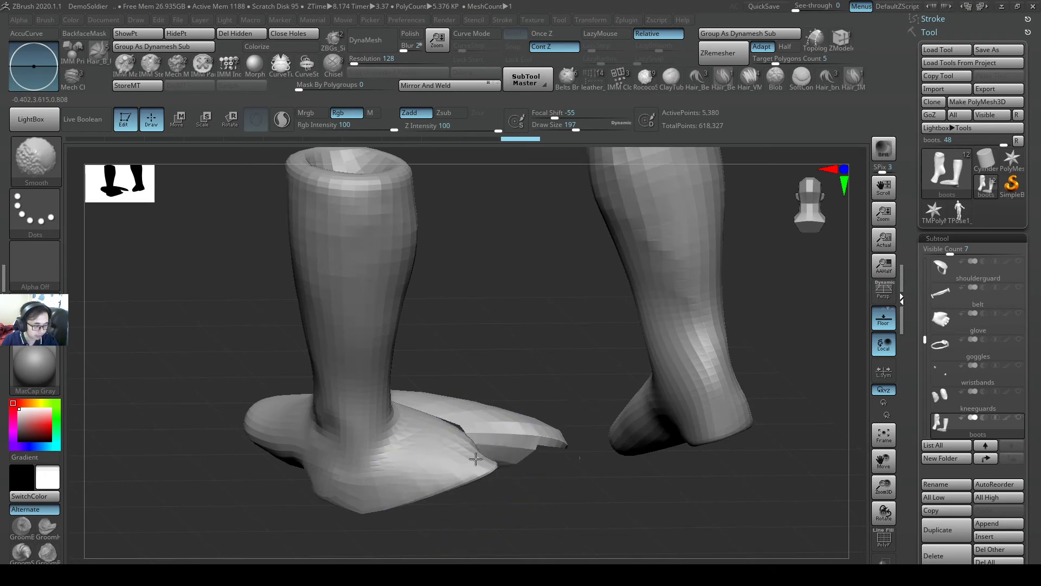
right_click_drag(467, 424, 509, 439)
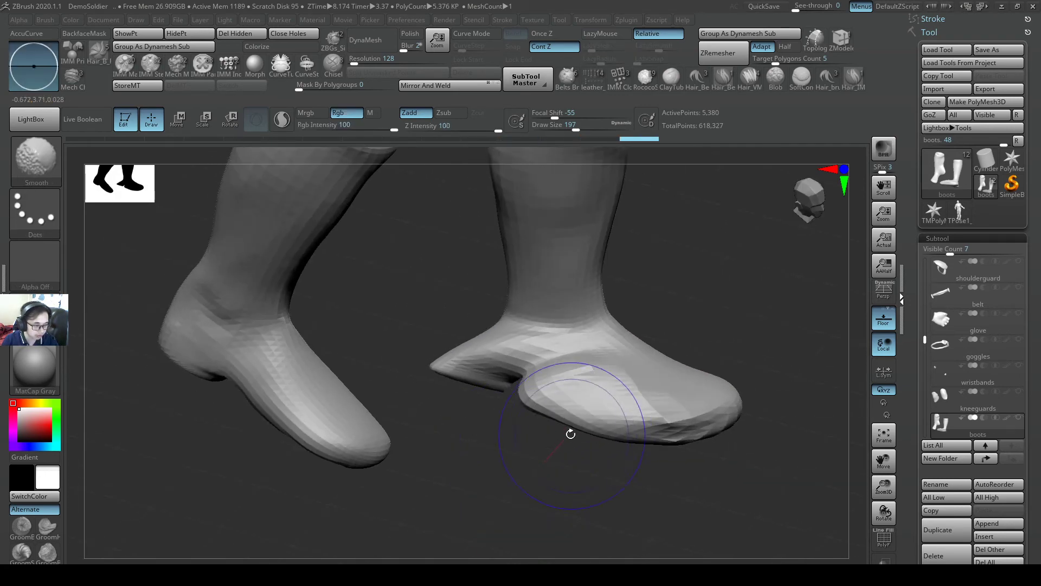
left_click_drag(562, 409, 500, 381, "shift")
mouse_move(558, 395)
left_mouse_down("shift")
mouse_move(639, 426)
mouse_move(611, 429)
left_mouse_up("shift")
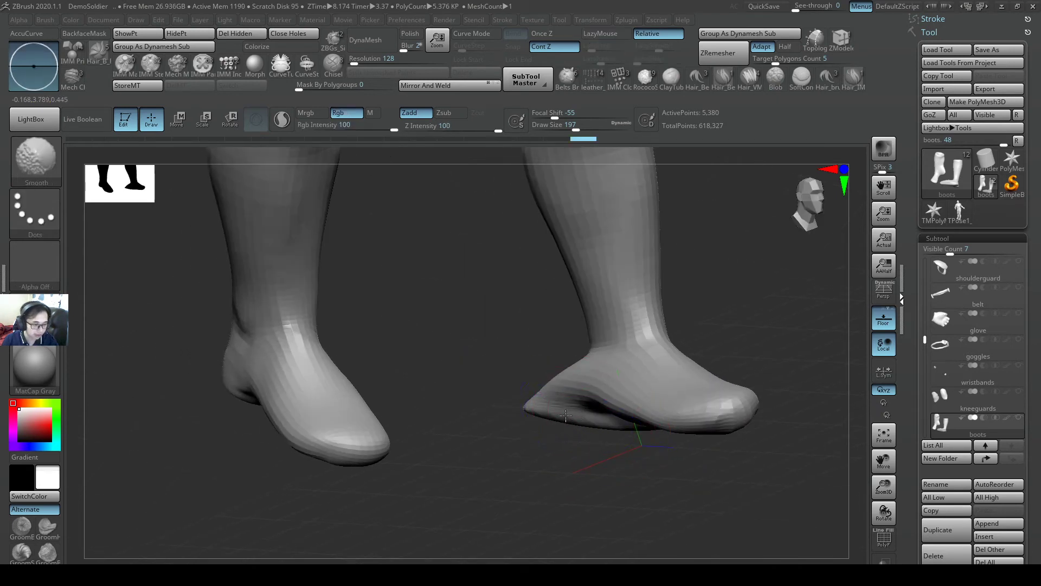
mouse_move(564, 408)
left_mouse_down("shift")
mouse_move(537, 400)
mouse_move(561, 416)
mouse_move(571, 383)
left_mouse_up("shift")
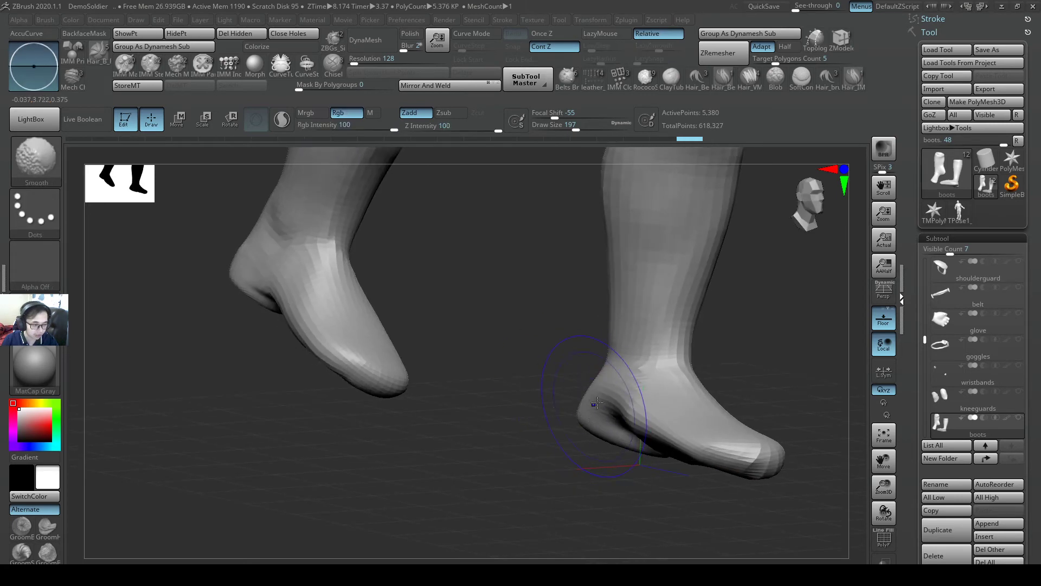
- Step forward through the redo history and smooth the remaining distortion around the left boot's heel
key("ctrl+shift+z")
key("ctrl+shift+z")
key("ctrl+shift+z")
left_click_drag(743, 405, 744, 379, "alt")
left_click_drag(743, 379, 636, 422, "shift")
right_click_drag(651, 420, 723, 421, "ctrl")
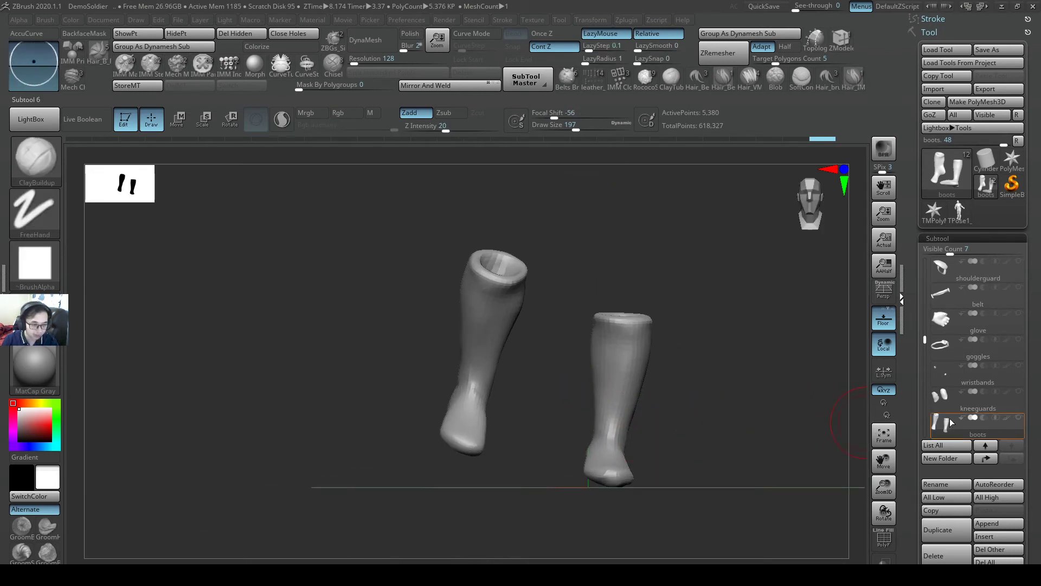
- Show the other subtools again, select the body subtool demosoldier_copy1 and display only that
left_click(1019, 417, "shift")
right_click_drag(510, 353, 570, 352)
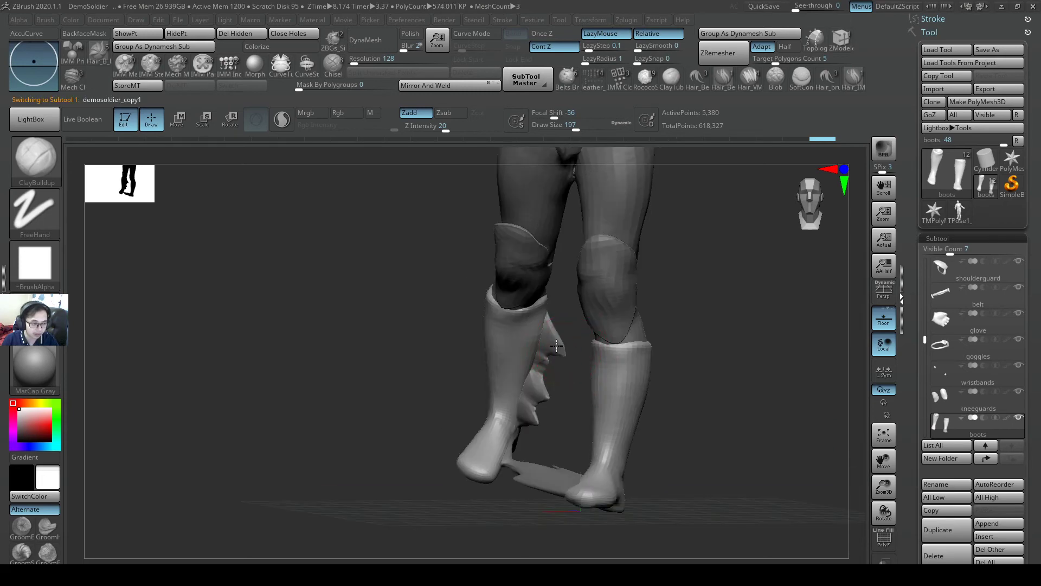
left_click(556, 345, "alt")
left_click(1018, 261, "shift")
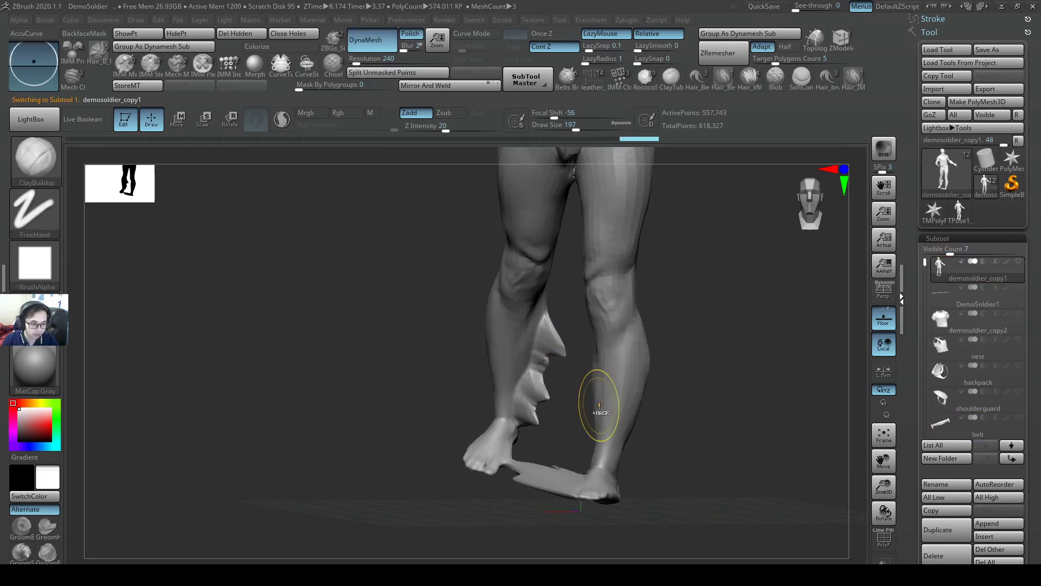
mouse_move(599, 404)
right_mouse_down("ctrl")
mouse_move(600, 439)
mouse_move(589, 407)
right_mouse_up("ctrl")
right_click_drag(544, 303, 537, 280)
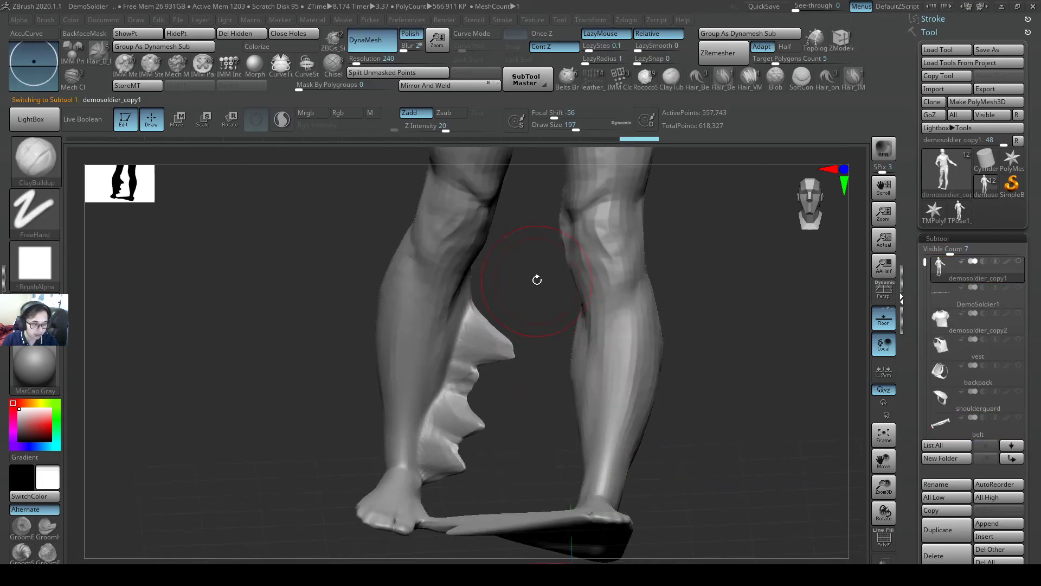
- Lasso-mask the spikes along the right calf and the stretched sheet between the feet, and invert the mask
key("ctrl")
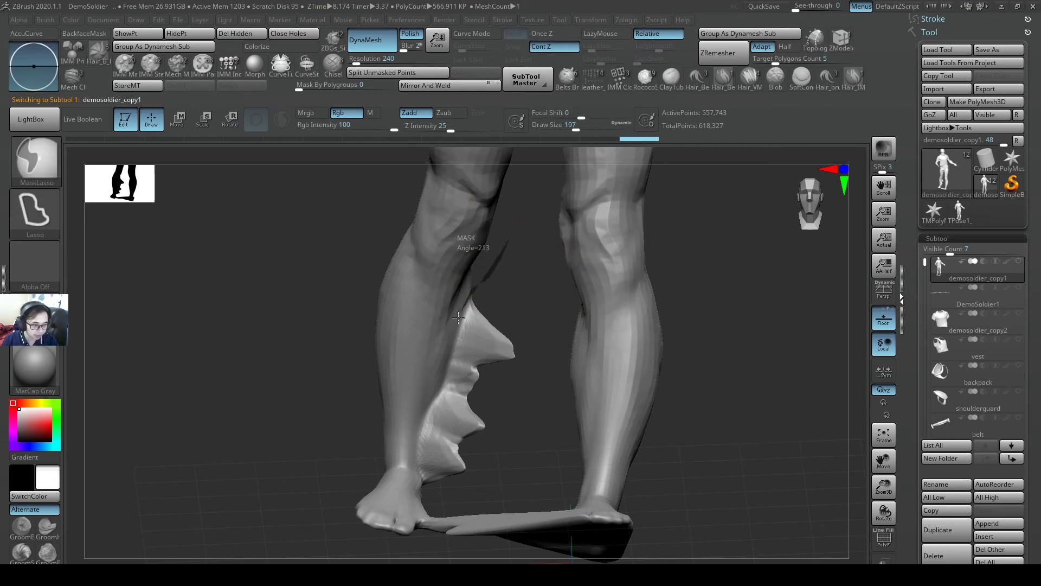
mouse_move(425, 406)
left_mouse_down("ctrl")
mouse_move(429, 521)
mouse_move(582, 531)
left_mouse_up("ctrl")
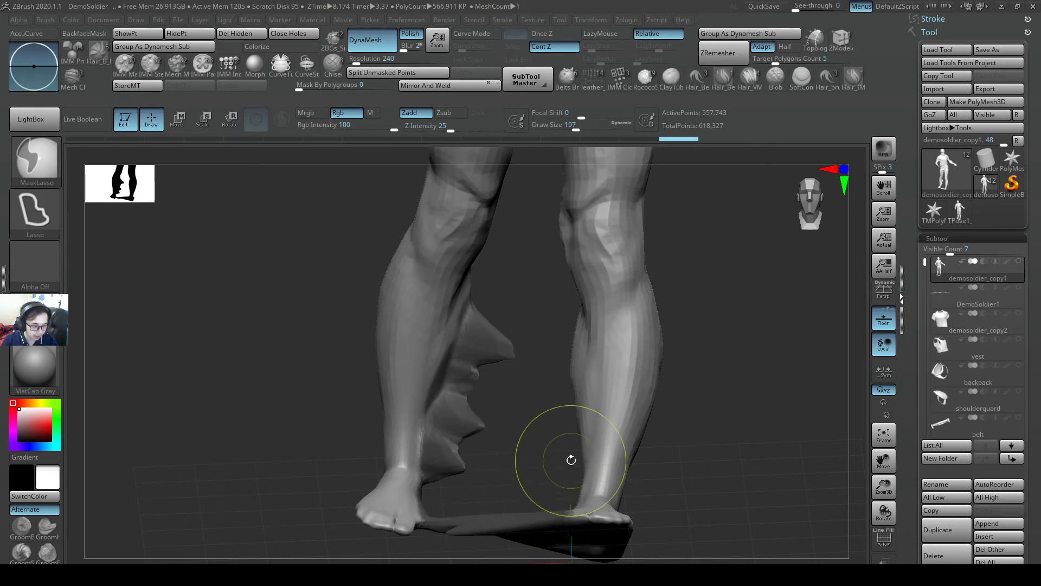
mouse_move(590, 409)
right_mouse_down("ctrl")
mouse_move(570, 400)
mouse_move(598, 418)
right_mouse_up("ctrl")
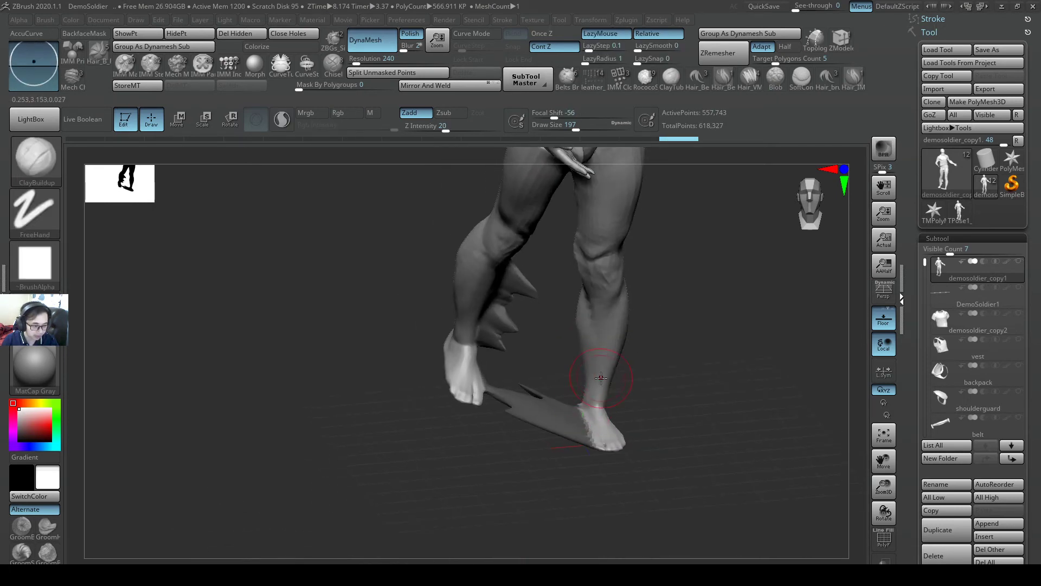
mouse_move(599, 376)
right_mouse_down("ctrl")
mouse_move(610, 402)
mouse_move(562, 400)
right_mouse_up("ctrl")
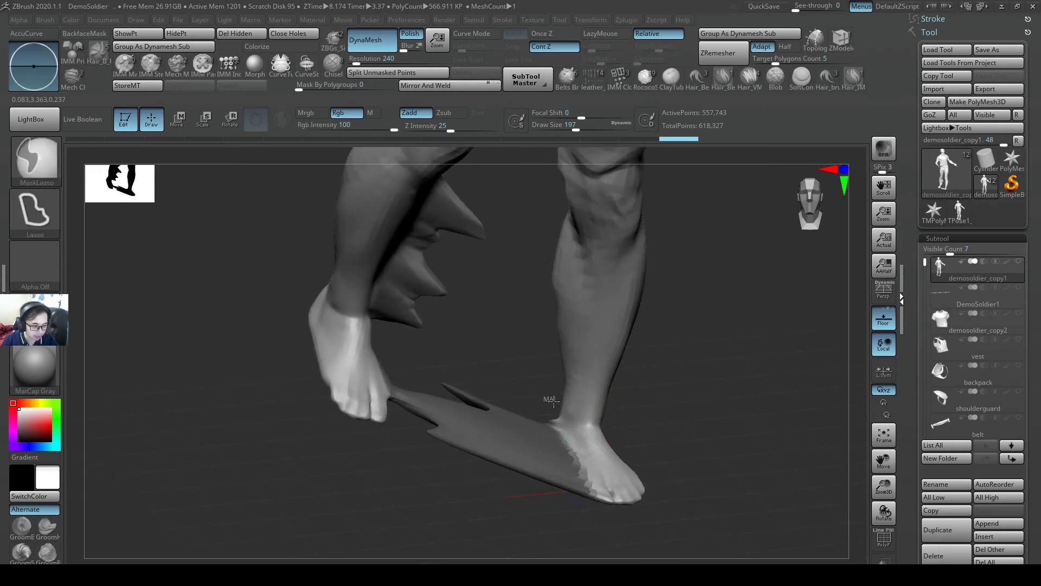
mouse_move(557, 434)
left_mouse_down("ctrl")
mouse_move(509, 435)
mouse_move(515, 420)
left_mouse_up("ctrl")
left_click(530, 388, "ctrl")
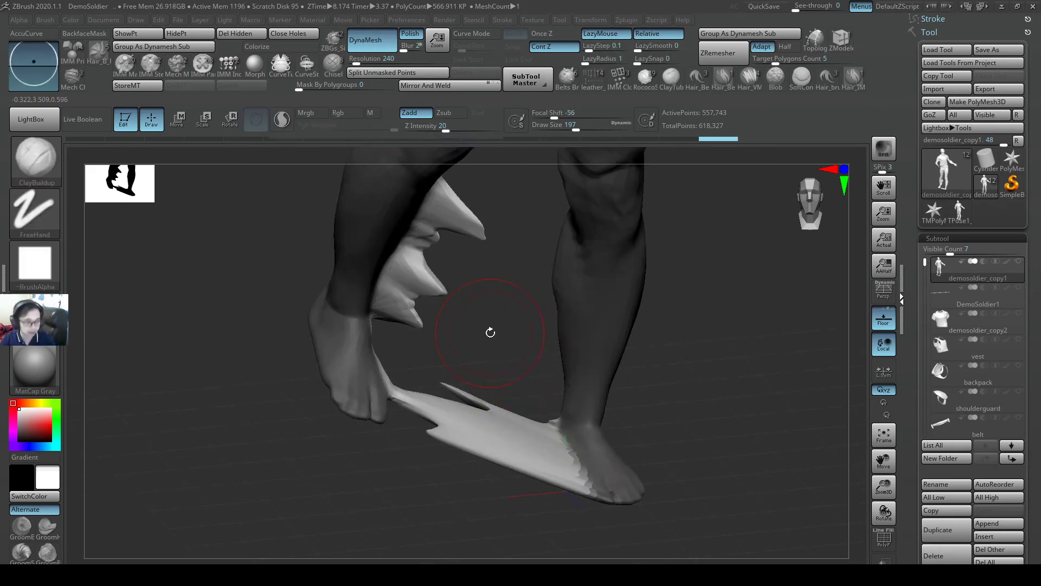
- Hide and delete the spikes and webbing between the legs, and close the holes left in the body mesh
left_click(188, 34)
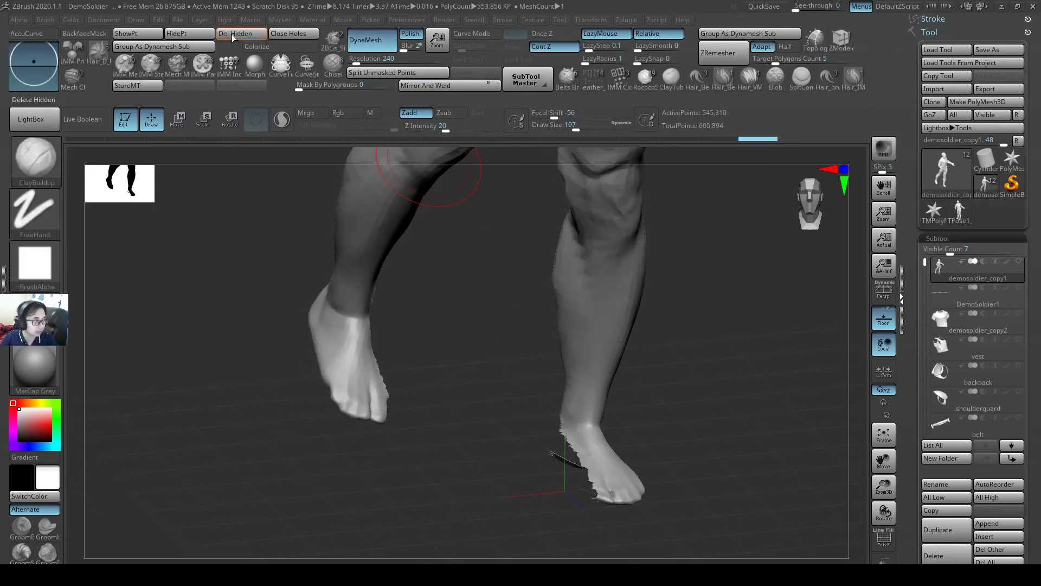
left_click(241, 34)
left_click(288, 34)
- Smooth the ragged cut edge along the sole and heel of the left foot, using a draw size of 136
mouse_move(586, 384)
right_mouse_down()
mouse_move(567, 386)
mouse_move(578, 428)
right_mouse_up()
left_click_drag(579, 428, 562, 474, "shift")
mouse_move(562, 474)
right_mouse_down("shift")
mouse_move(588, 492)
mouse_move(597, 472)
right_mouse_up("shift")
key("s")
left_click_drag(595, 477, 543, 455)
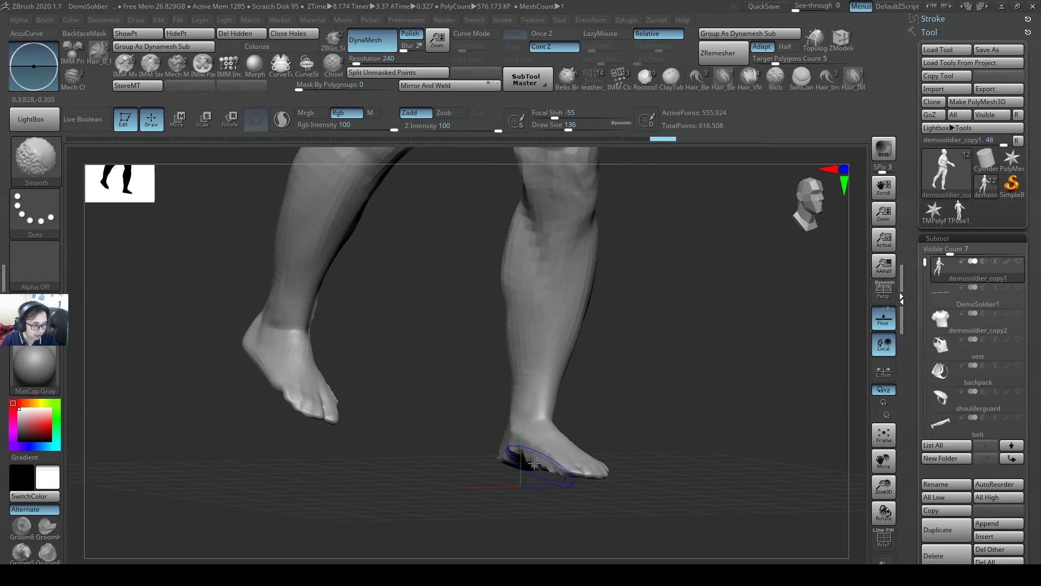
- Set the draw size to 217 and smooth the repaired area around the right calf and ankle
right_click_drag(203, 280, 224, 283)
mouse_move(280, 299)
right_mouse_down("alt")
mouse_move(326, 347)
mouse_move(293, 315)
mouse_move(350, 327)
right_mouse_up("alt")
mouse_move(397, 204)
right_mouse_down("alt")
mouse_move(432, 345)
mouse_move(425, 342)
right_mouse_up("alt")
key("s")
left_click_drag(427, 343, 436, 344)
mouse_move(436, 341)
right_mouse_down()
mouse_move(421, 327)
mouse_move(501, 341)
right_mouse_up()
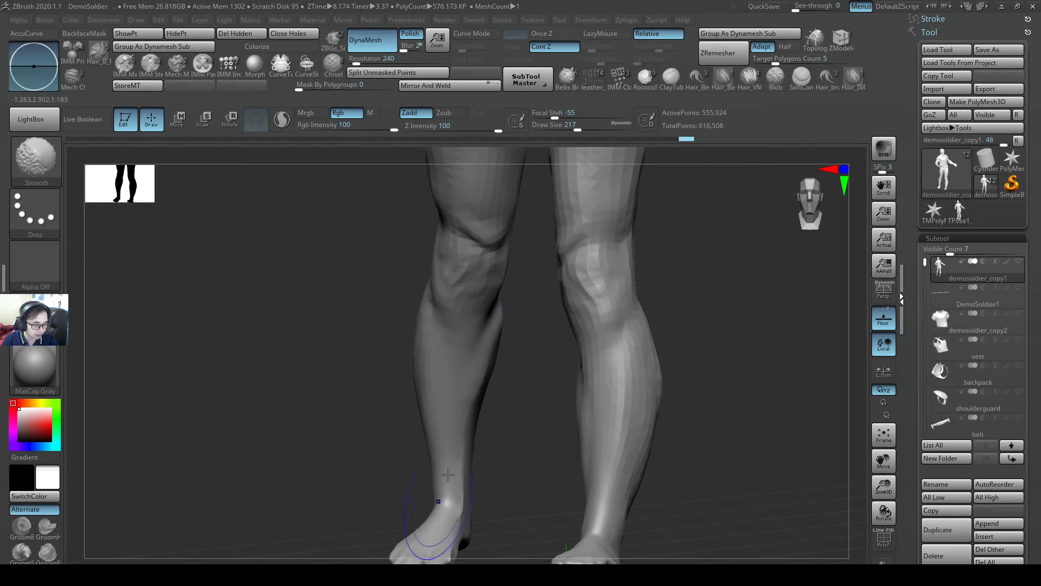
right_click_drag(474, 439, 466, 514)
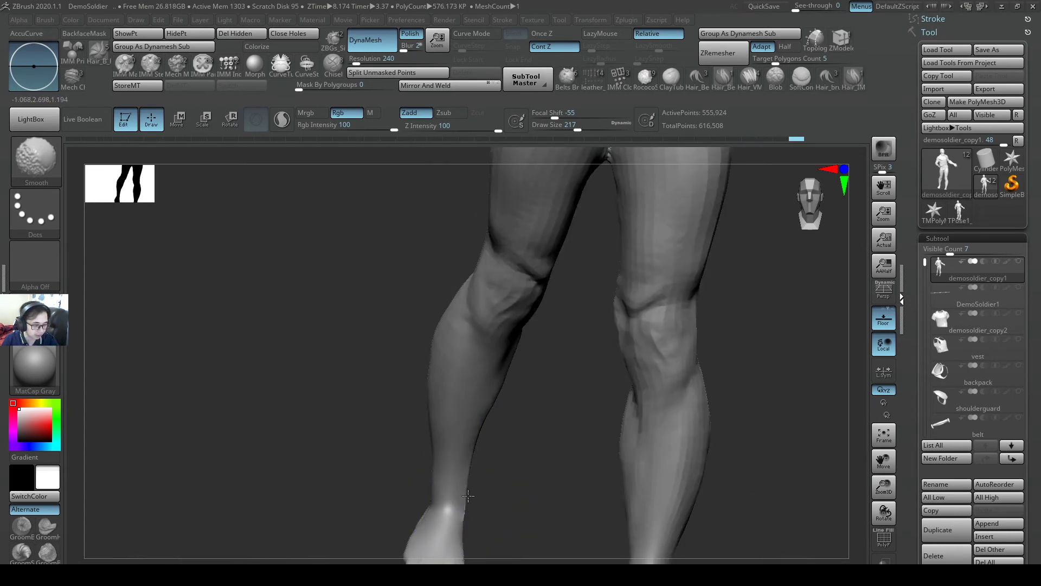
- Show all subtools to check the waist and pole against the body, and display only the body again
right_click_drag(542, 302, 564, 348, "ctrl")
mouse_move(564, 347)
right_mouse_down("alt")
mouse_move(530, 483)
mouse_move(506, 473)
right_mouse_up("alt")
right_click_drag(506, 473, 634, 379, "ctrl")
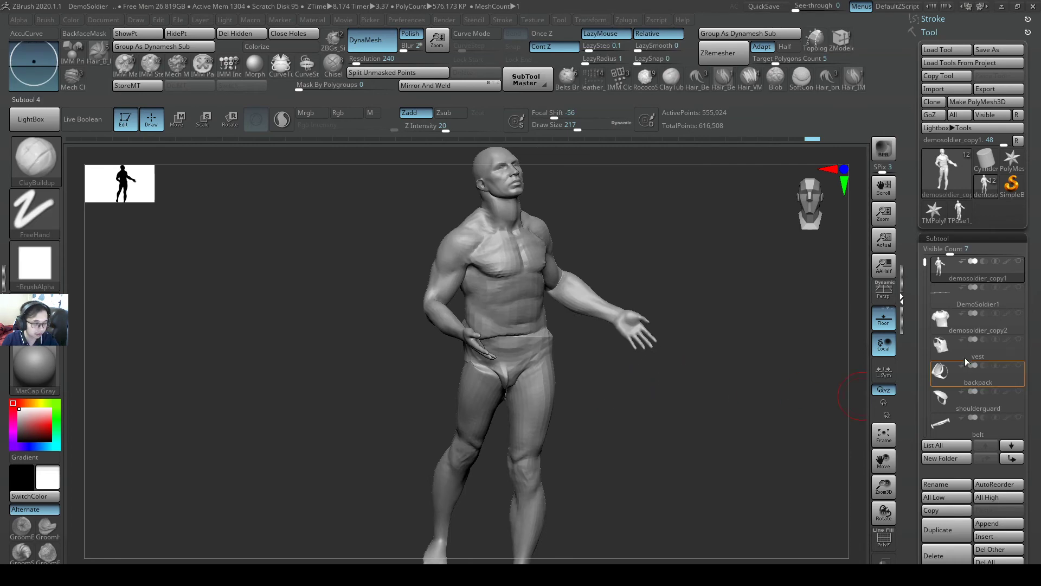
left_click(1018, 260, "shift")
right_click_drag(632, 328, 491, 326, "alt")
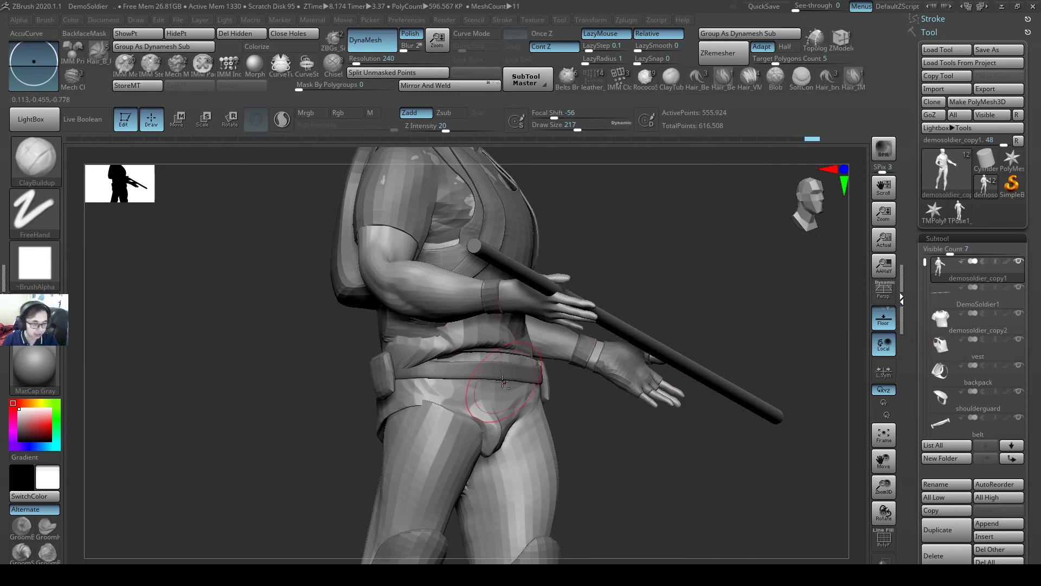
mouse_move(612, 404)
right_mouse_down("ctrl")
mouse_move(640, 304)
mouse_move(629, 353)
mouse_move(466, 347)
right_mouse_up("ctrl")
left_click(1018, 261, "shift")
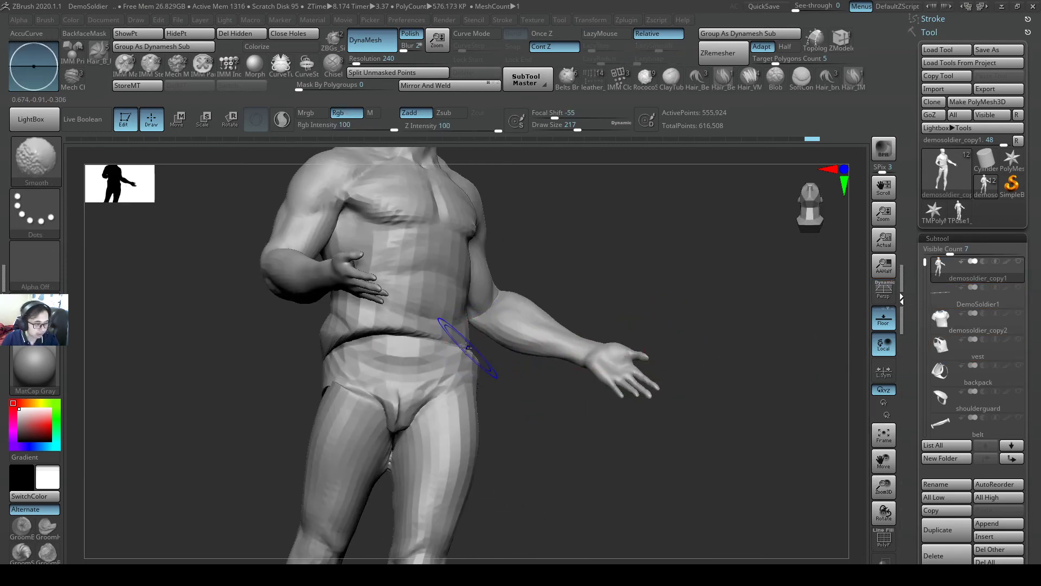
- Set the draw size to 163 and swell the deep crease around the waist with the Inflat brush
key("s")
left_click_drag(378, 341, 355, 346)
key("s")
left_click(372, 335)
key("b")
key("i")
key("n")
mouse_move(368, 345)
left_mouse_down()
mouse_move(353, 349)
mouse_move(368, 355)
mouse_move(345, 344)
mouse_move(412, 337)
mouse_move(460, 355)
left_mouse_up()
key("s")
mouse_move(353, 340)
right_mouse_down()
mouse_move(455, 322)
mouse_move(397, 299)
right_mouse_up()
mouse_move(395, 295)
left_mouse_down()
mouse_move(362, 308)
mouse_move(434, 307)
left_mouse_up()
right_click_drag(434, 307, 448, 317)
left_click_drag(448, 318, 480, 327)
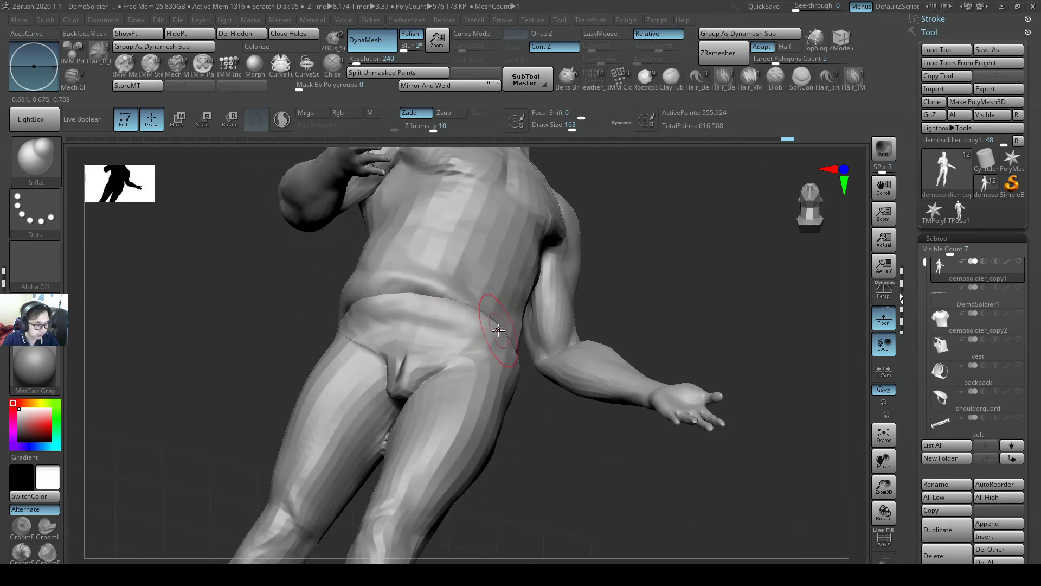
- Fill the crease across the waist with ClayBuildup strokes
right_click_drag(498, 330, 490, 323)
key("b")
key("c")
key("b")
mouse_move(491, 325)
left_mouse_down()
mouse_move(508, 321)
mouse_move(412, 282)
left_mouse_up()
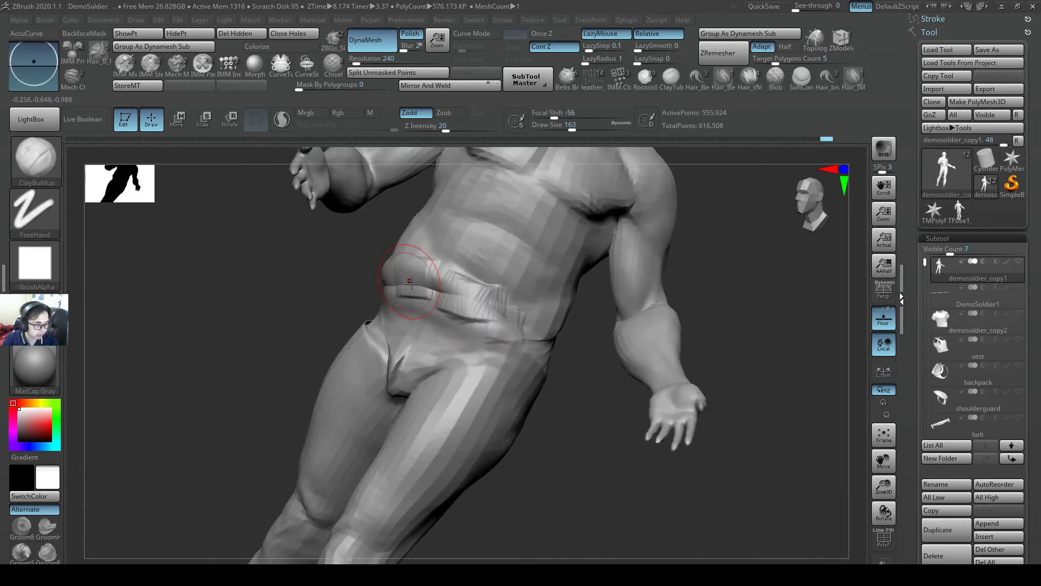
right_click_drag(398, 292, 443, 293)
left_click_drag(442, 292, 417, 289)
- Smooth the added clay across the belly and down to the side of the hip
right_click_drag(359, 296, 380, 294)
left_click_drag(421, 286, 477, 311, "shift")
right_click_drag(502, 307, 476, 281)
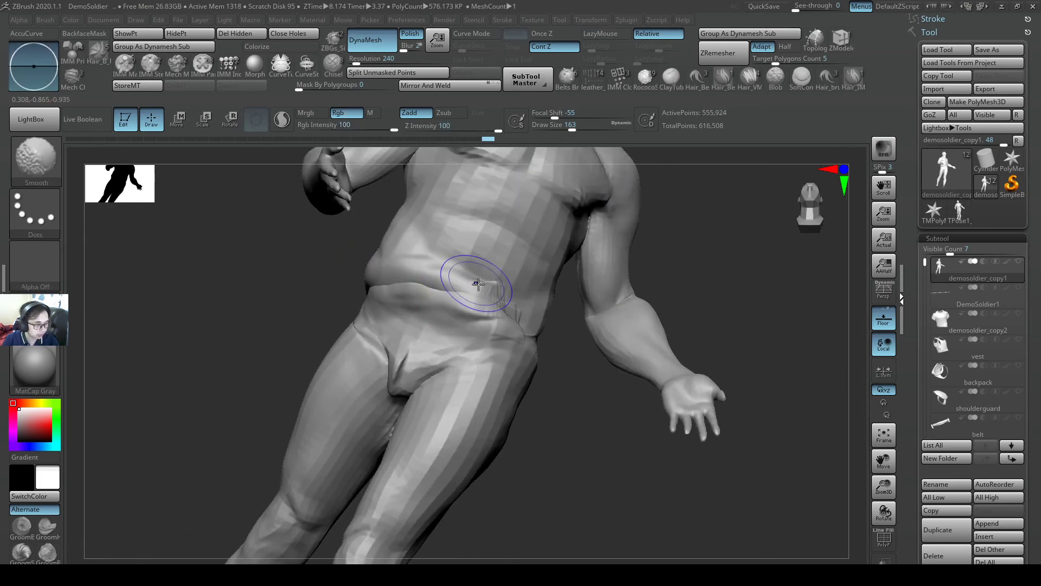
left_click_drag(476, 281, 511, 352, "shift")
- Remesh the body with DynaMesh at resolution 240 and smooth the remaining folds across the waist
left_click(381, 43)
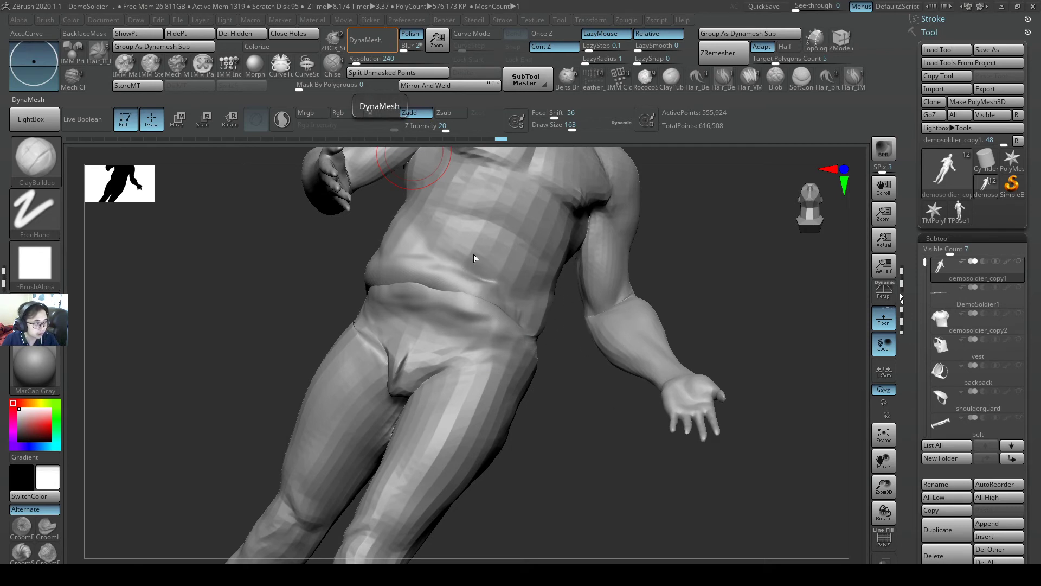
mouse_move(593, 405)
left_mouse_down("ctrl")
mouse_move(640, 374)
mouse_move(602, 369)
left_mouse_up("ctrl")
left_click_drag(453, 292, 387, 284, "shift")
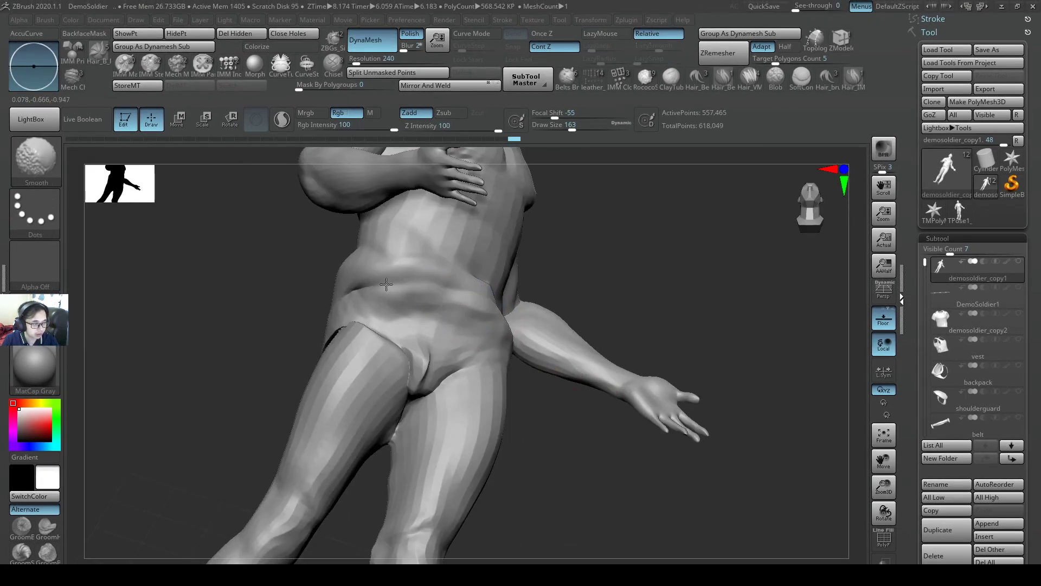
right_click_drag(497, 280, 491, 284)
mouse_move(492, 284)
left_mouse_down("shift")
mouse_move(467, 258)
mouse_move(481, 329)
left_mouse_up("shift")
right_click_drag(481, 328, 467, 302)
- Flatten the folds on the belly and sides of the waist with the hPolish brush
key("b")
key("h")
key("p")
mouse_move(462, 291)
left_mouse_down()
mouse_move(409, 265)
mouse_move(431, 270)
mouse_move(424, 266)
left_mouse_up()
left_click_drag(425, 265, 425, 291)
right_click_drag(425, 290, 472, 306)
mouse_move(410, 303)
left_mouse_down()
mouse_move(372, 279)
mouse_move(376, 253)
left_mouse_up()
right_click_drag(380, 251, 467, 281)
mouse_move(465, 284)
left_mouse_down()
mouse_move(467, 263)
mouse_move(473, 308)
mouse_move(463, 277)
left_mouse_up()
- Show all the subtools again and review the dressed figure with its pole from several angles
right_click_drag(533, 242, 548, 212, "ctrl")
mouse_move(548, 212)
right_mouse_down()
mouse_move(626, 288)
mouse_move(617, 358)
right_mouse_up()
right_click_drag(554, 347, 564, 361, "ctrl")
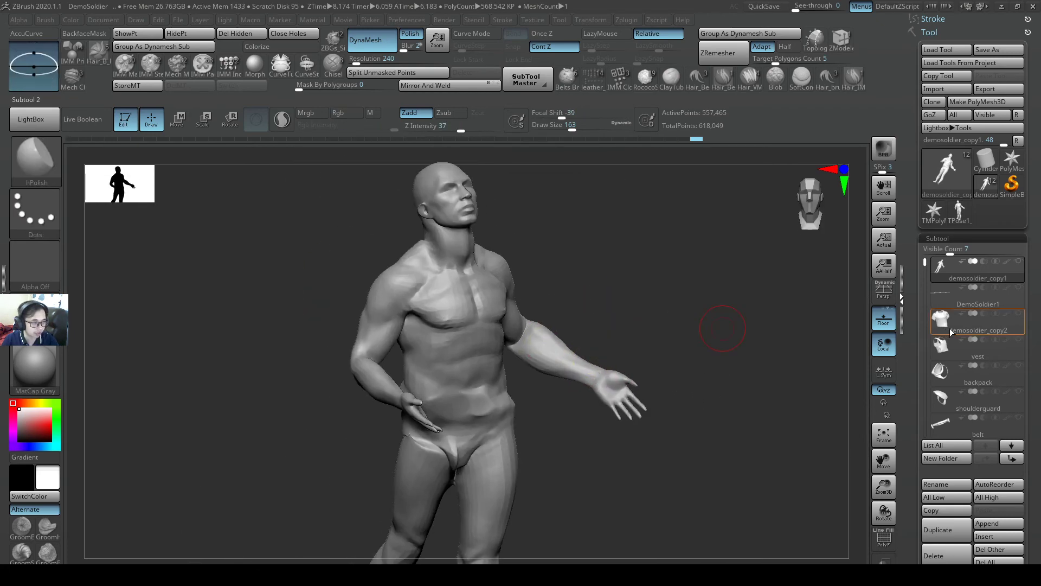
left_click(946, 268, "shift")
mouse_move(624, 321)
right_mouse_down("ctrl")
mouse_move(609, 289)
mouse_move(581, 323)
mouse_move(558, 398)
right_mouse_up("ctrl")
mouse_move(646, 319)
right_mouse_down()
mouse_move(569, 277)
mouse_move(414, 256)
mouse_move(434, 279)
mouse_move(560, 246)
mouse_move(415, 301)
right_mouse_up()
mouse_move(643, 271)
right_mouse_down()
mouse_move(623, 242)
mouse_move(581, 295)
mouse_move(644, 333)
mouse_move(577, 300)
mouse_move(599, 307)
mouse_move(583, 278)
mouse_move(633, 304)
mouse_move(644, 286)
mouse_move(609, 332)
mouse_move(623, 336)
mouse_move(676, 305)
mouse_move(667, 291)
mouse_move(694, 308)
right_mouse_up()
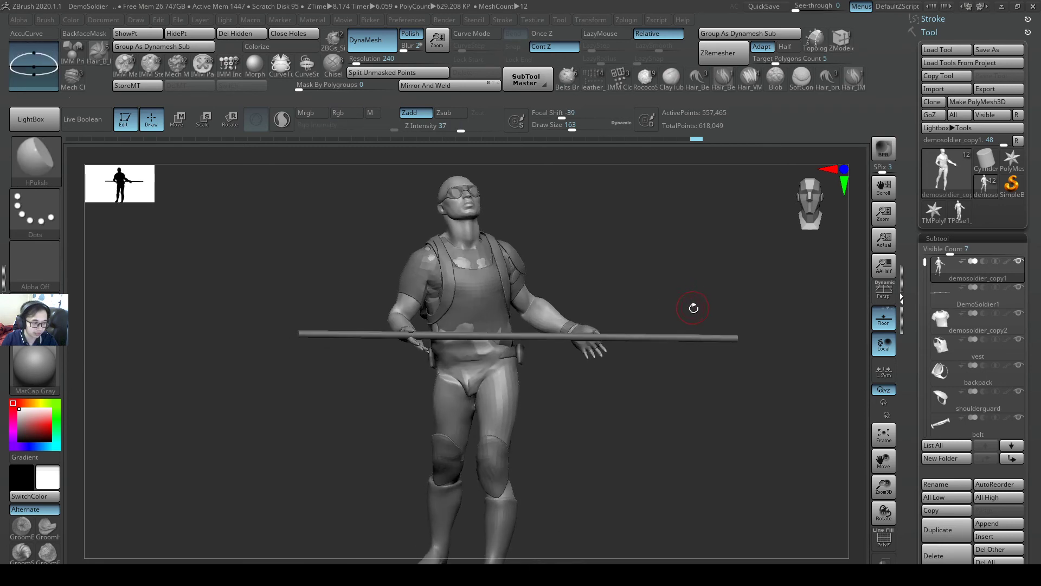
- Isolate the body subtool to compare it with the dressed figure, and bring the other subtools back
mouse_move(945, 272)
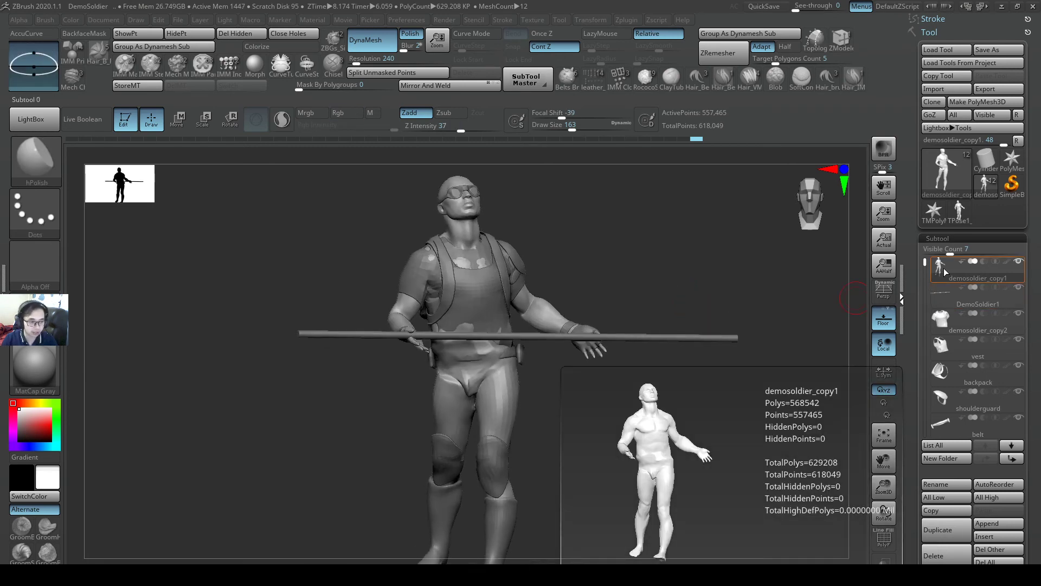
right_click_drag(574, 209, 581, 203)
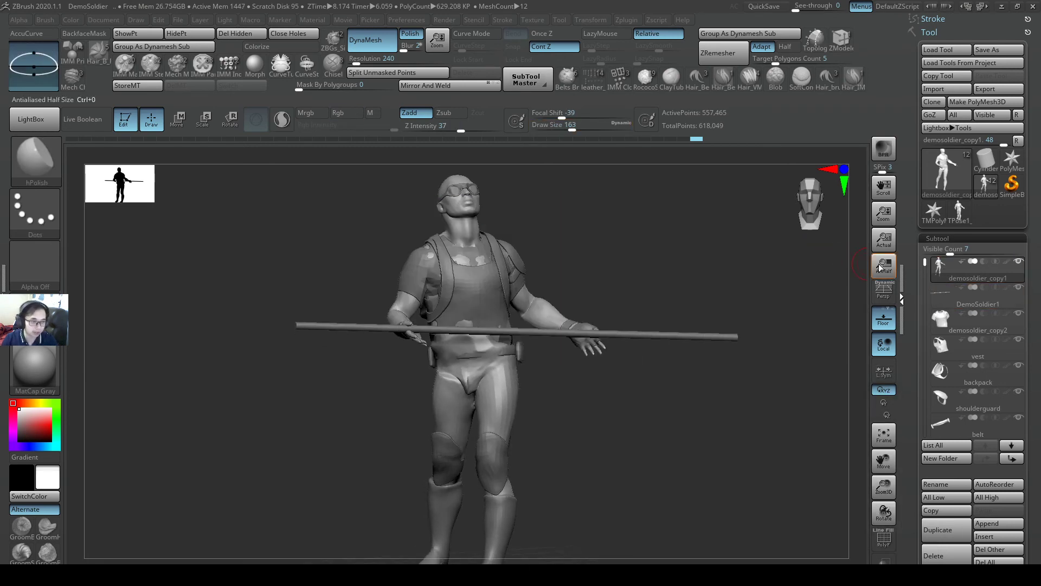
left_click(940, 272, "ctrl+shift")
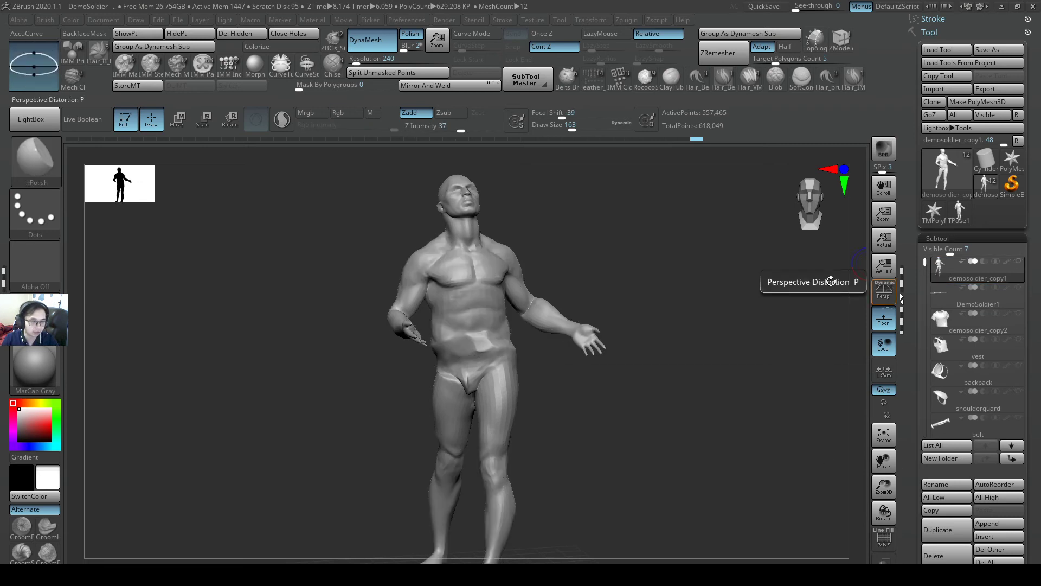
left_click(944, 279, "ctrl+shift")
right_click_drag(739, 294, 658, 263, "alt")
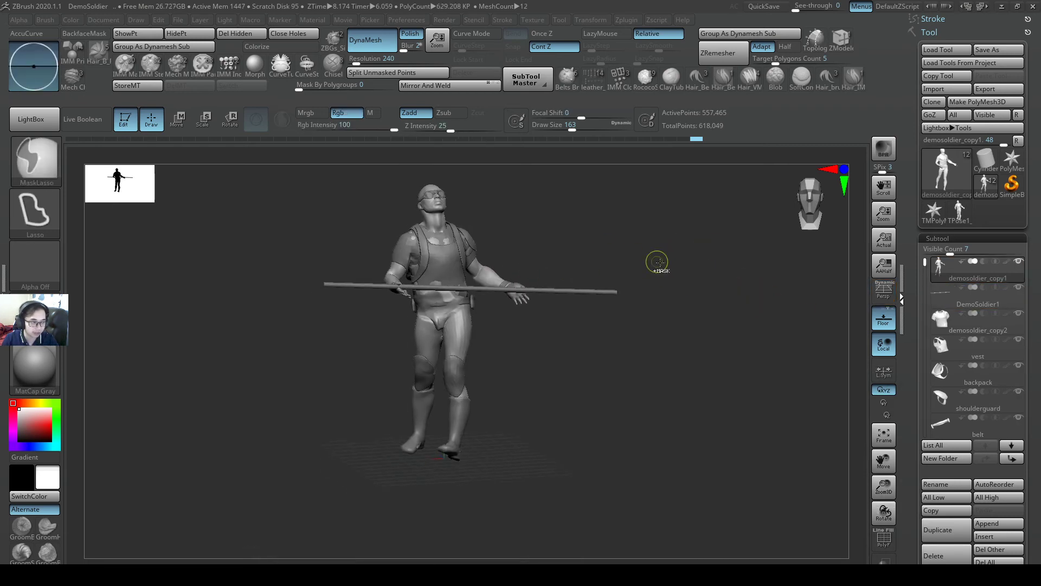
mouse_move(493, 198)
right_mouse_down("alt")
mouse_move(453, 228)
mouse_move(513, 242)
right_mouse_up("alt")
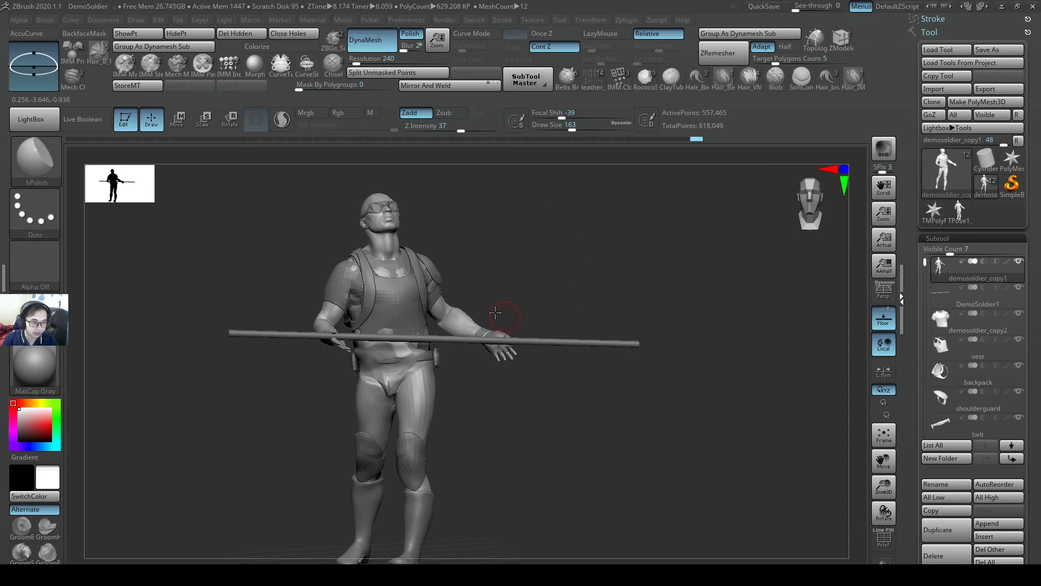
right_click_drag(495, 313, 523, 272)
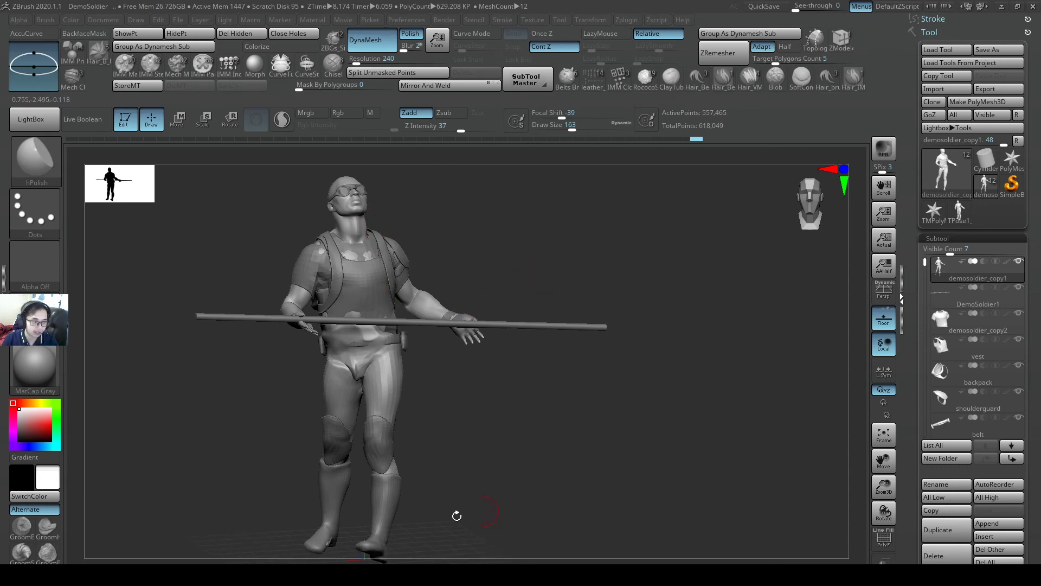
- Turn on perspective distortion and examine the posed figure from several angles
mouse_move(941, 278)
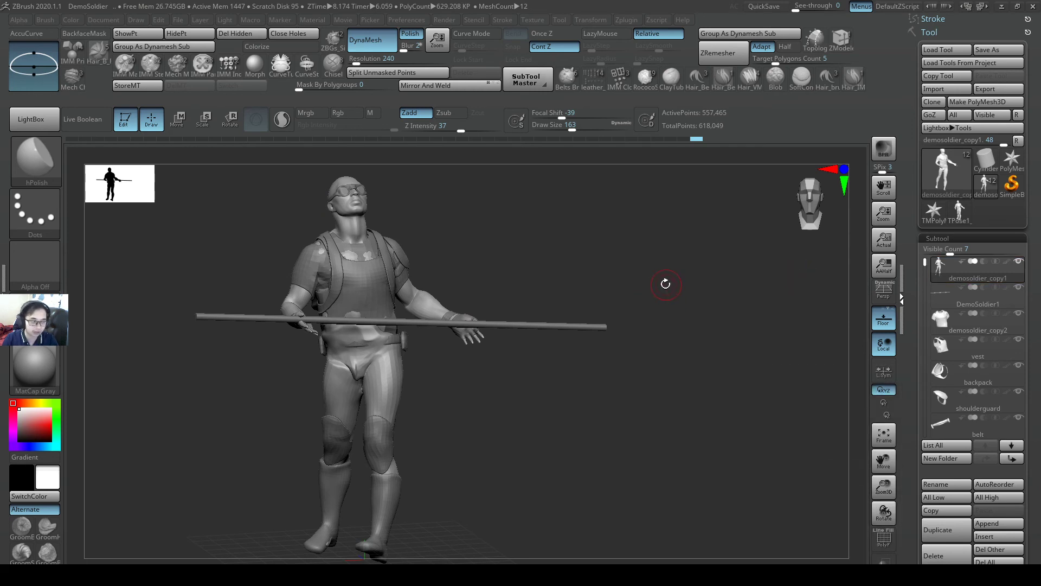
left_click_drag(631, 277, 660, 288, "alt")
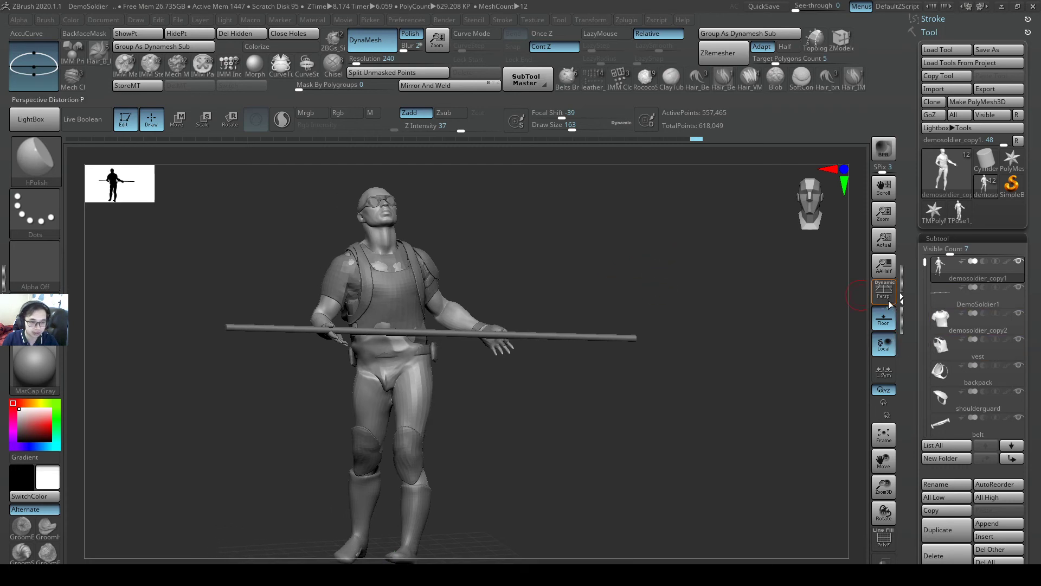
left_click(888, 300)
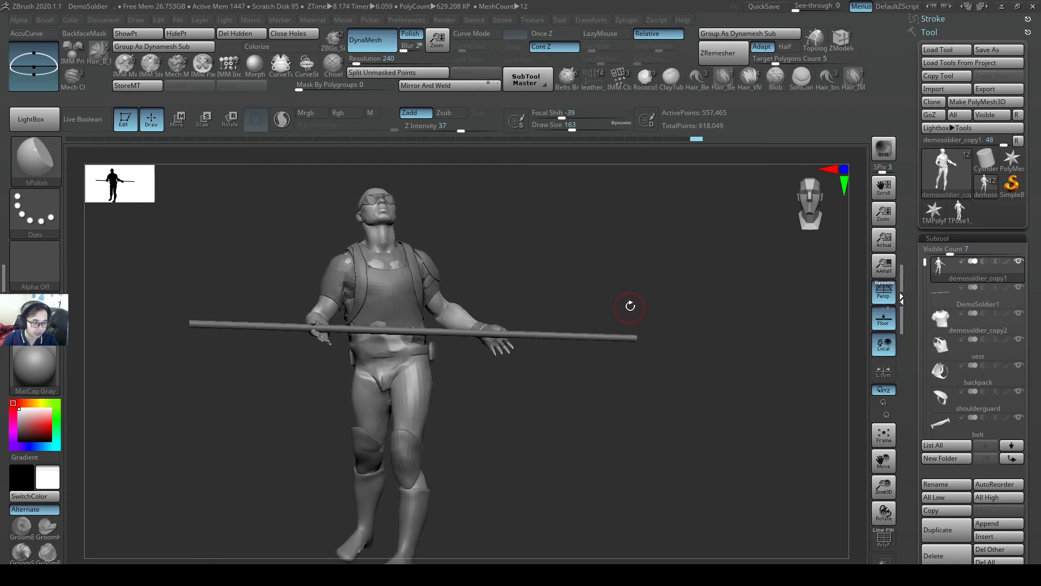
left_click_drag(630, 306, 691, 321)
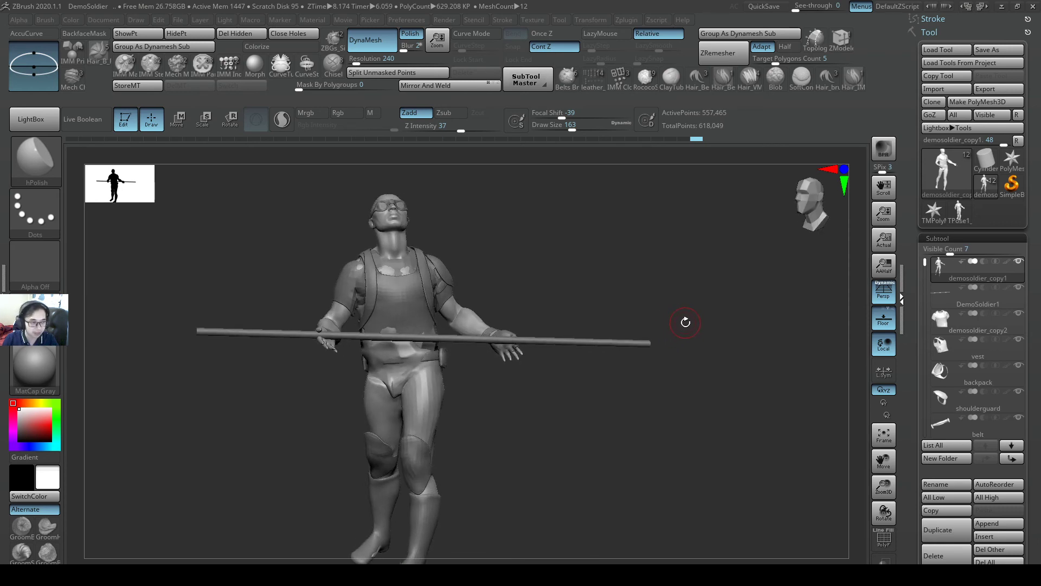
mouse_move(685, 323)
left_mouse_down()
mouse_move(670, 315)
mouse_move(700, 325)
mouse_move(657, 333)
mouse_move(588, 249)
mouse_move(621, 256)
mouse_move(584, 279)
mouse_move(486, 246)
mouse_move(562, 304)
mouse_move(516, 270)
mouse_move(547, 283)
mouse_move(591, 268)
mouse_move(600, 291)
mouse_move(525, 283)
left_mouse_up()
key("ctrl")
left_click_drag(537, 376, 677, 283)
key("ctrl")
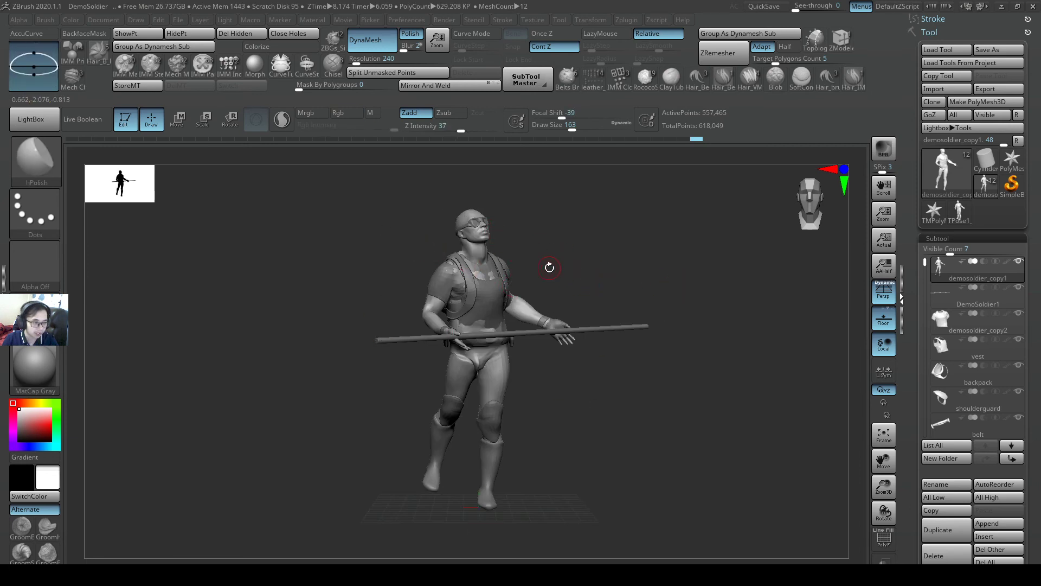
left_click_drag(550, 267, 406, 239)
key("ctrl")
mouse_move(616, 262)
left_mouse_down("ctrl")
mouse_move(358, 237)
mouse_move(255, 260)
left_mouse_up("ctrl")
left_click_drag(445, 265, 443, 515, "ctrl")
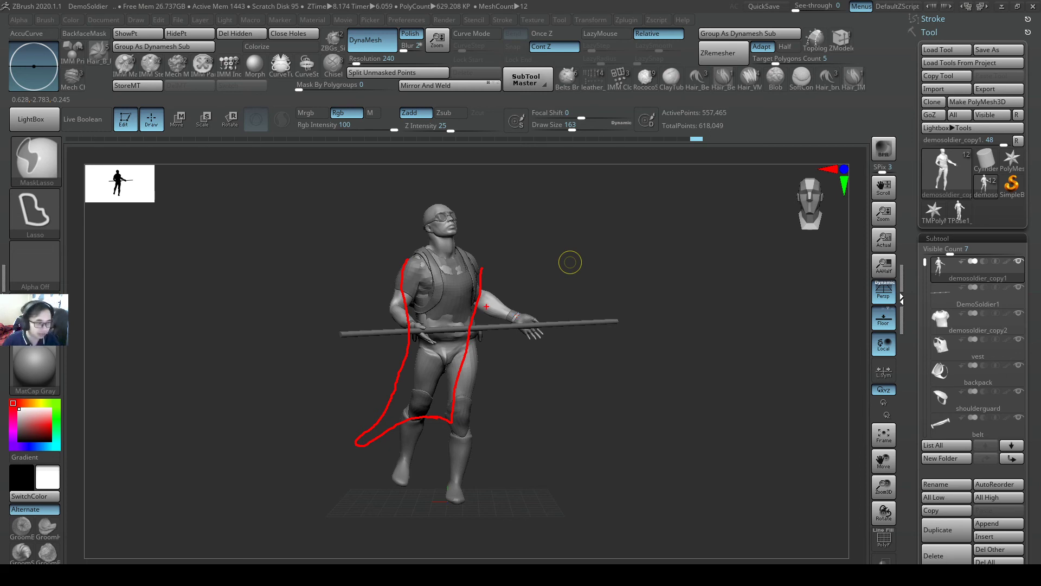
key("Escape")
key("ctrl+2")
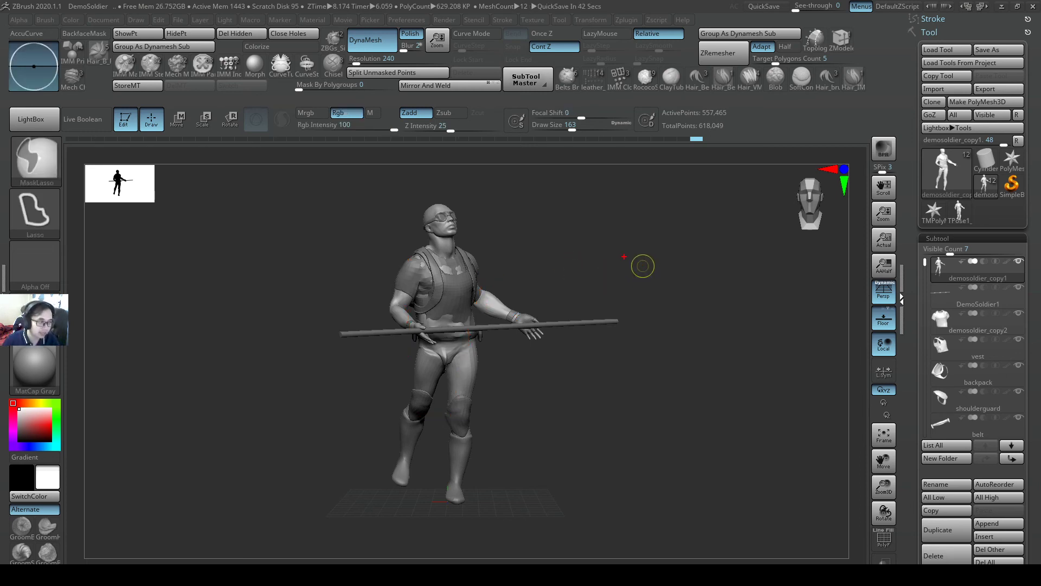
left_click_drag(624, 256, 294, 256)
left_click_drag(447, 255, 447, 530)
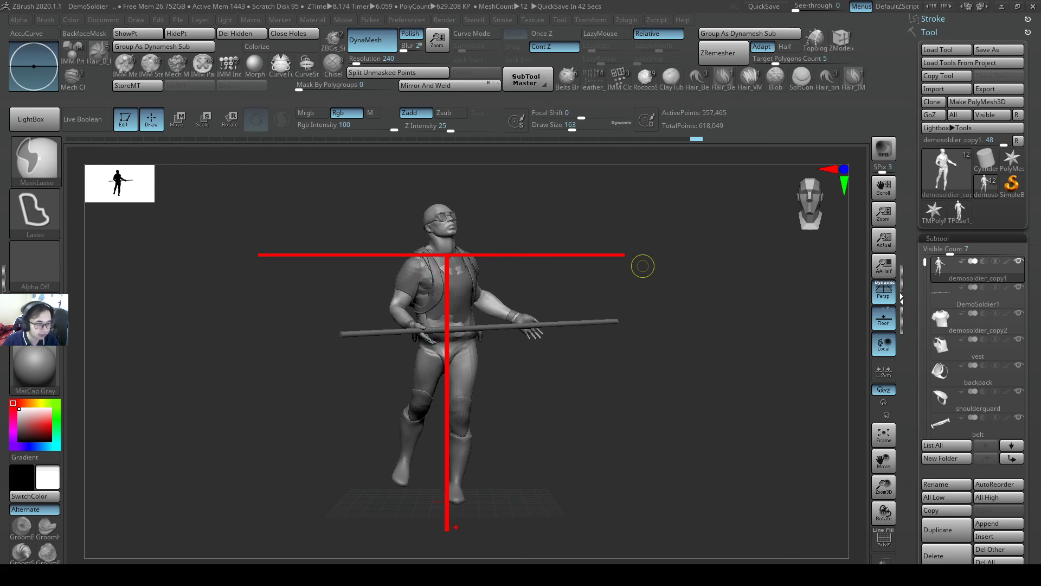
key("ctrl+z")
key("ctrl+z")
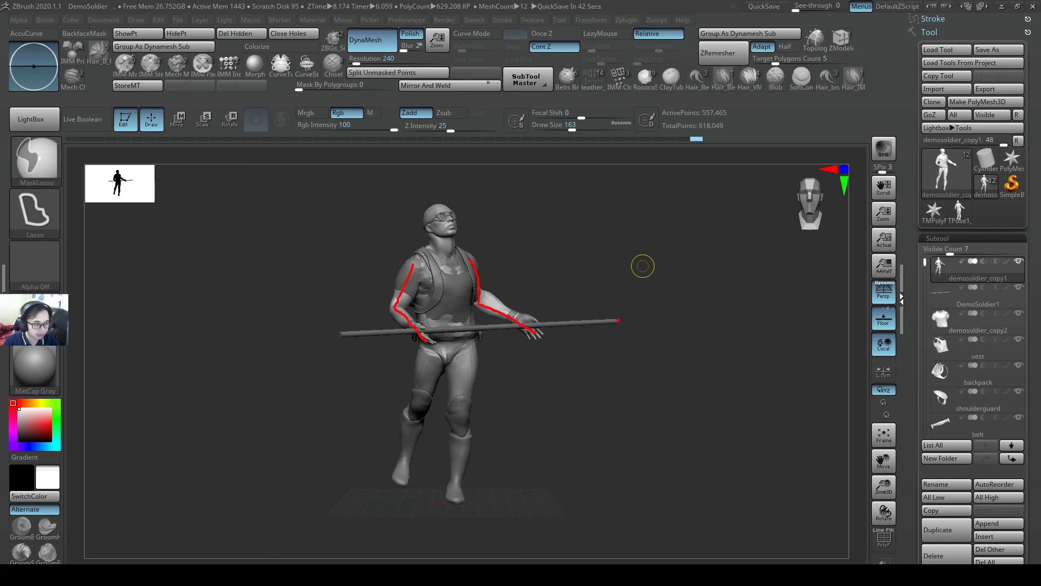
left_click_drag(619, 320, 424, 342)
key("ctrl+z")
mouse_move(337, 334)
left_mouse_down("shift")
mouse_move(448, 313)
mouse_move(614, 309)
mouse_move(618, 322)
left_mouse_up("shift")
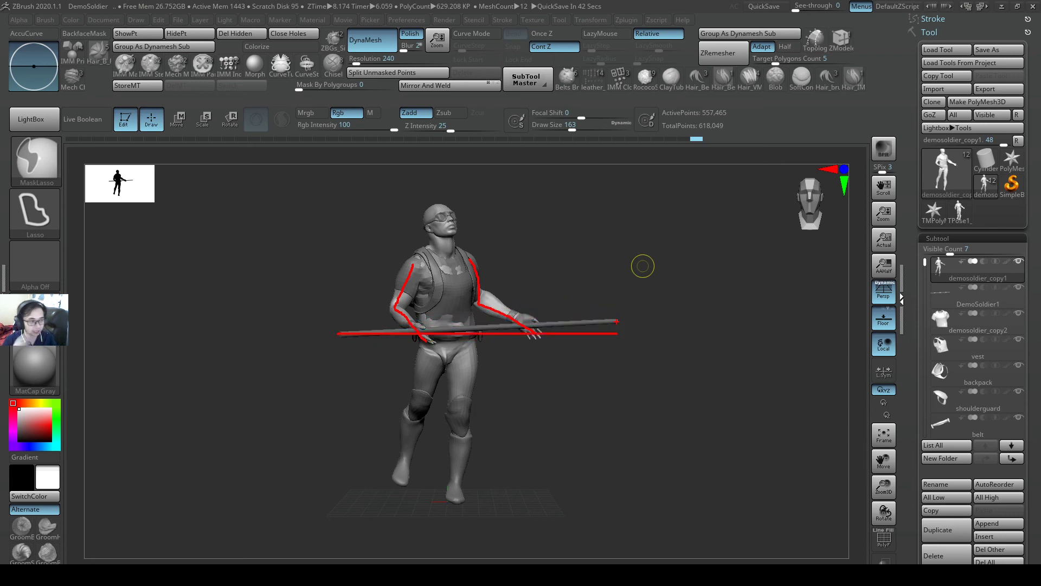
key("ctrl+z")
key("ctrl+z")
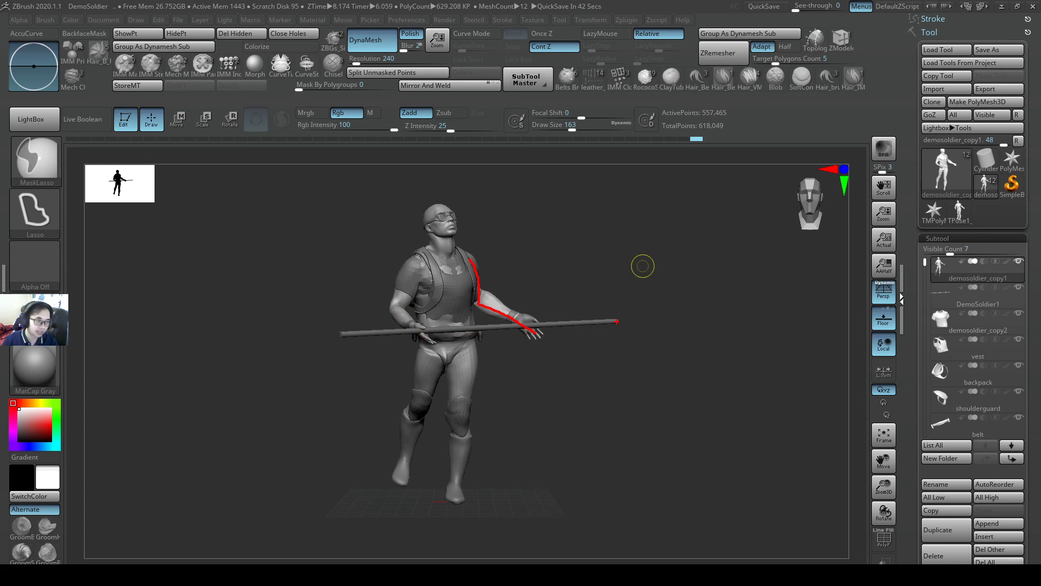
key("ctrl+z")
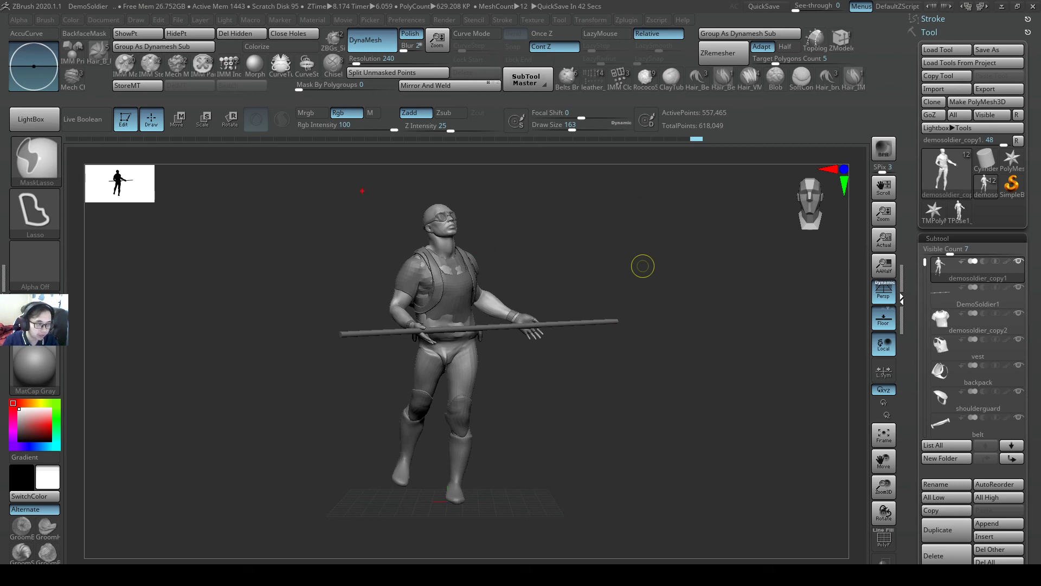
mouse_move(279, 185)
left_mouse_down()
mouse_move(558, 377)
mouse_move(630, 518)
left_mouse_up()
left_click_drag(698, 203, 639, 228)
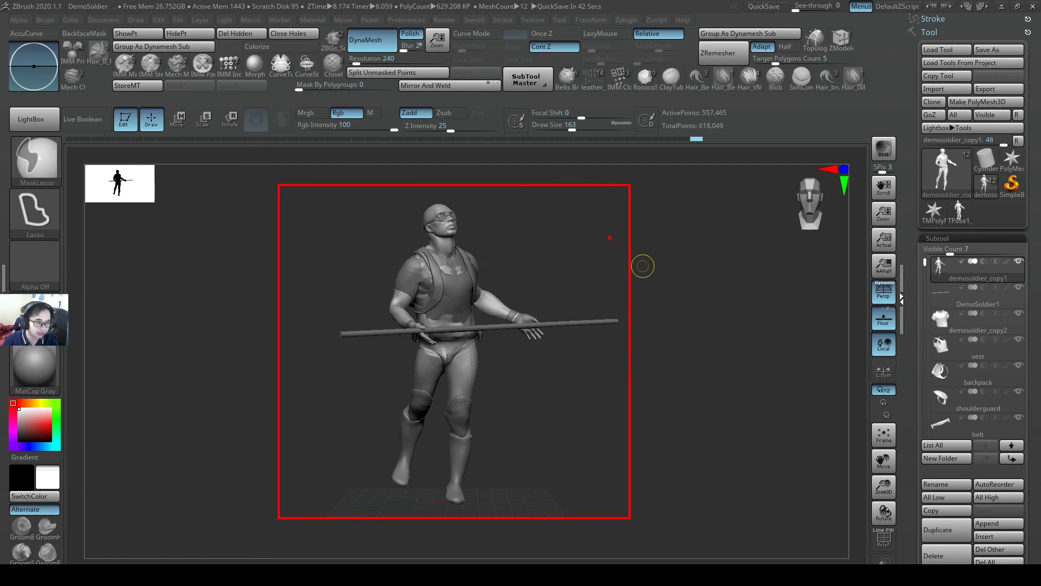
left_click_drag(393, 261, 387, 311)
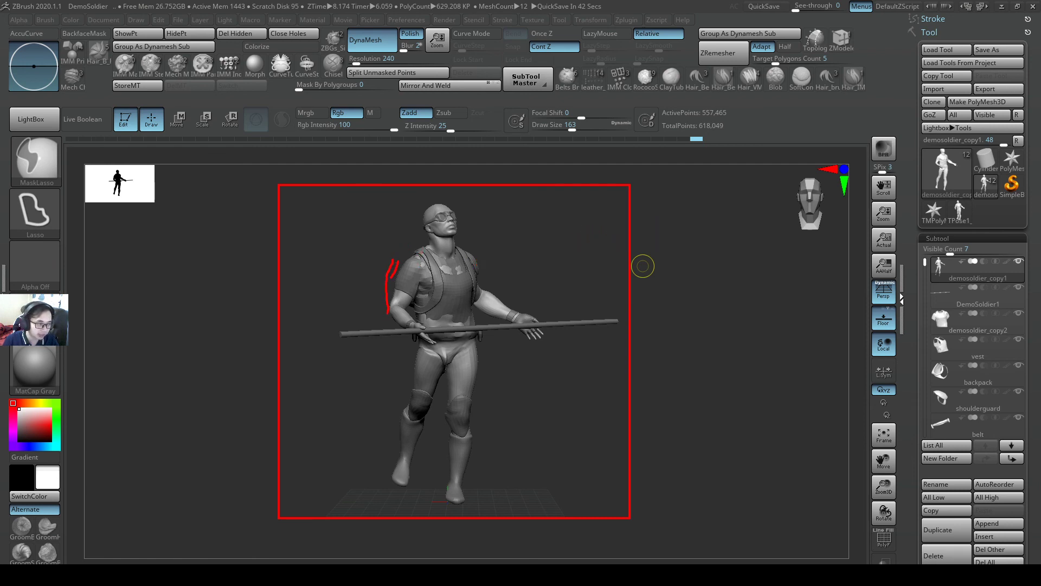
left_click_drag(395, 259, 377, 383)
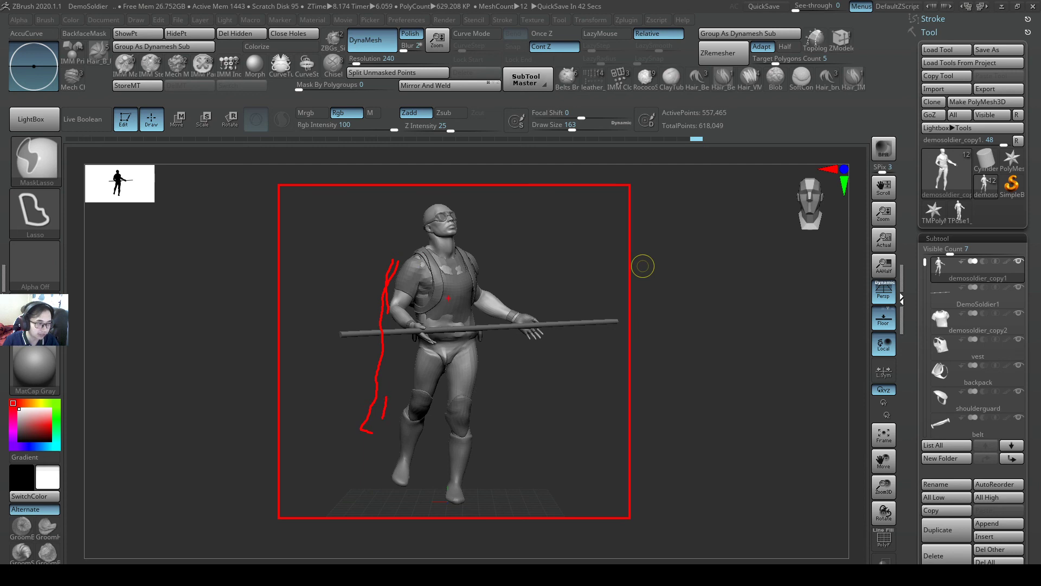
left_click_drag(453, 310, 425, 410)
key("ctrl+z")
left_click_drag(488, 282, 489, 360)
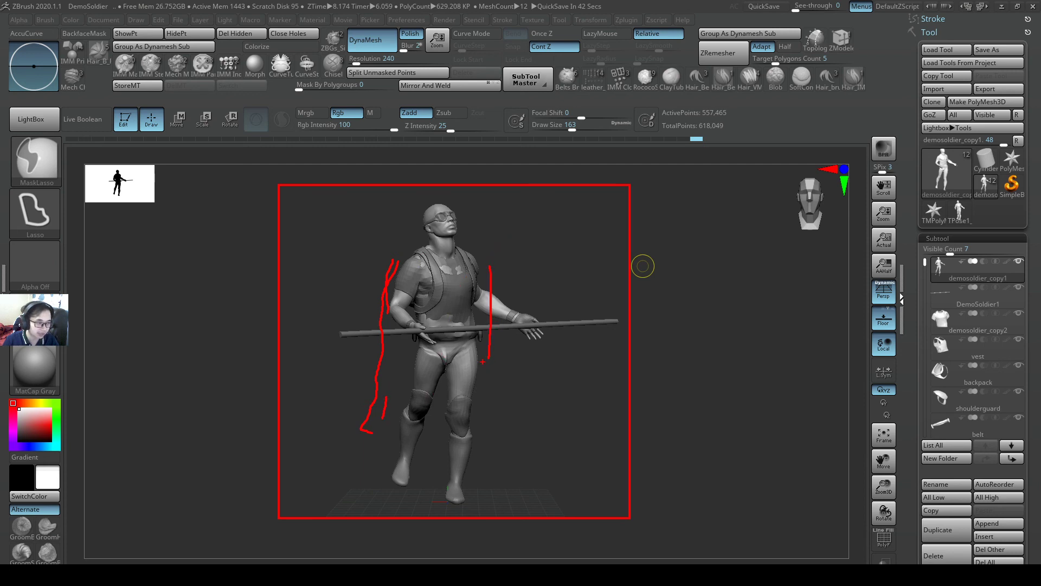
key("ctrl+z")
key("ctrl+z")
key("ctrl+z")
left_click_drag(488, 281, 536, 427)
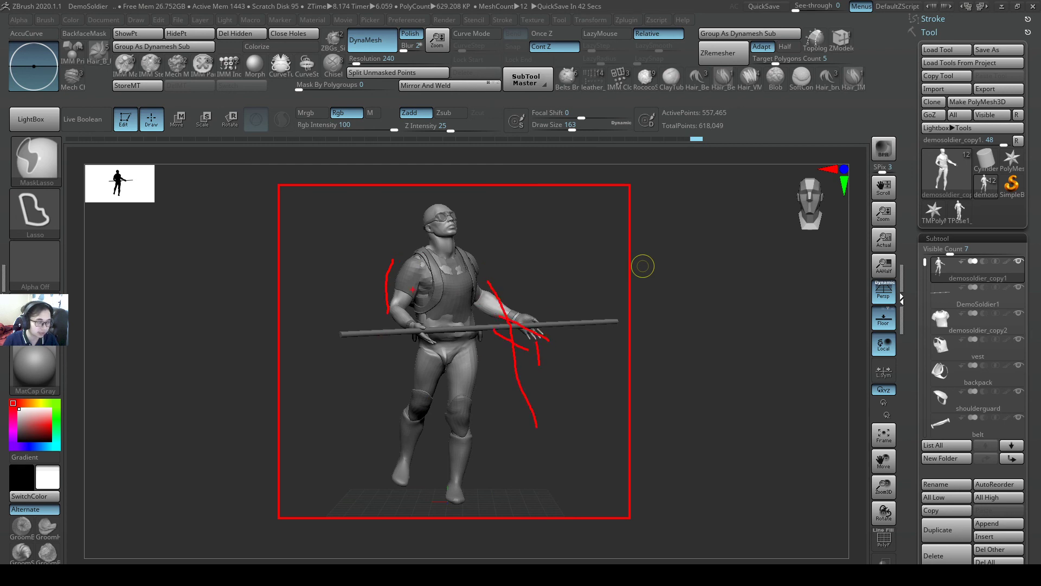
key("Escape")
mouse_move(658, 283)
left_mouse_down()
mouse_move(672, 297)
mouse_move(597, 272)
mouse_move(655, 278)
mouse_move(576, 288)
mouse_move(566, 255)
mouse_move(433, 273)
left_mouse_up()
left_click_drag(625, 272, 599, 269)
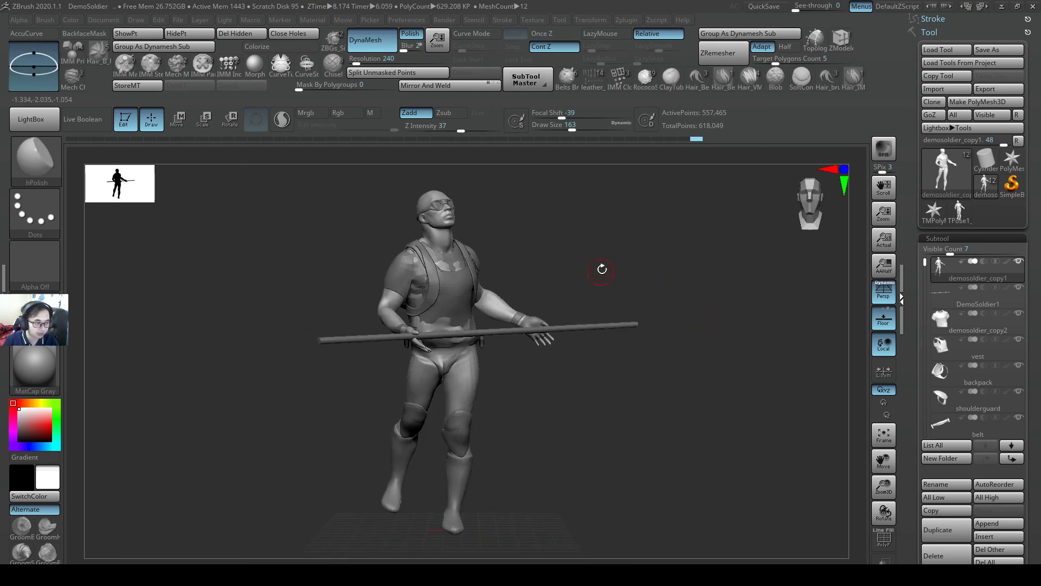
key("space")
left_click_drag(549, 242, 520, 266)
key("space")
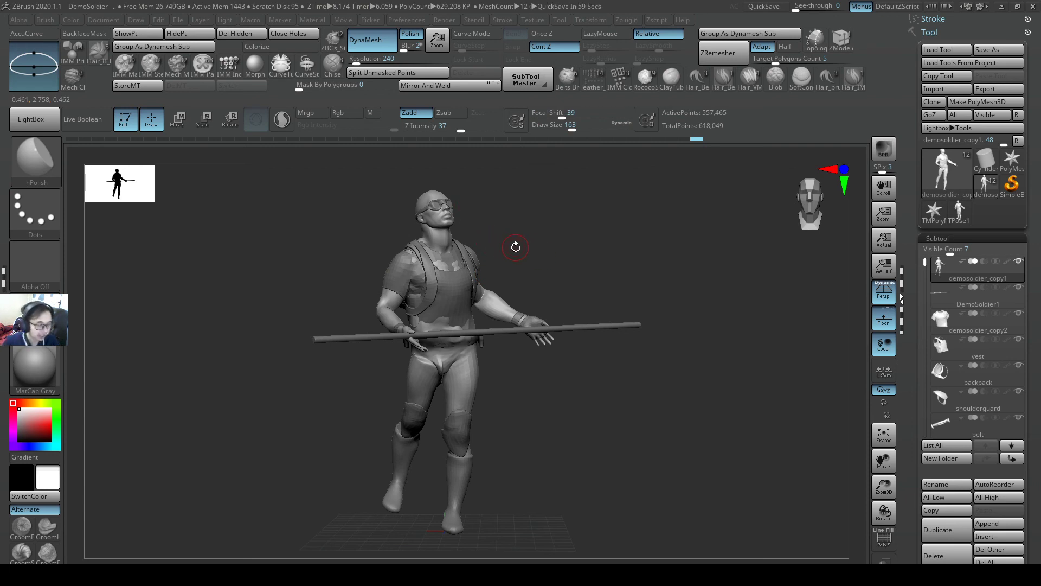
- Switch to the TransposeMaster posing guide in Foxit Reader, skim through to page 136, and return to the posed figure in ZBrush
key("ctrl")
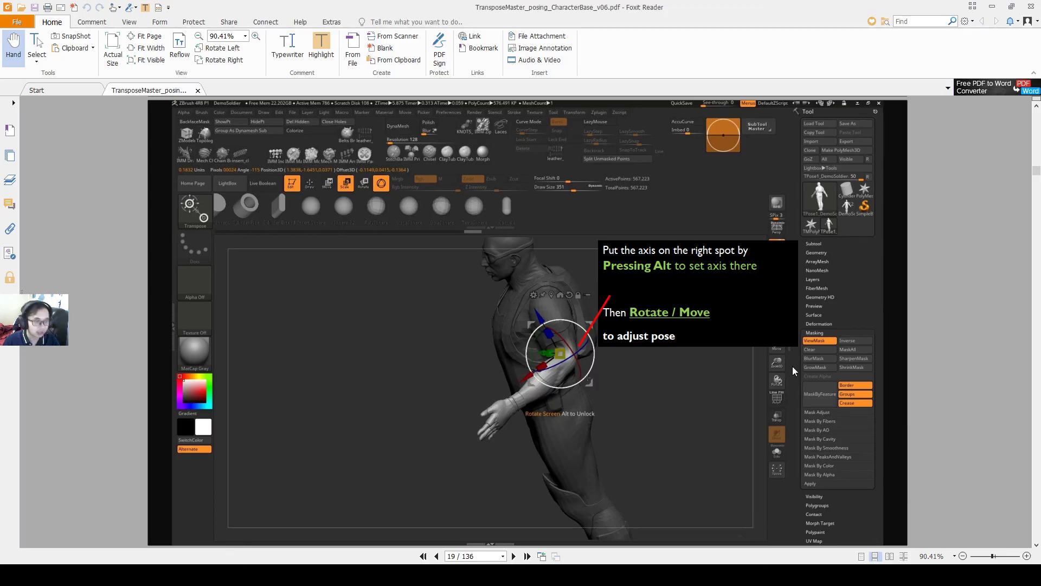
key("alt+Tab")
scroll(985, 207, "down", 2)
scroll(985, 207, "down", 3)
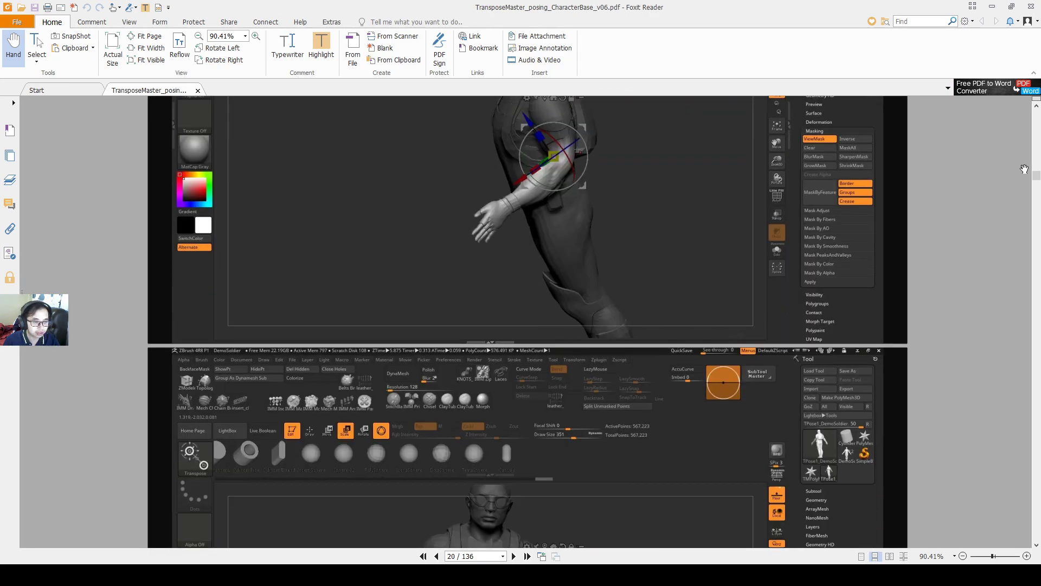
left_click_drag(1033, 212, 1036, 536)
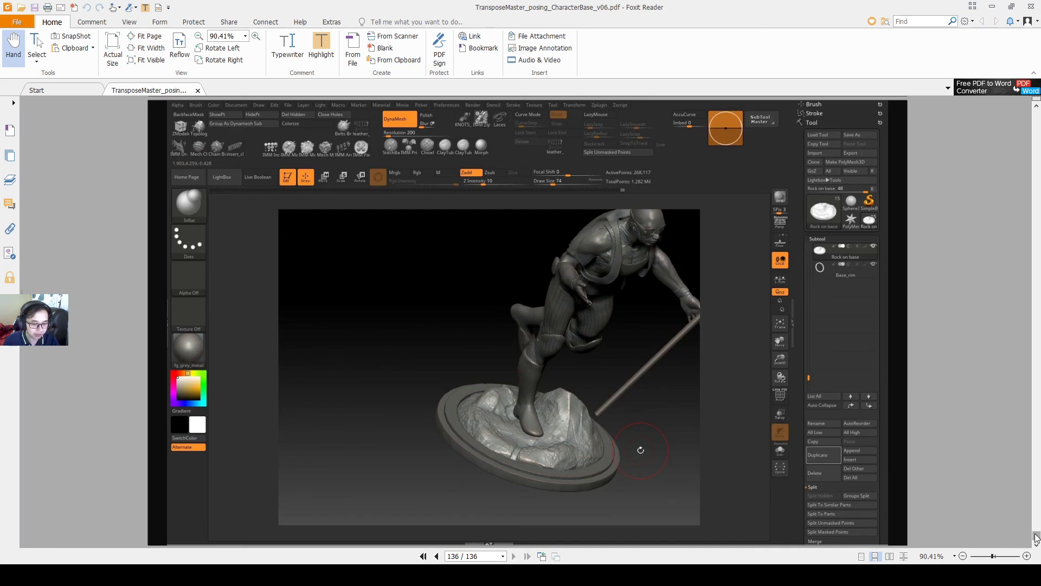
mouse_move(1036, 537)
left_mouse_down()
mouse_move(1021, 386)
mouse_move(1025, 179)
mouse_move(1028, 537)
left_mouse_up()
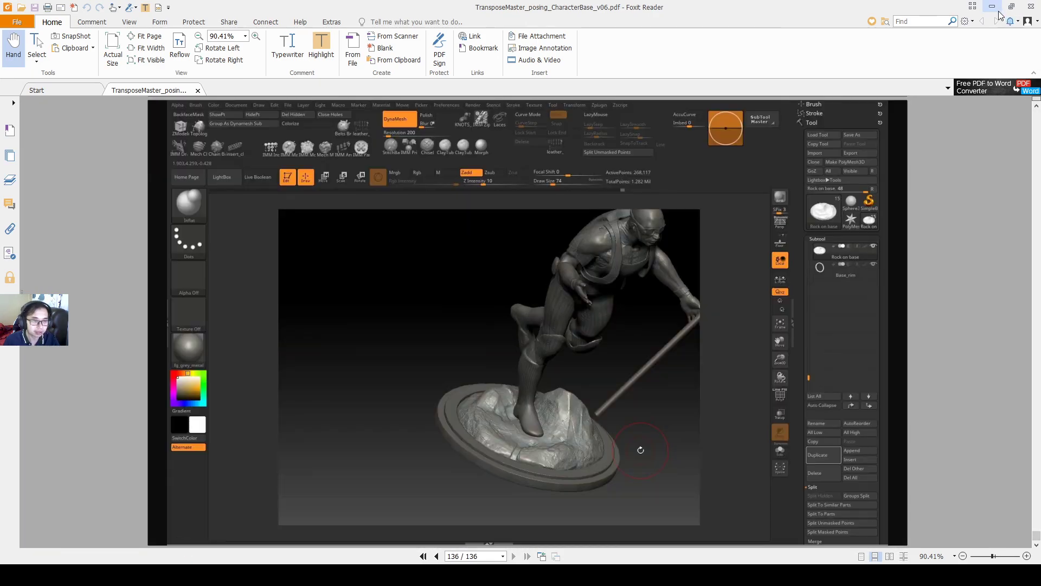
left_click(997, 10)
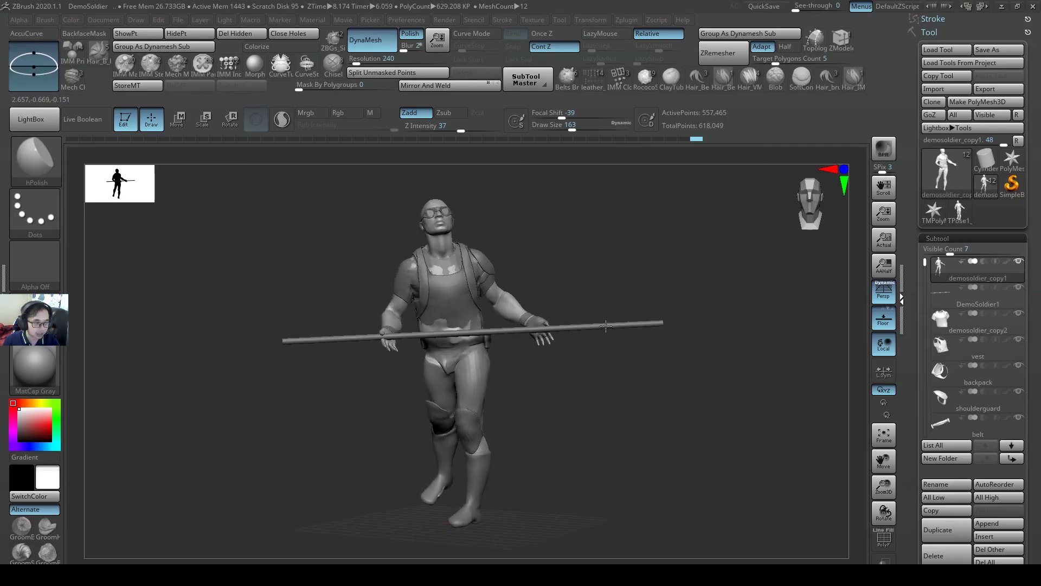
left_click_drag(651, 297, 693, 302)
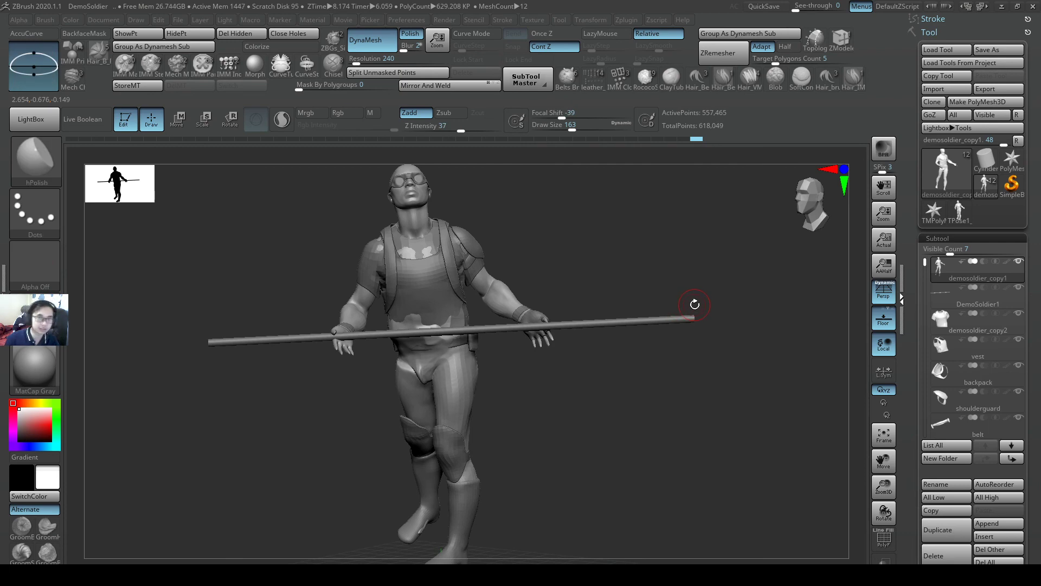